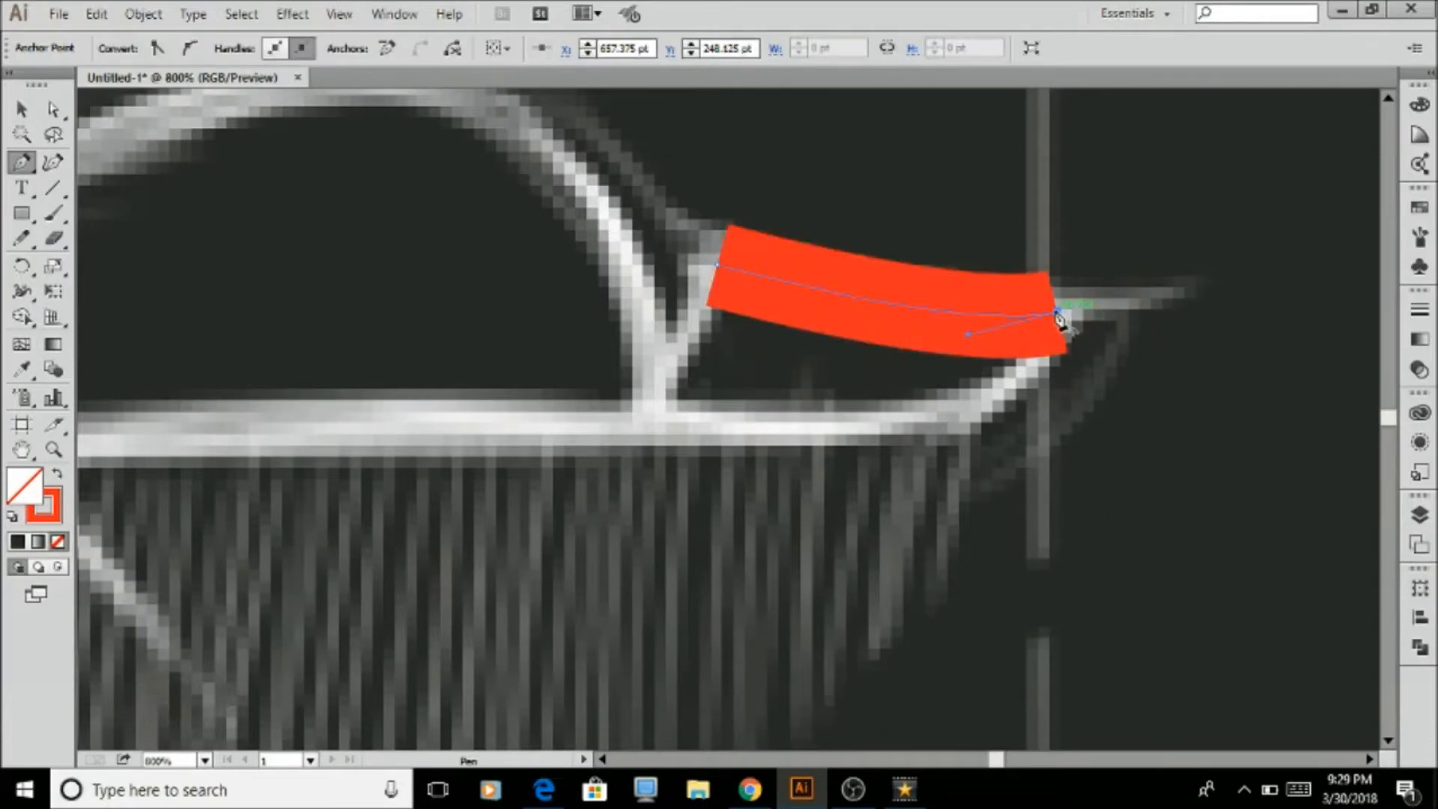
Extend the beak path with a curved lower edge back to the sketch's head junction, and end the path
drag(1059, 315, 820, 390)
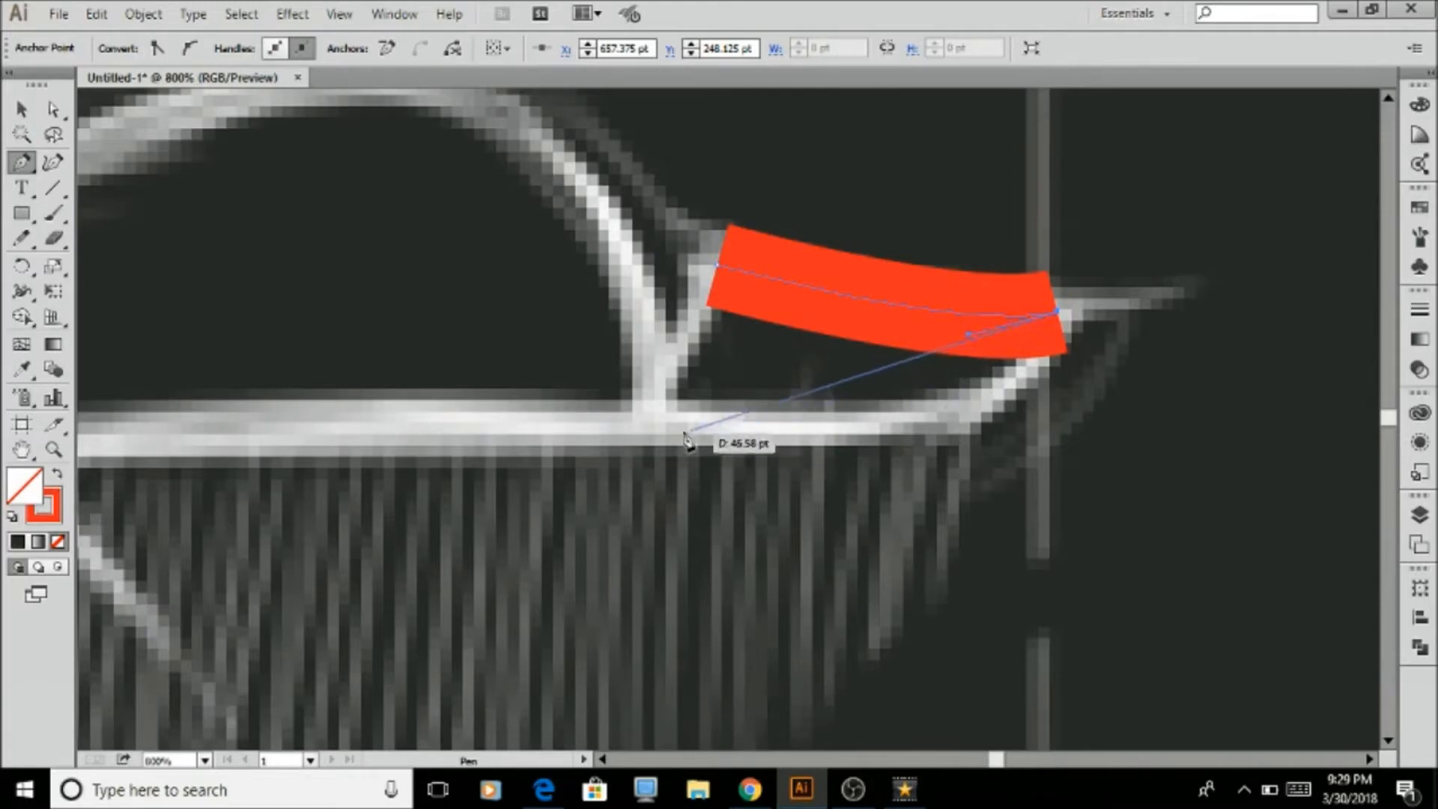
drag(669, 417, 326, 354)
key(v)
click(416, 342)
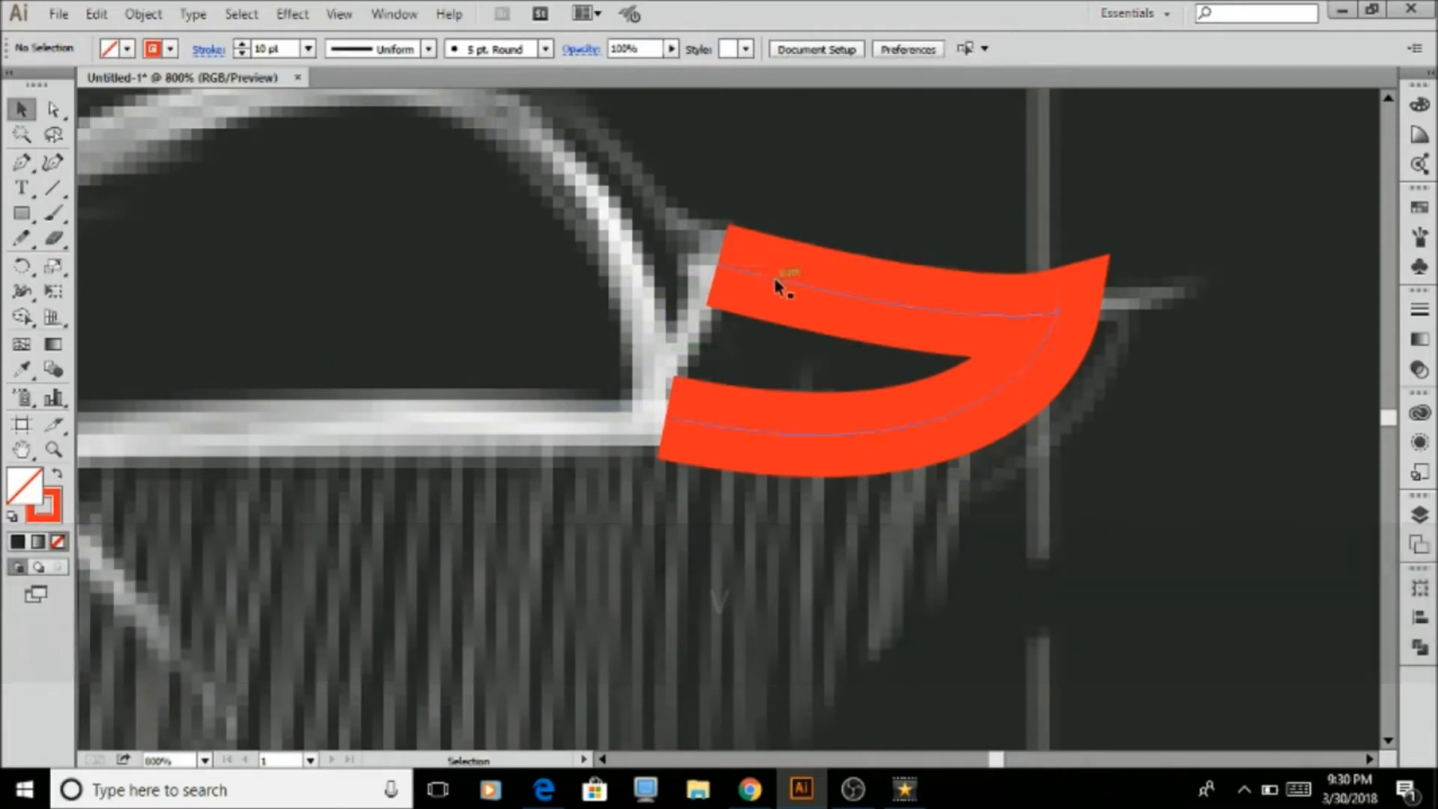
Set the beak path's stroke weight to 5 pt
click(777, 281)
click(241, 54)
click(242, 54)
click(241, 54)
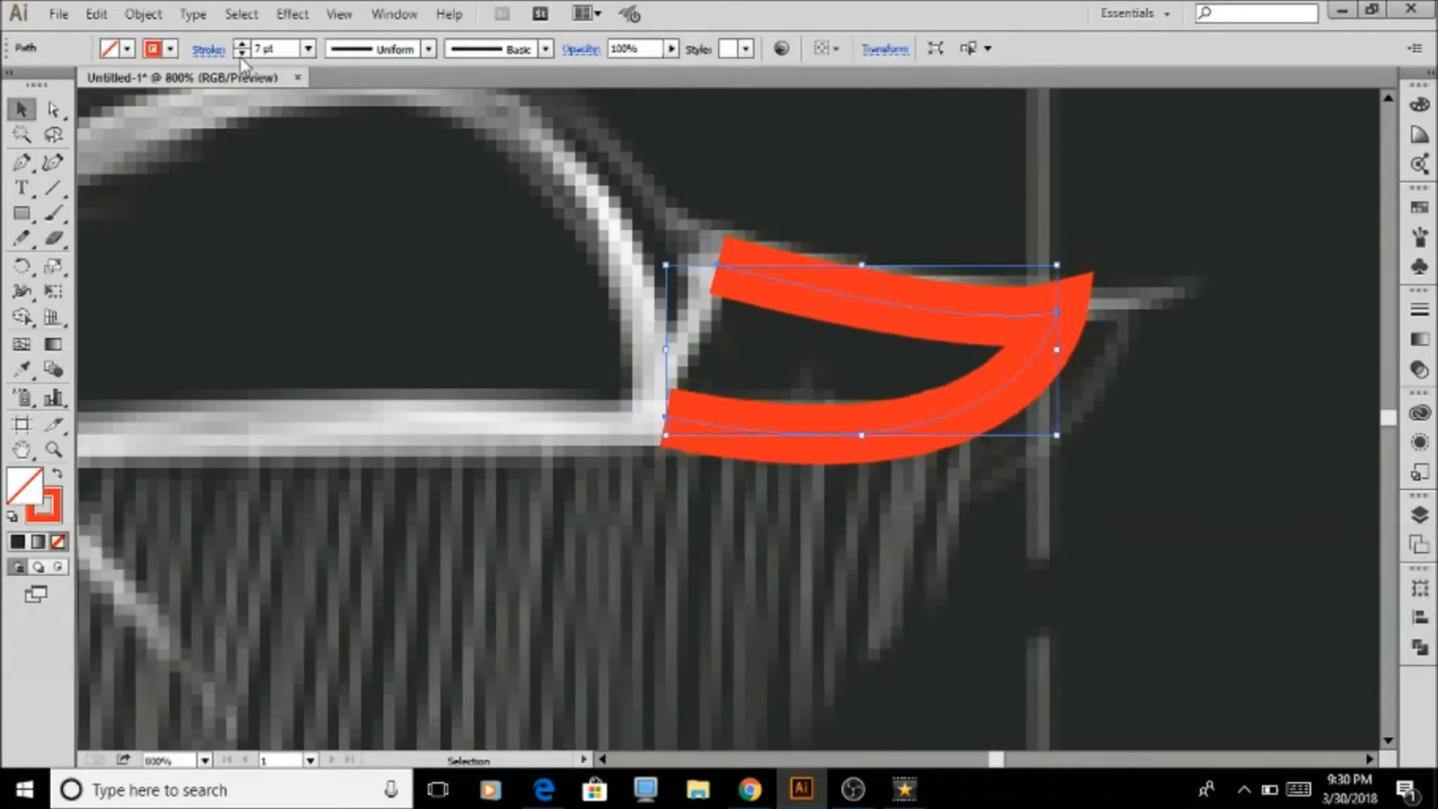
click(241, 54)
click(242, 54)
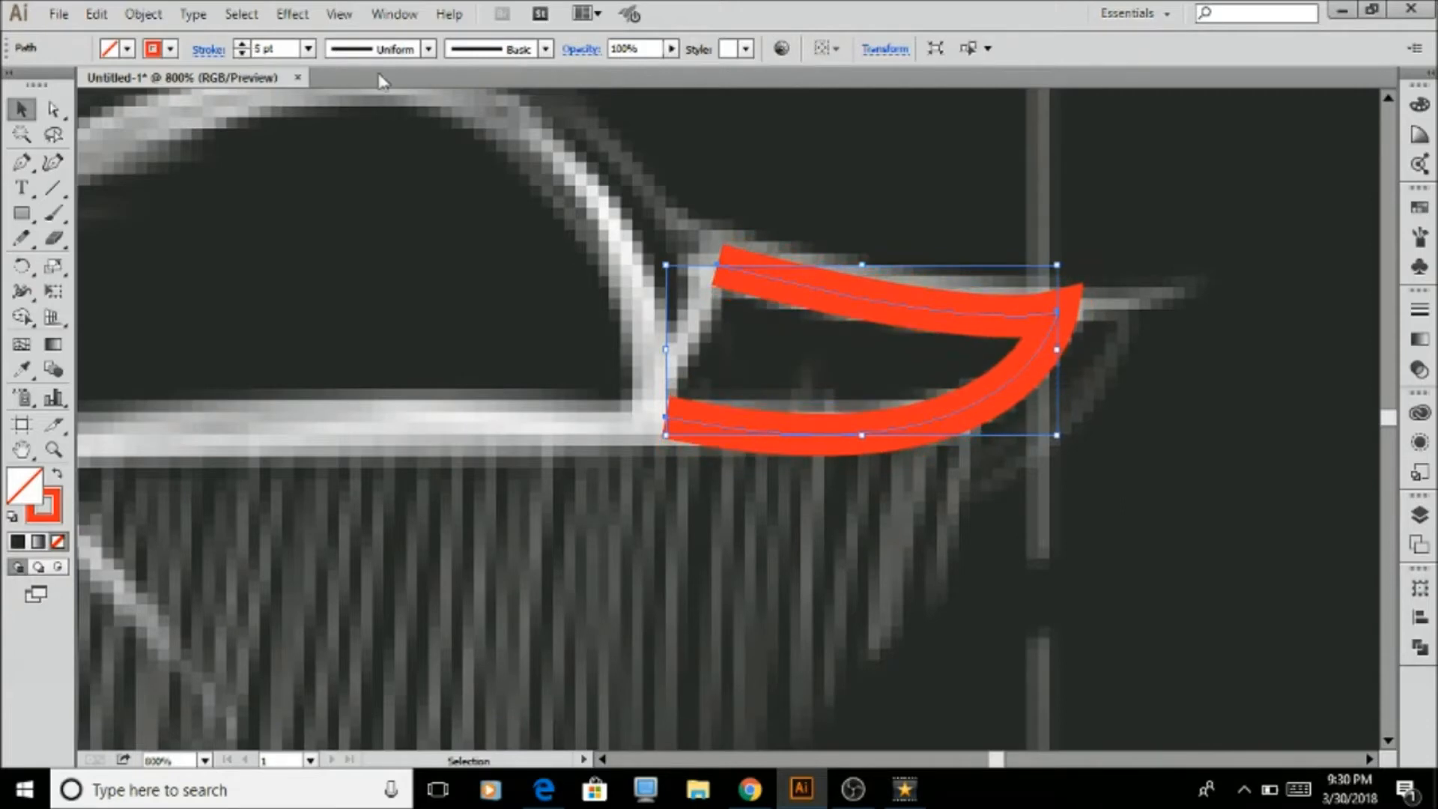
click(817, 174)
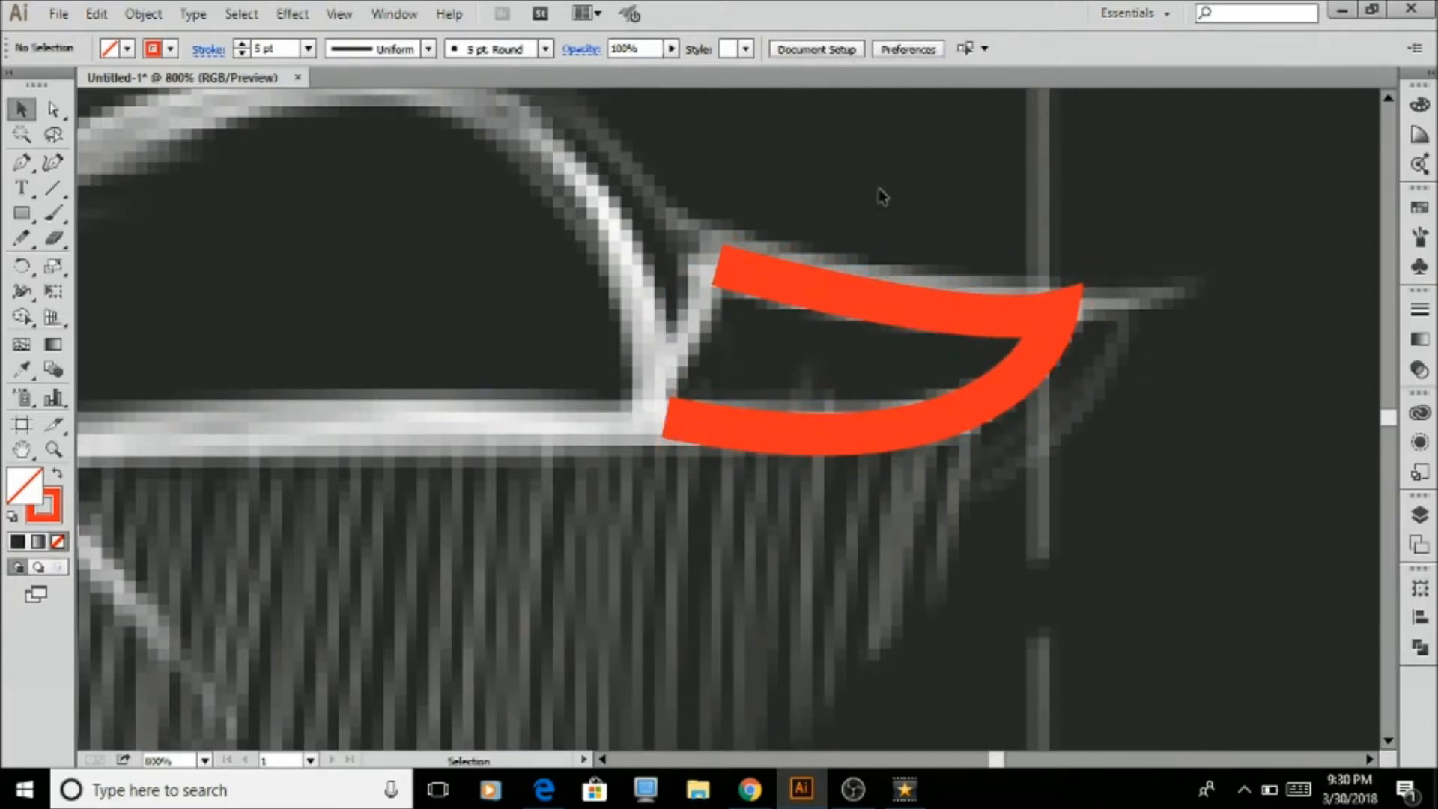
Close the beak outline with a straight Pen segment joining its two open ends at the head
key(p)
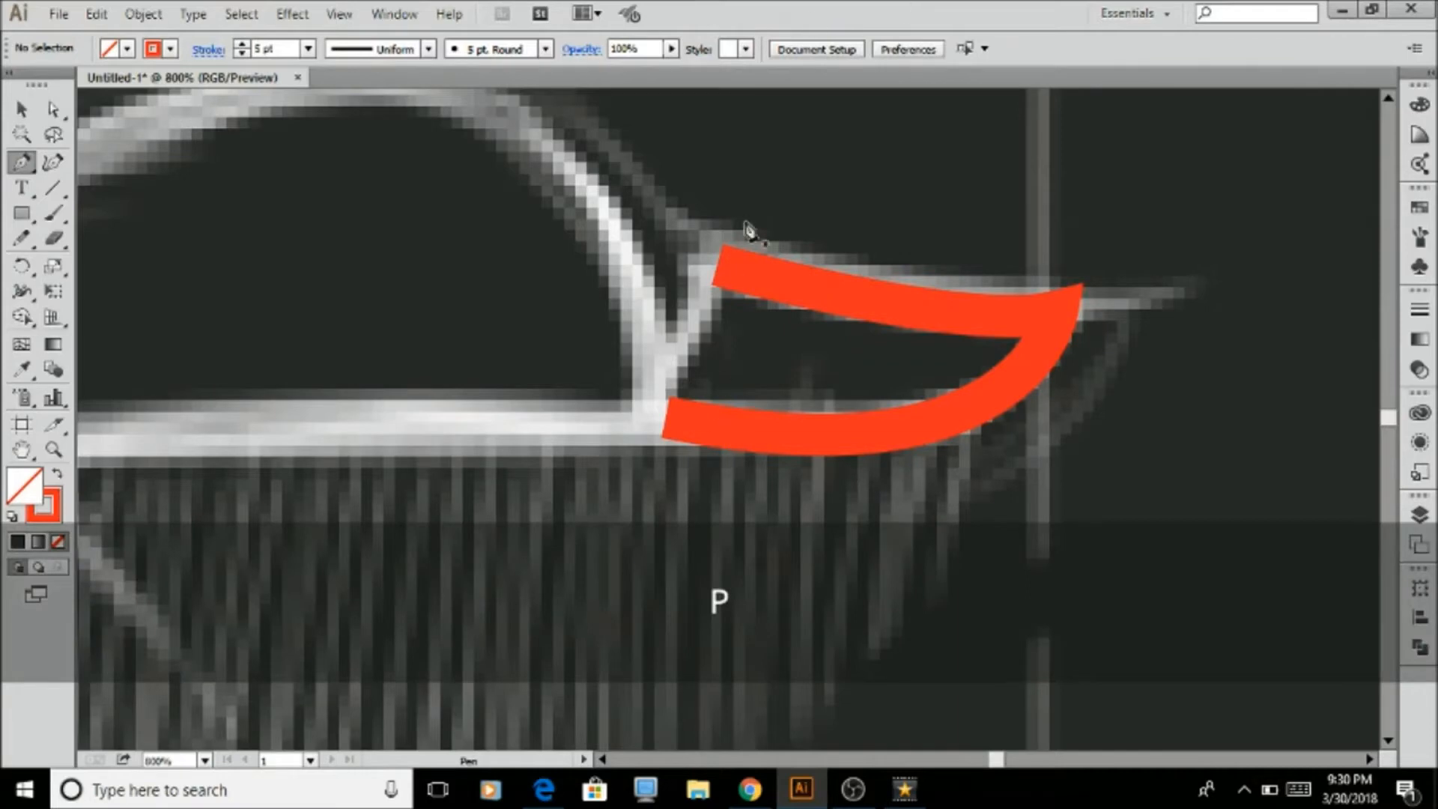
drag(719, 265, 560, 409)
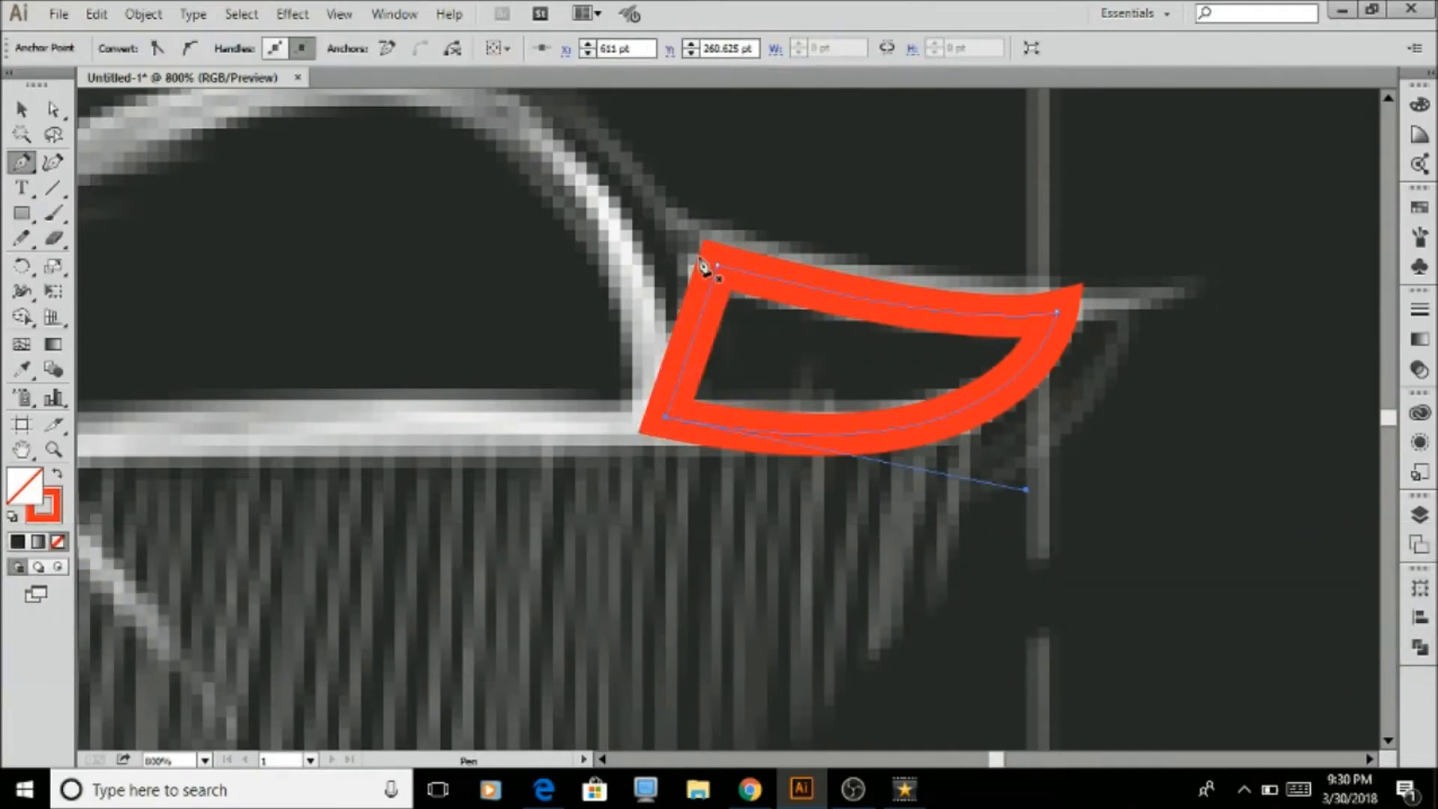
key(v)
click(729, 230)
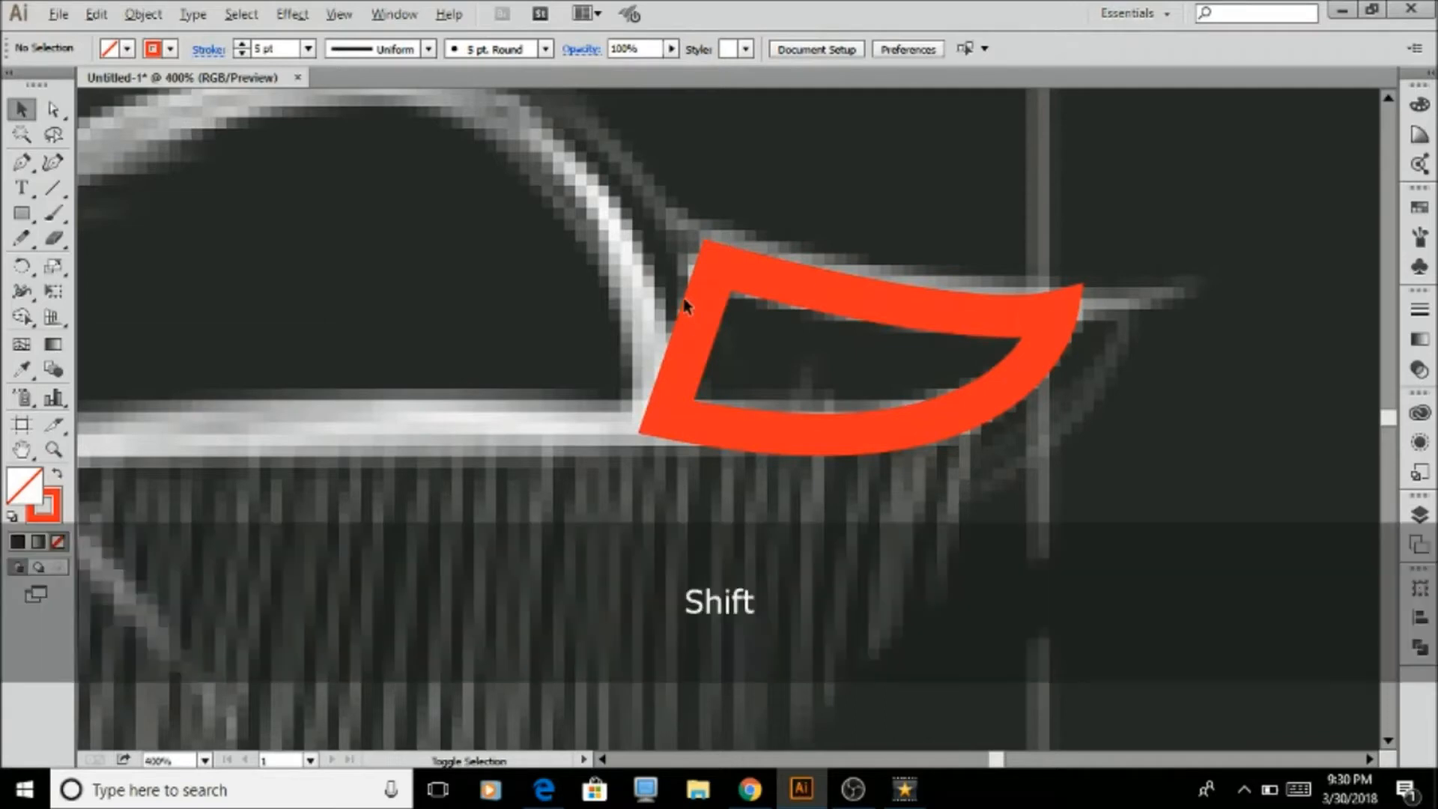
Start the body outline with the Pen tool at the beak's lower inner corner and curve it up to the crown of the head
scroll(562, 299, down, 5)
scroll(515, 252, up, 1)
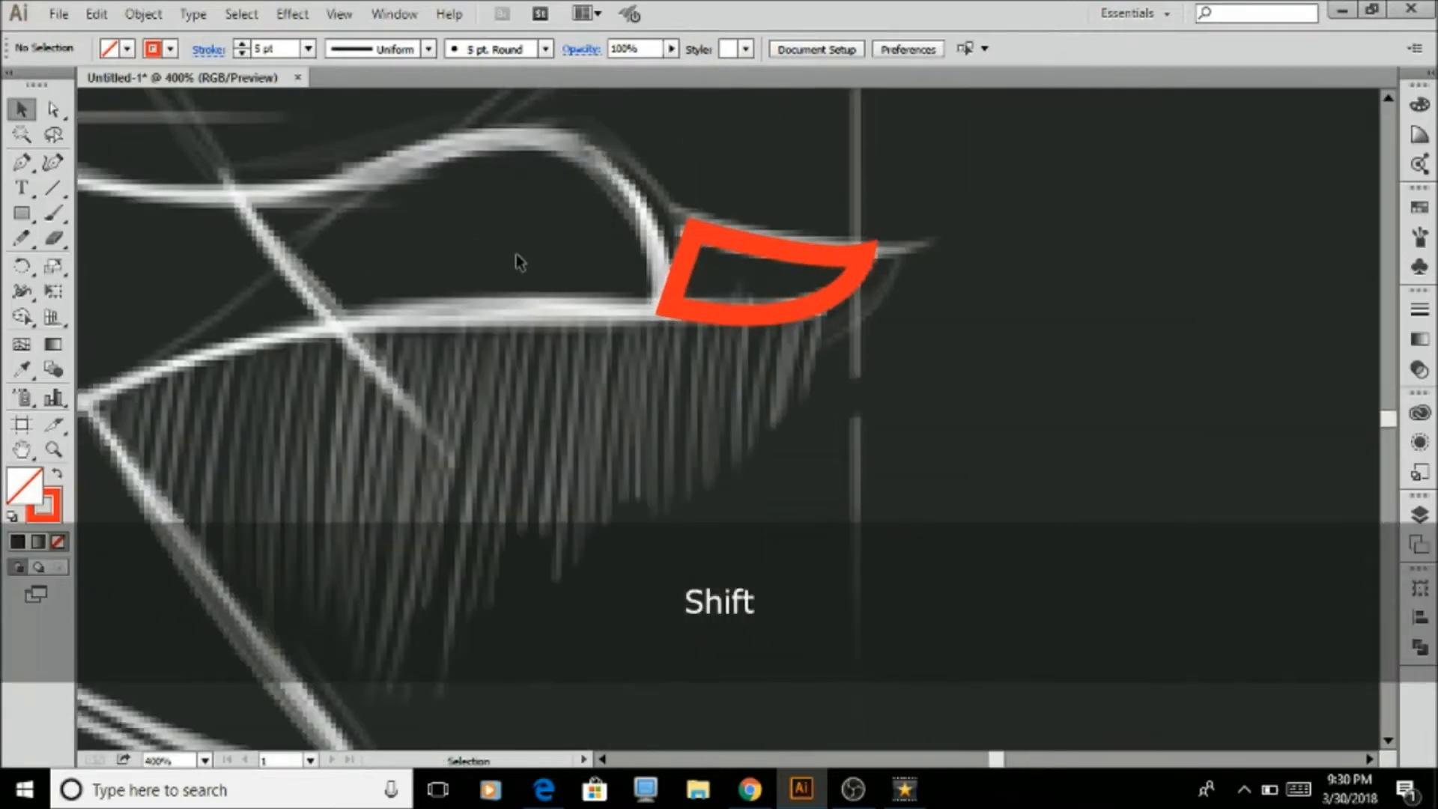
key(p)
click(665, 305)
drag(522, 138, 417, 135)
scroll(417, 135, down, 4)
scroll(358, 157, up, 3)
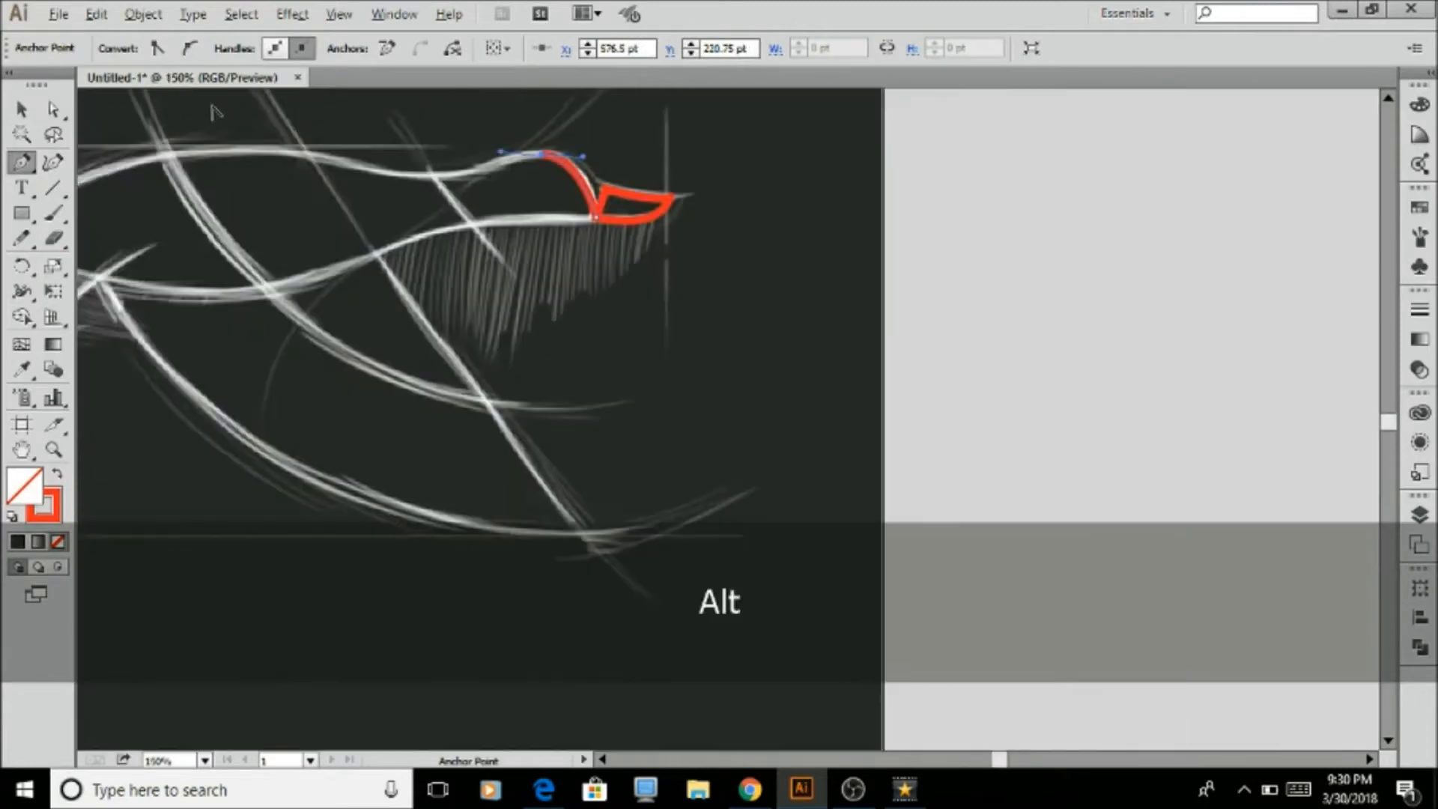
drag(312, 201, 187, 122)
scroll(150, 120, up, 3)
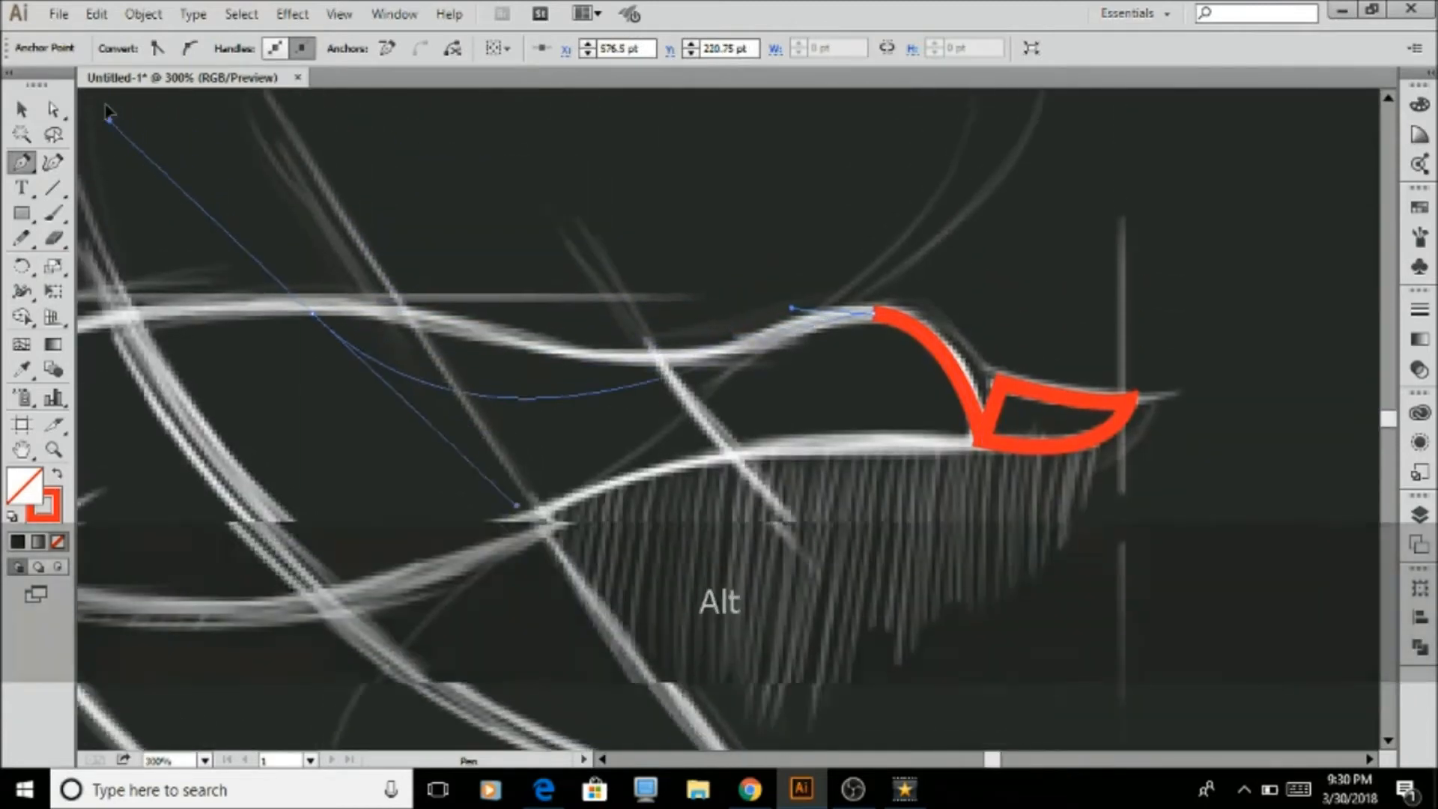
key(ctrl+z)
Continue the body outline in smooth curves along the neck and over the back to the base of the tail
drag(455, 374, 295, 295)
scroll(295, 295, down, 4)
scroll(222, 373, up, 2)
drag(215, 368, 140, 454)
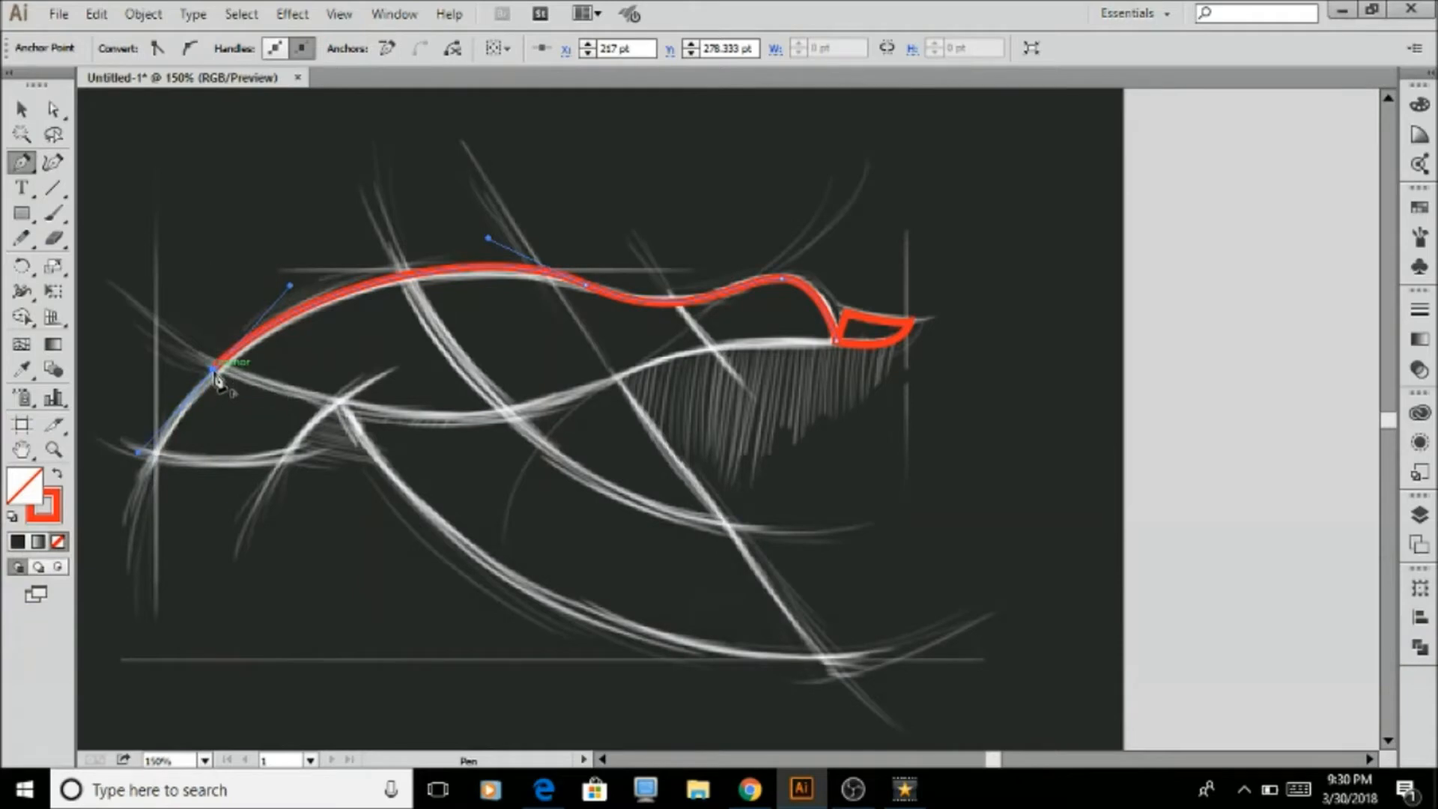
drag(152, 462, 150, 466)
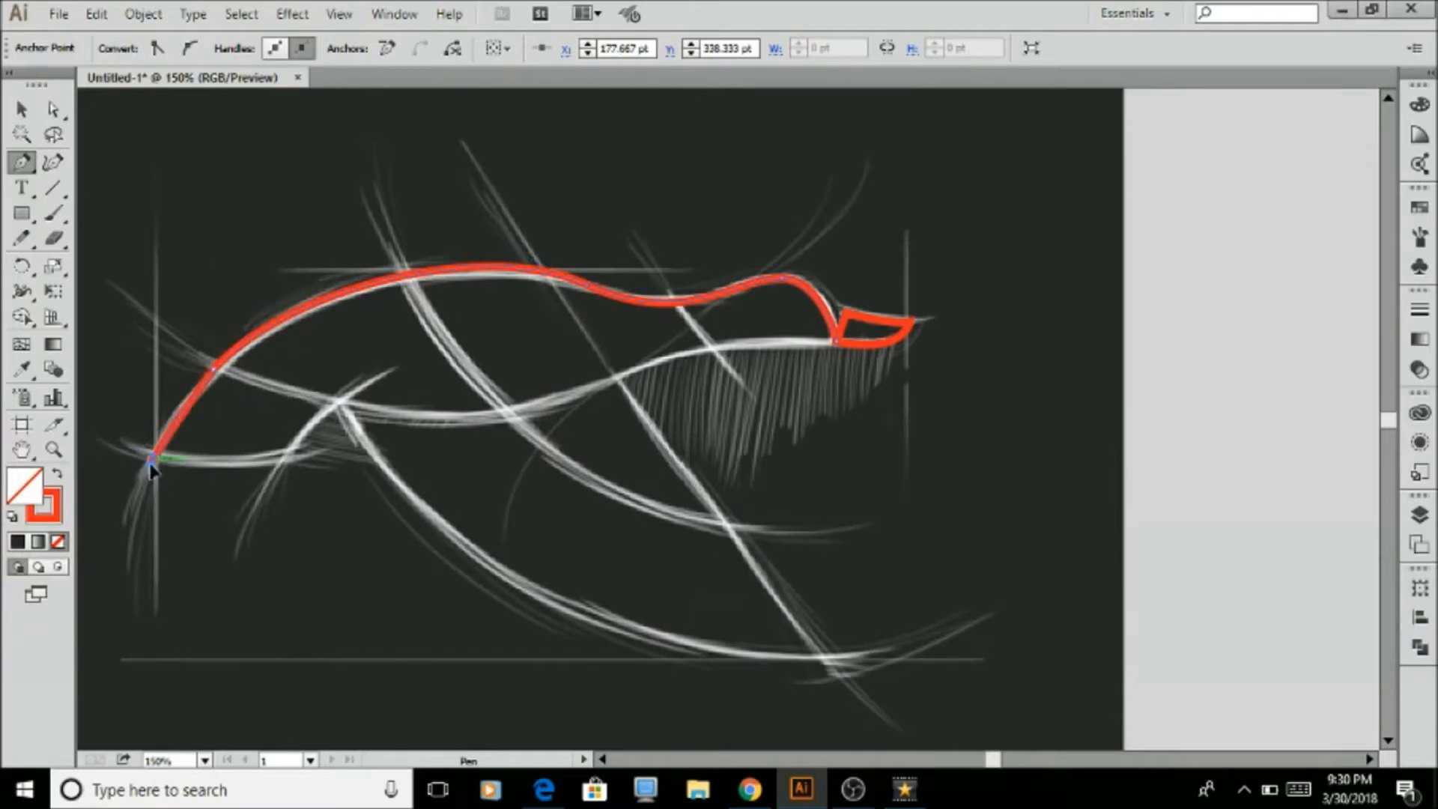
key(ctrl+z)
key(ctrl+z)
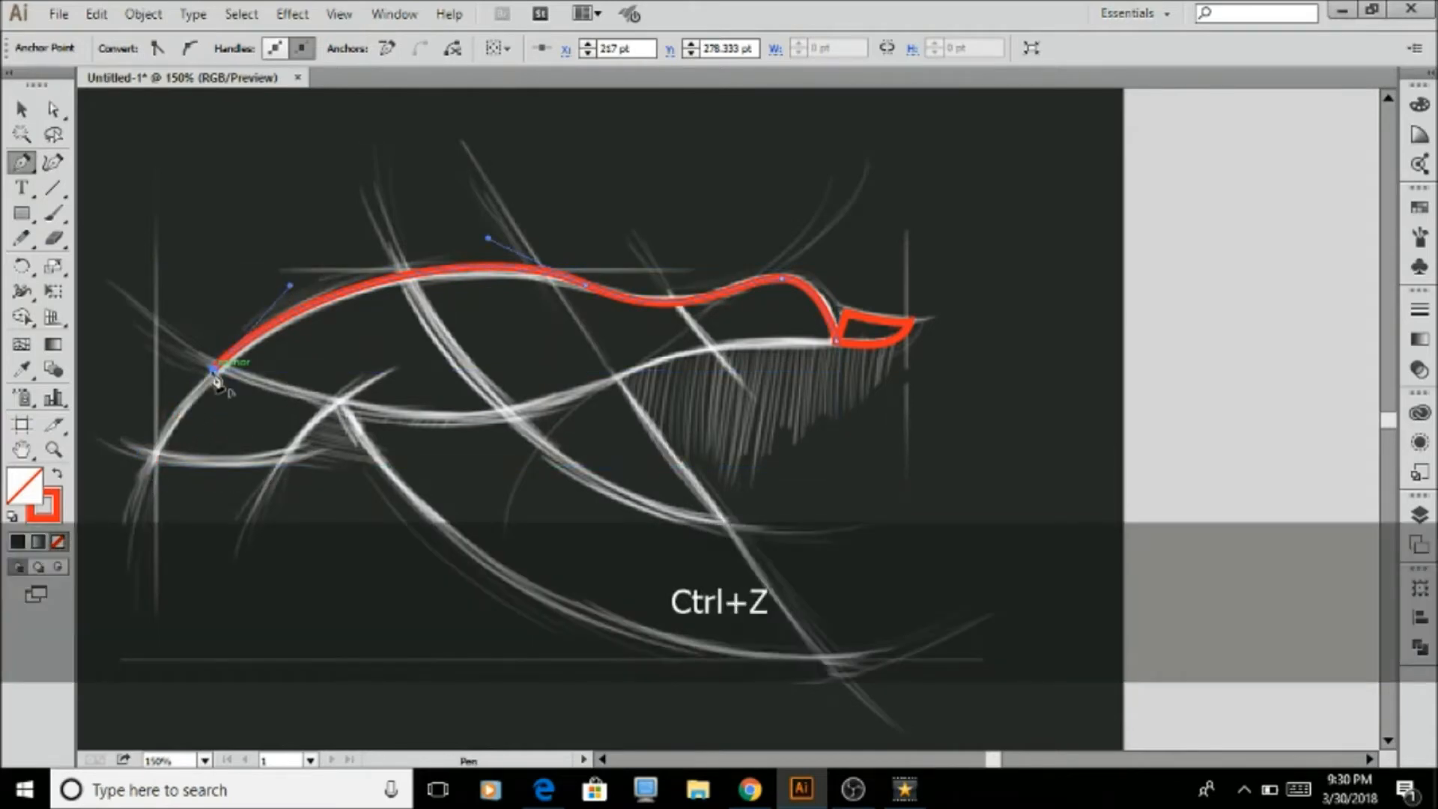
Trace the tail from its tip along the bottom edge and up to the point where the wing meets the body
click(152, 455)
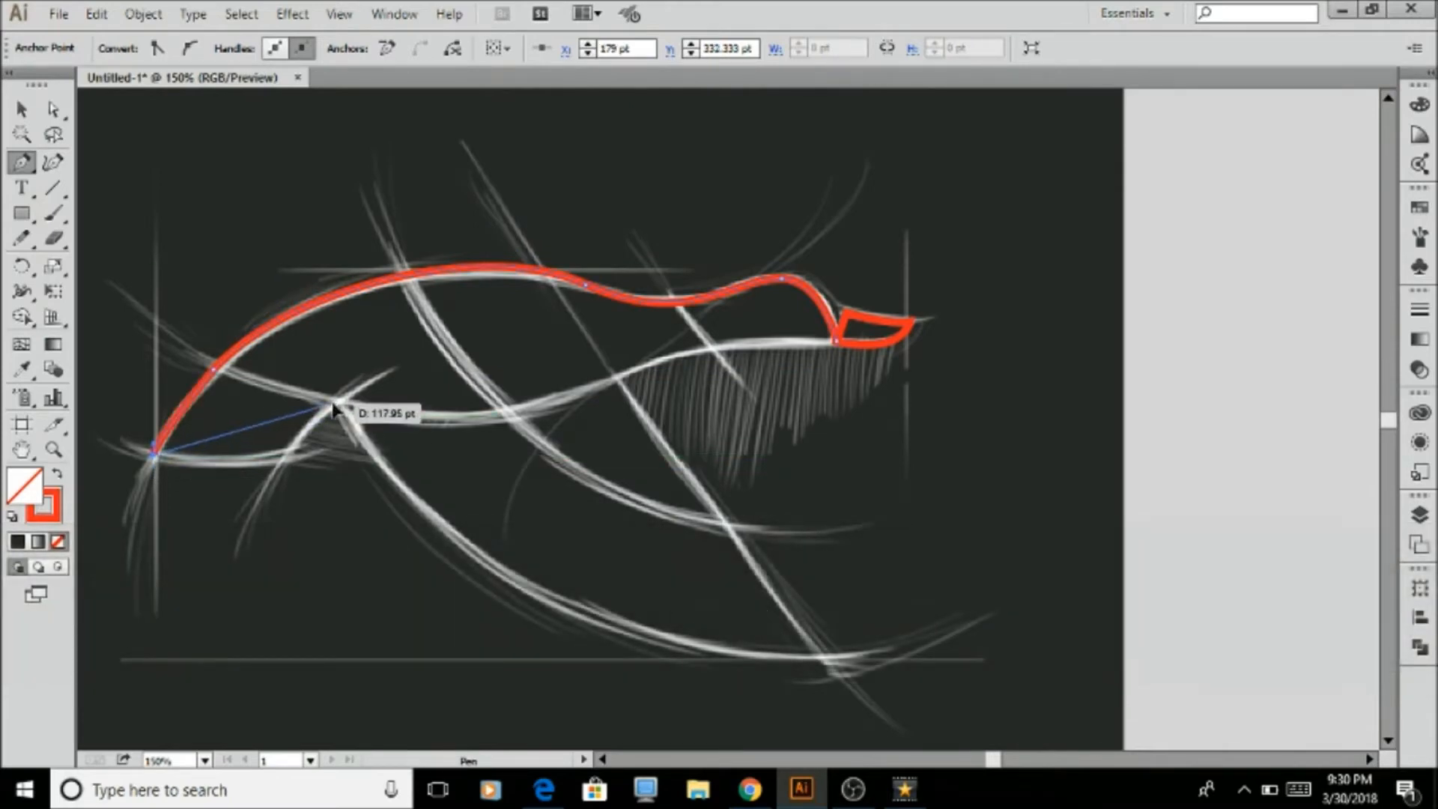
key(ctrl+z)
click(284, 454)
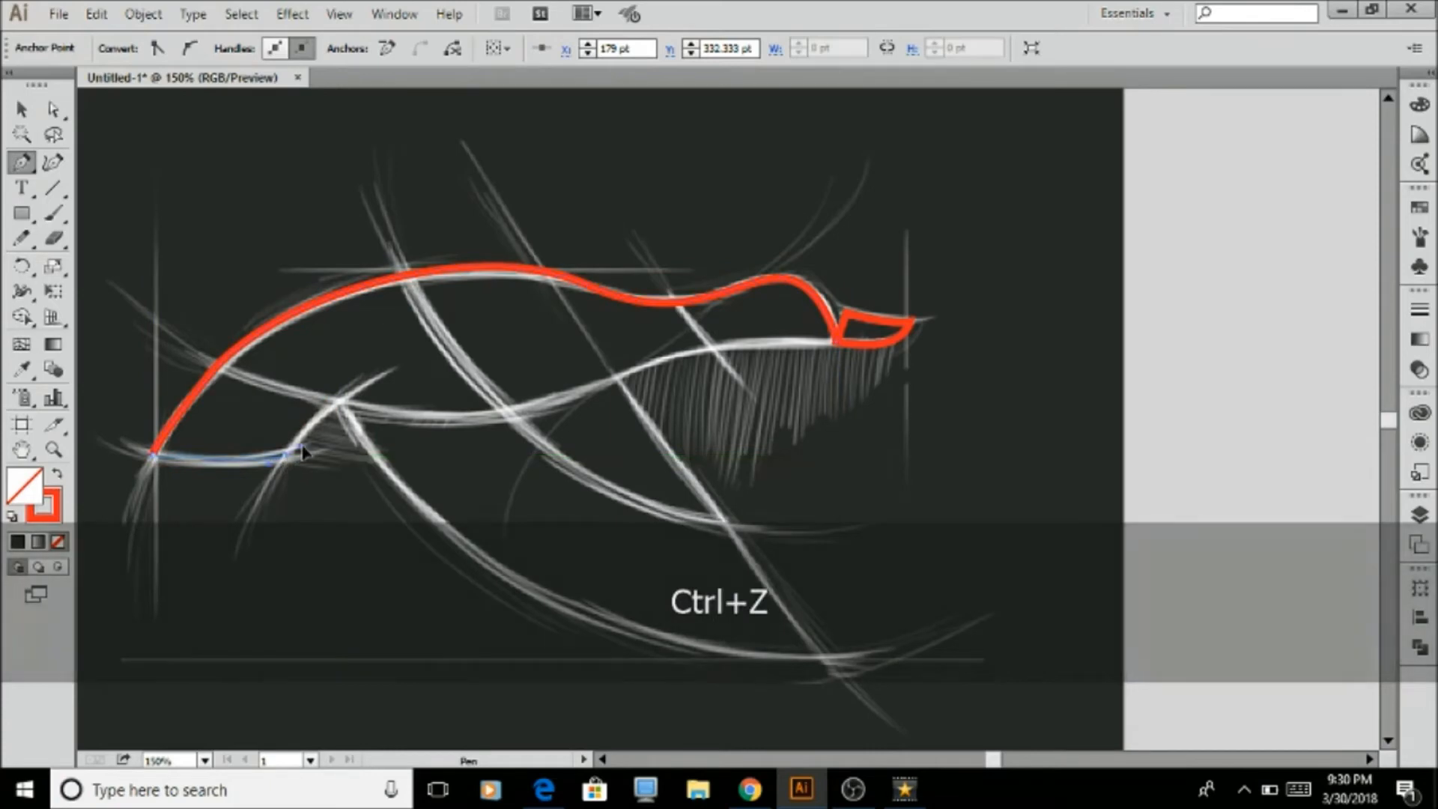
click(339, 403)
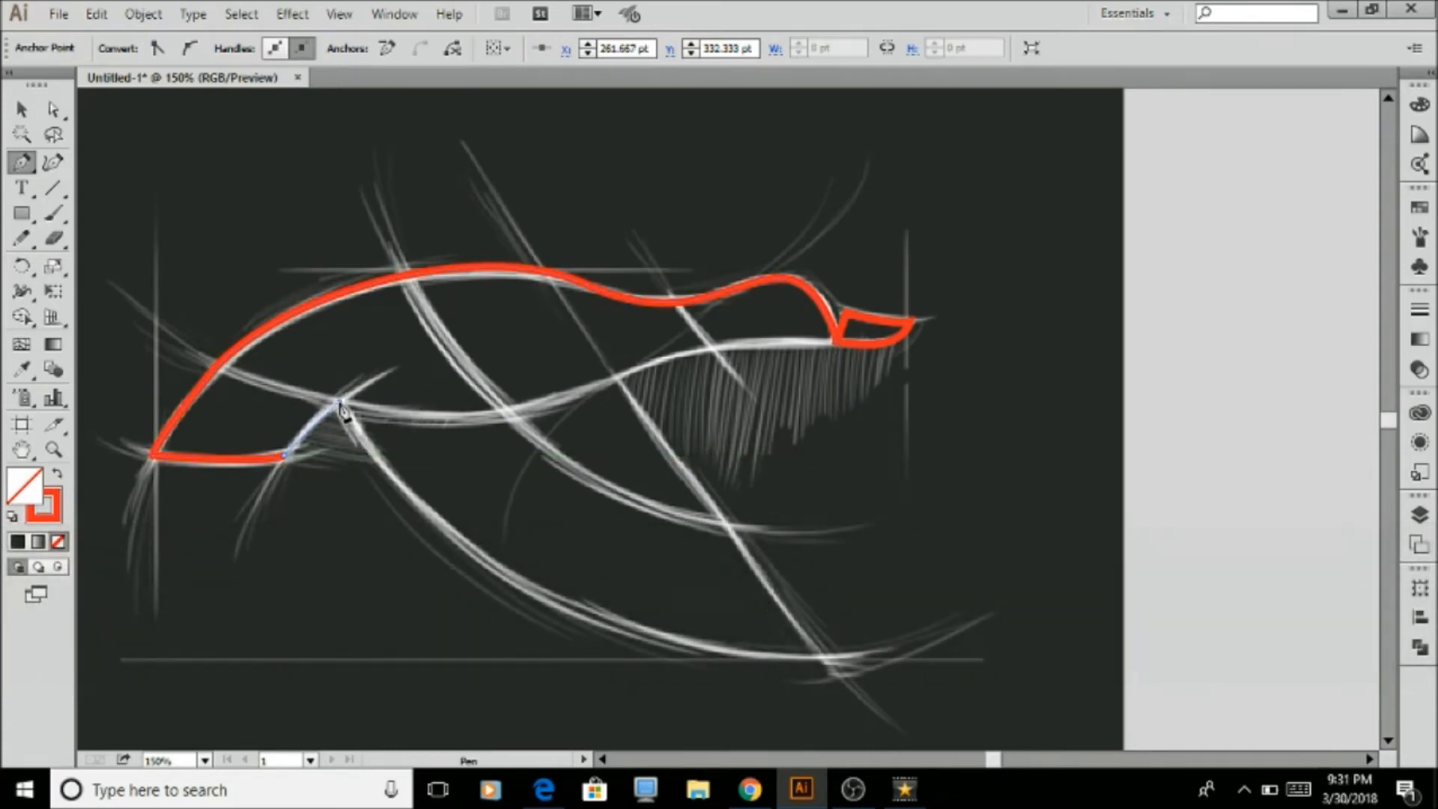
Trace the belly and throat as smooth curves back to the beak corner, closing the body outline, and deselect it
drag(629, 370, 774, 299)
click(631, 369)
drag(836, 341, 909, 363)
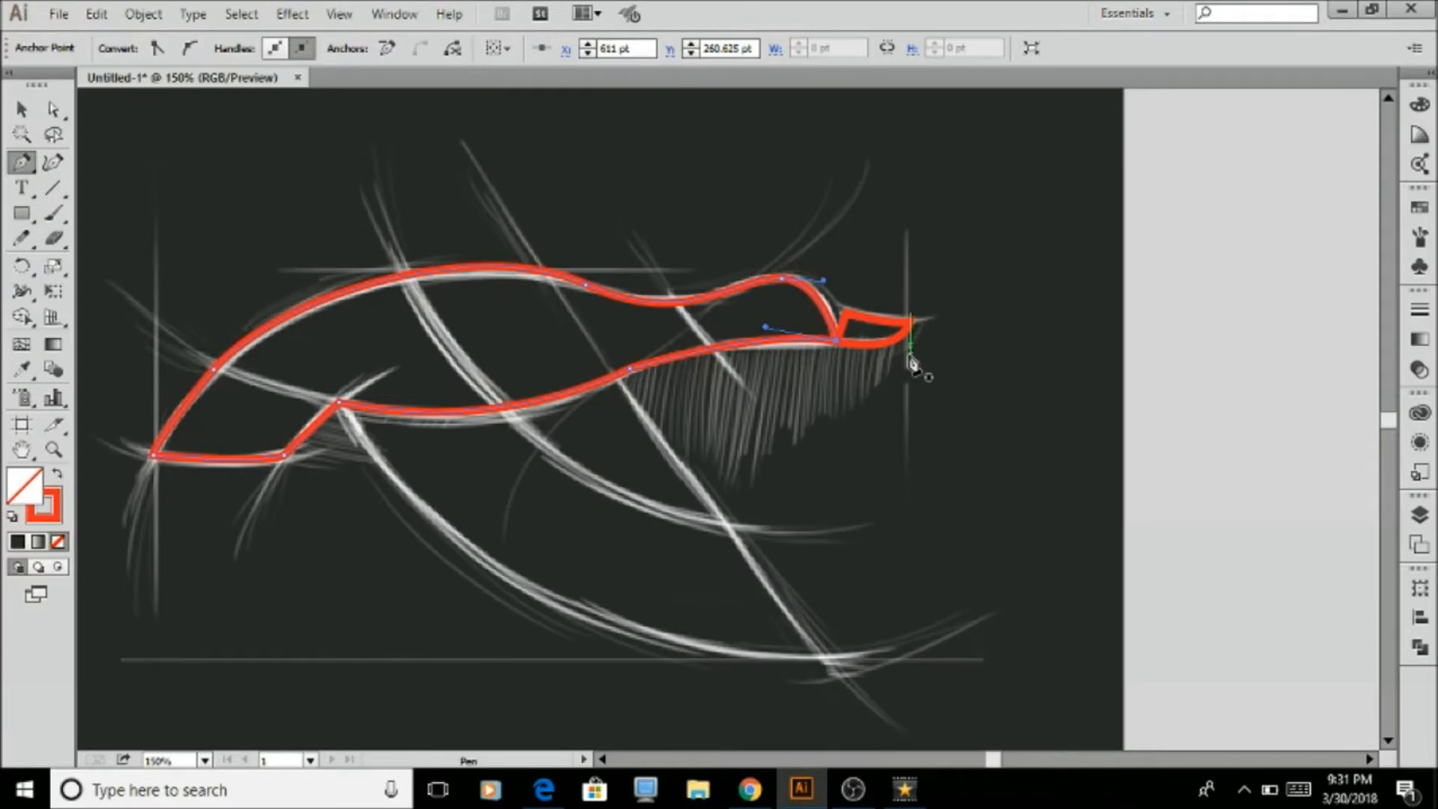
key(v)
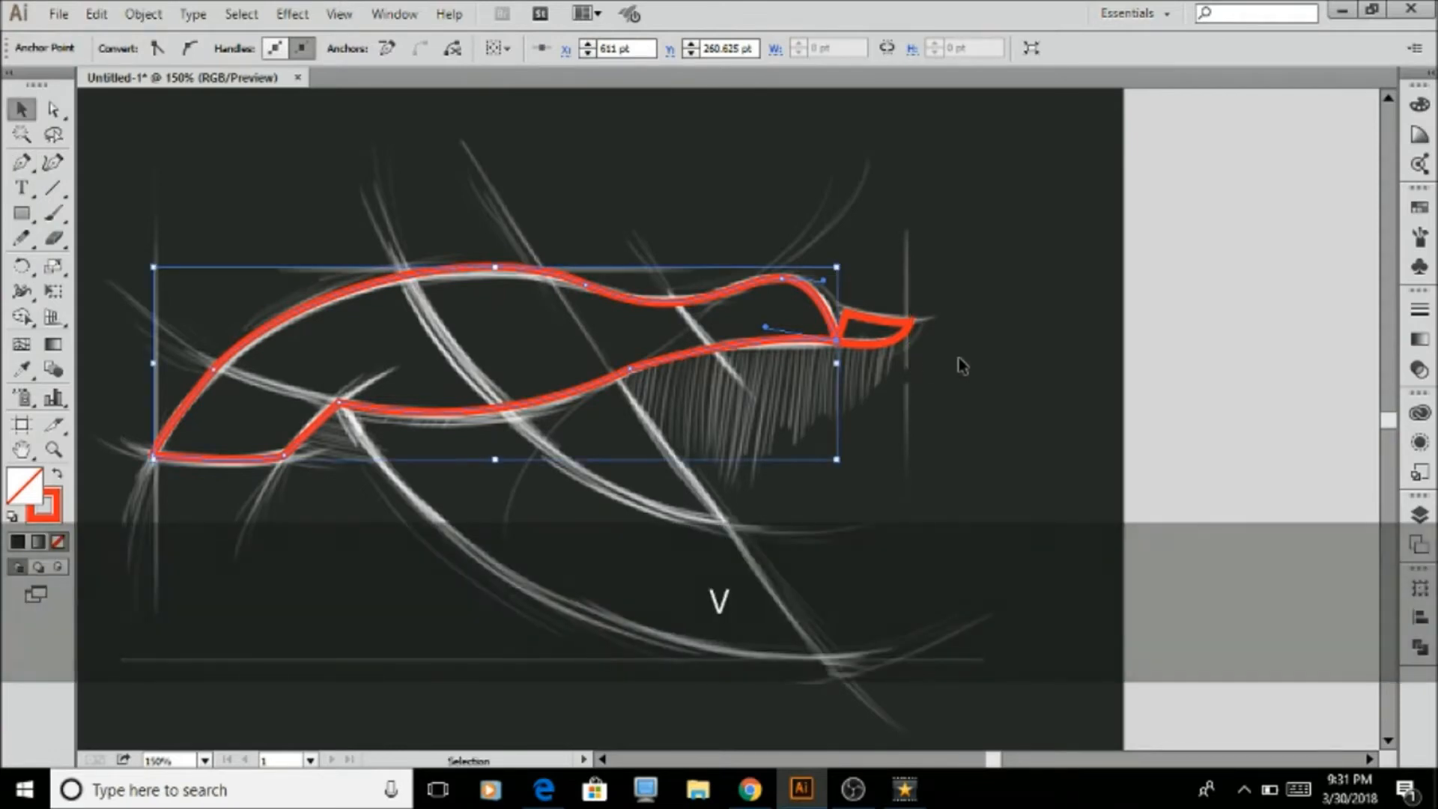
click(1104, 366)
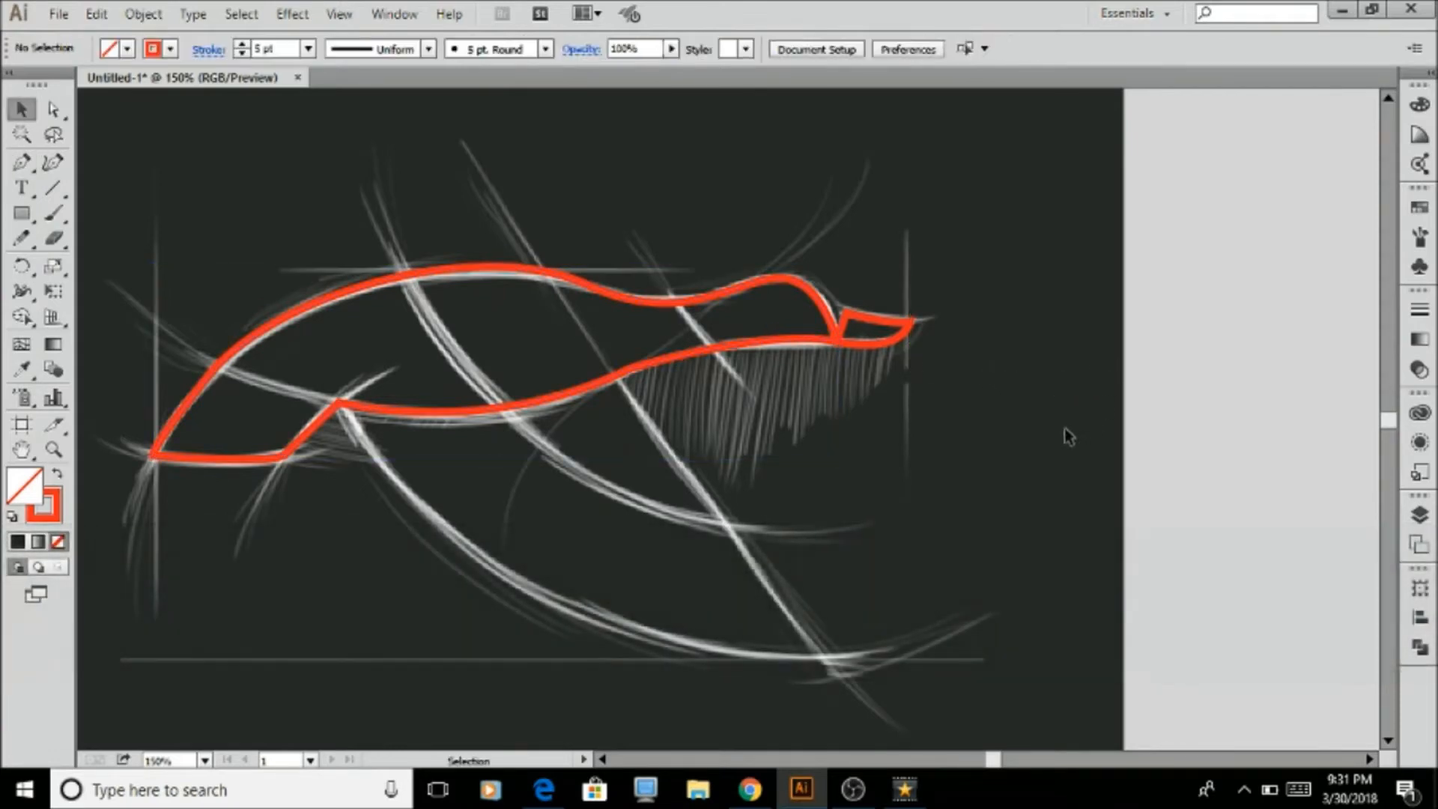
Trace the large wing's outer curve with the Pen tool from the wing tip up to the tail-side body corner
scroll(1050, 394, down, 2)
scroll(738, 397, up, 1)
key(p)
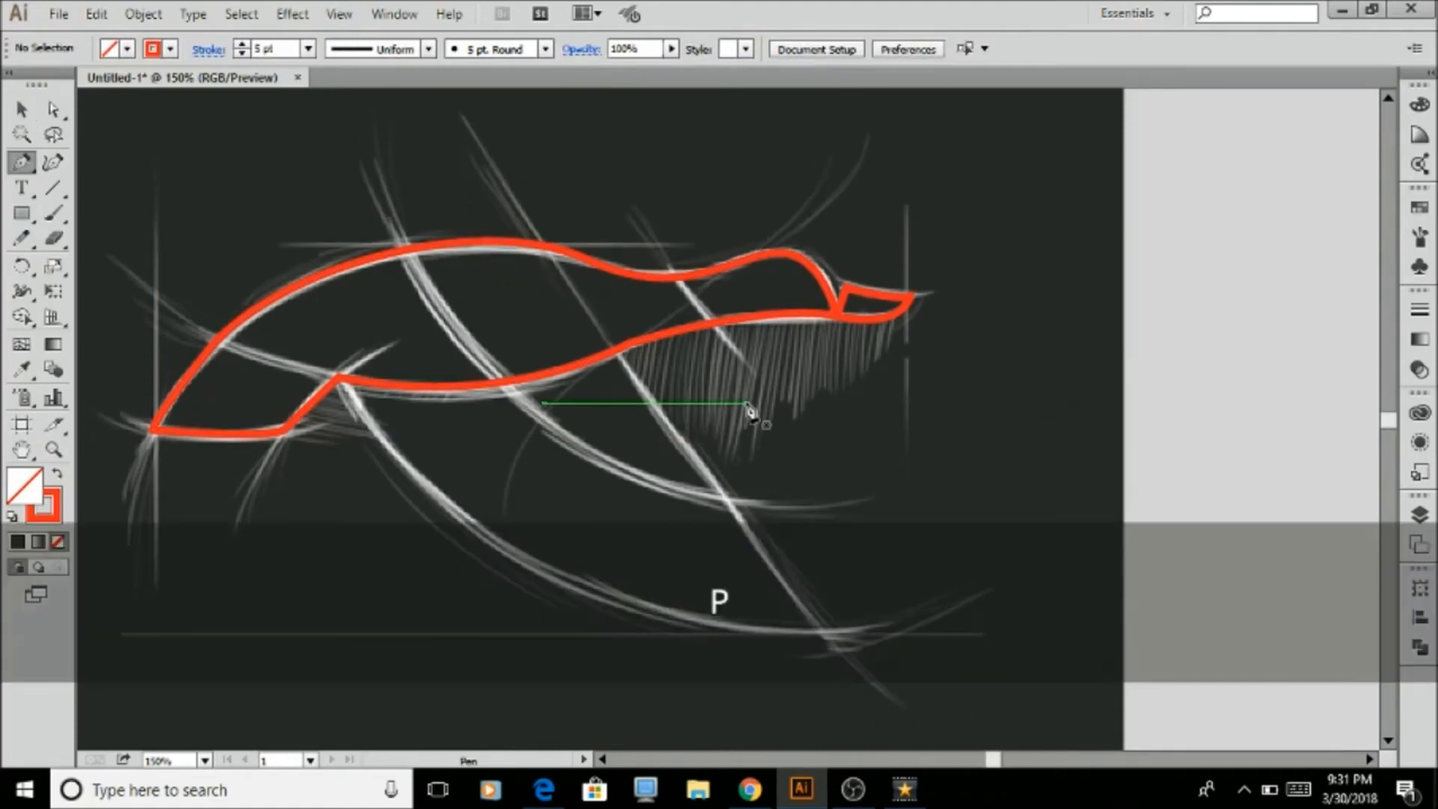
click(821, 631)
drag(386, 449, 281, 274)
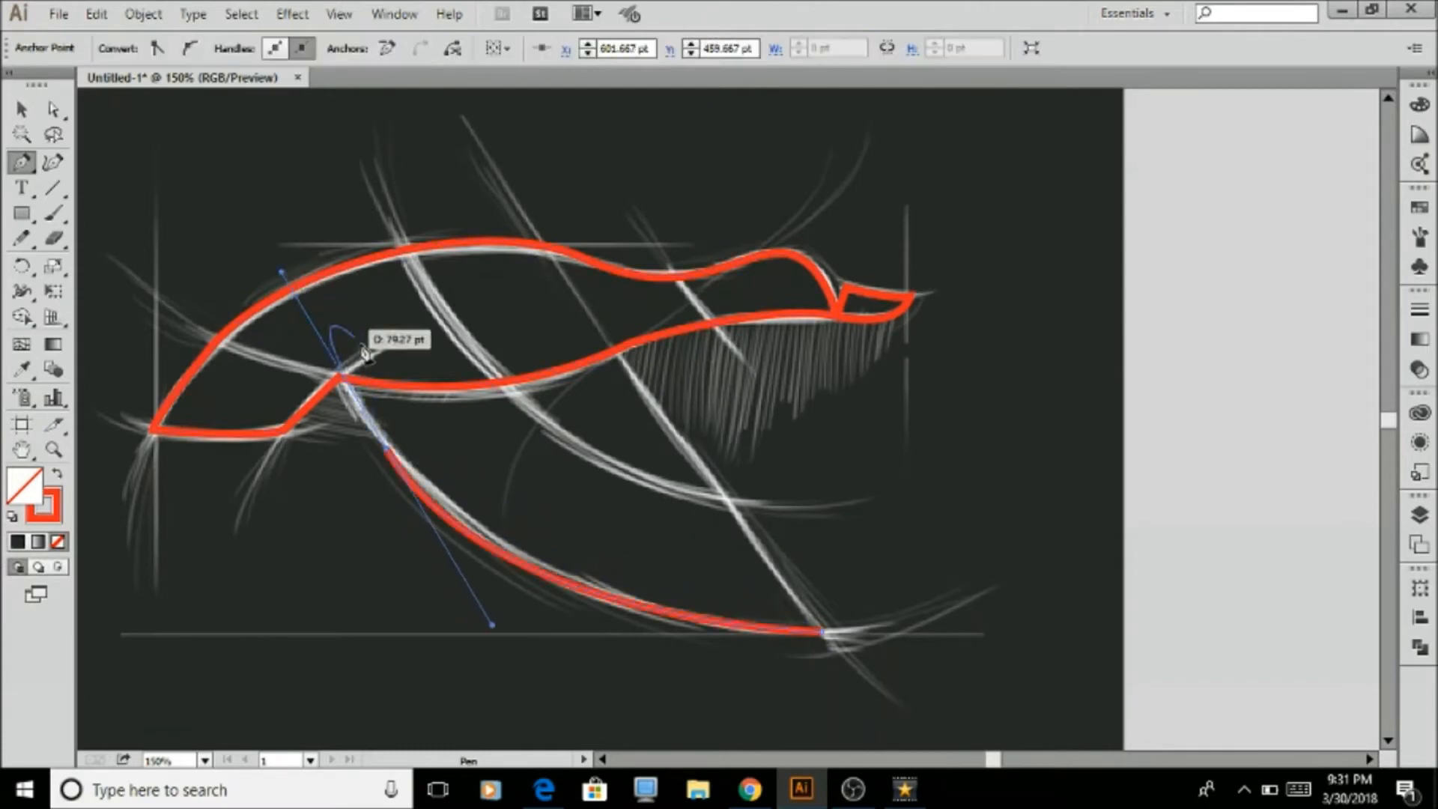
click(387, 449)
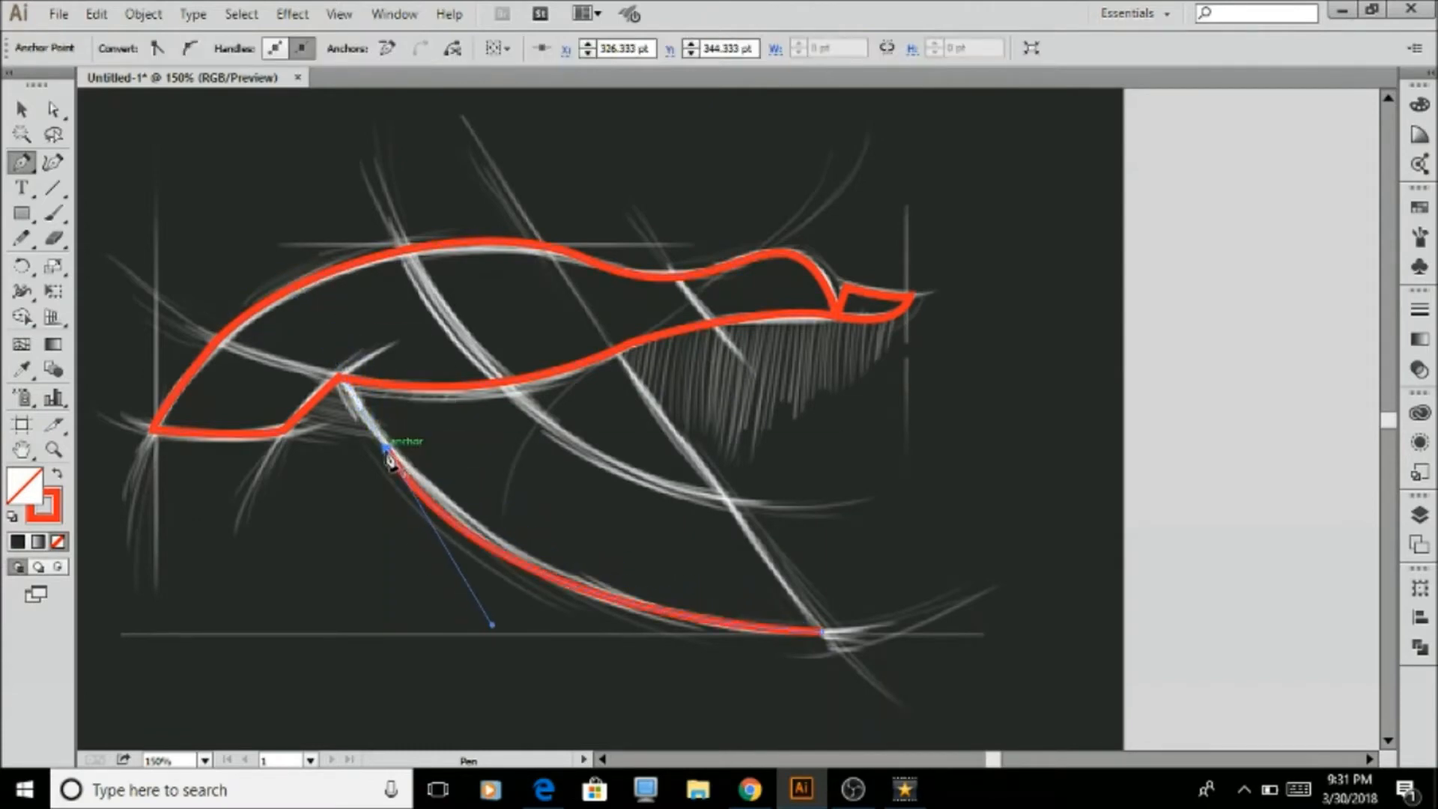
click(338, 379)
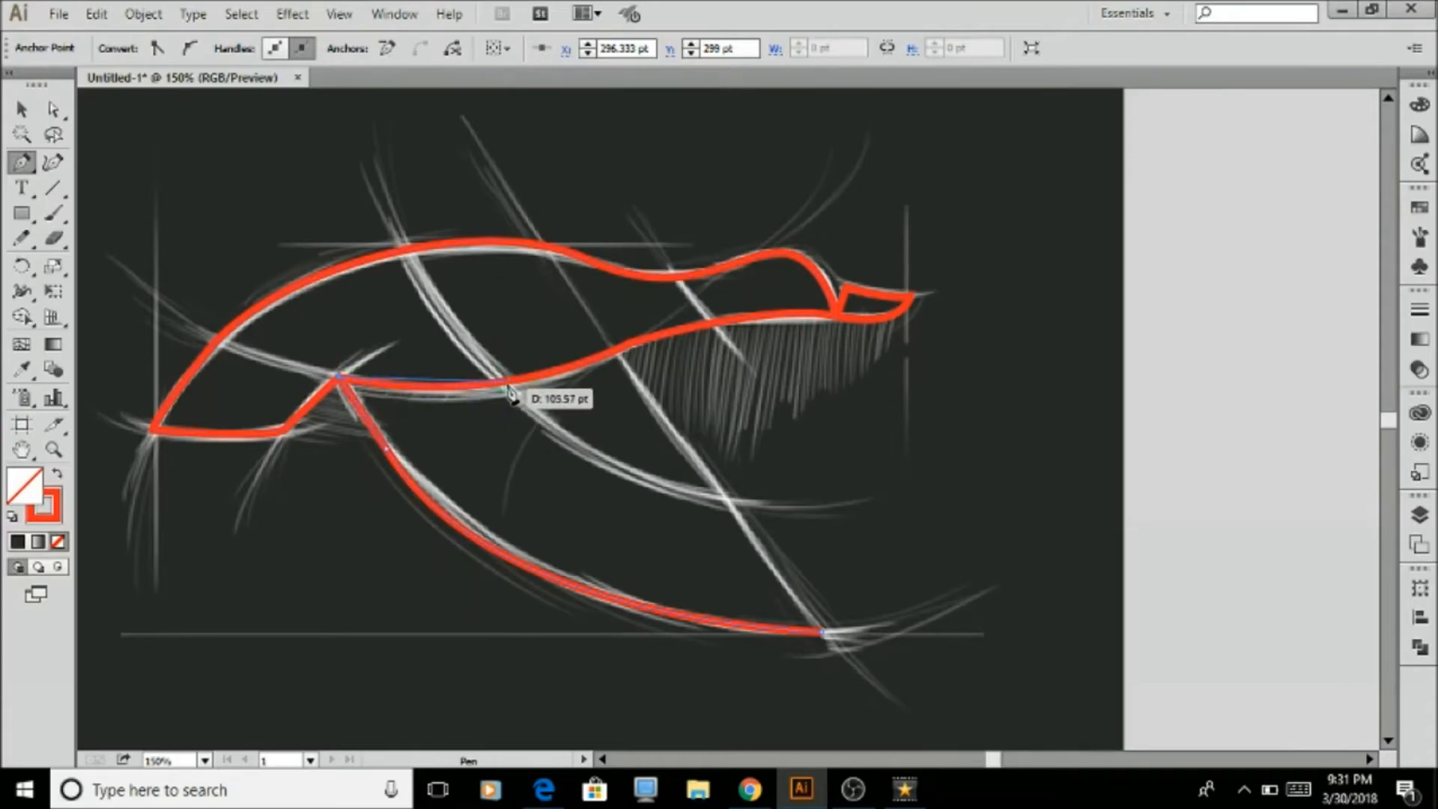
Complete the large wing along the belly and down its inner feather curve, and close it at the wing tip
drag(509, 381, 533, 358)
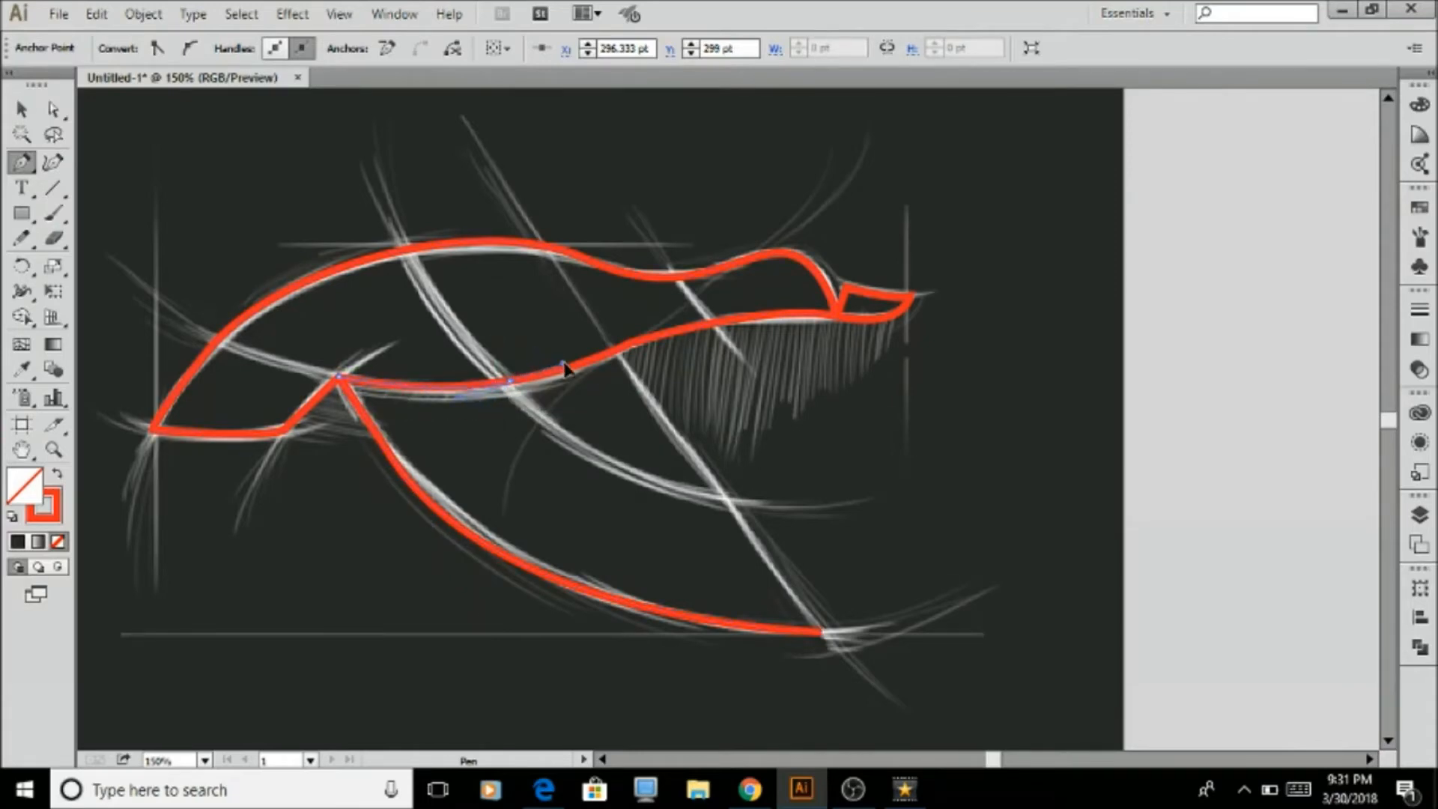
click(510, 382)
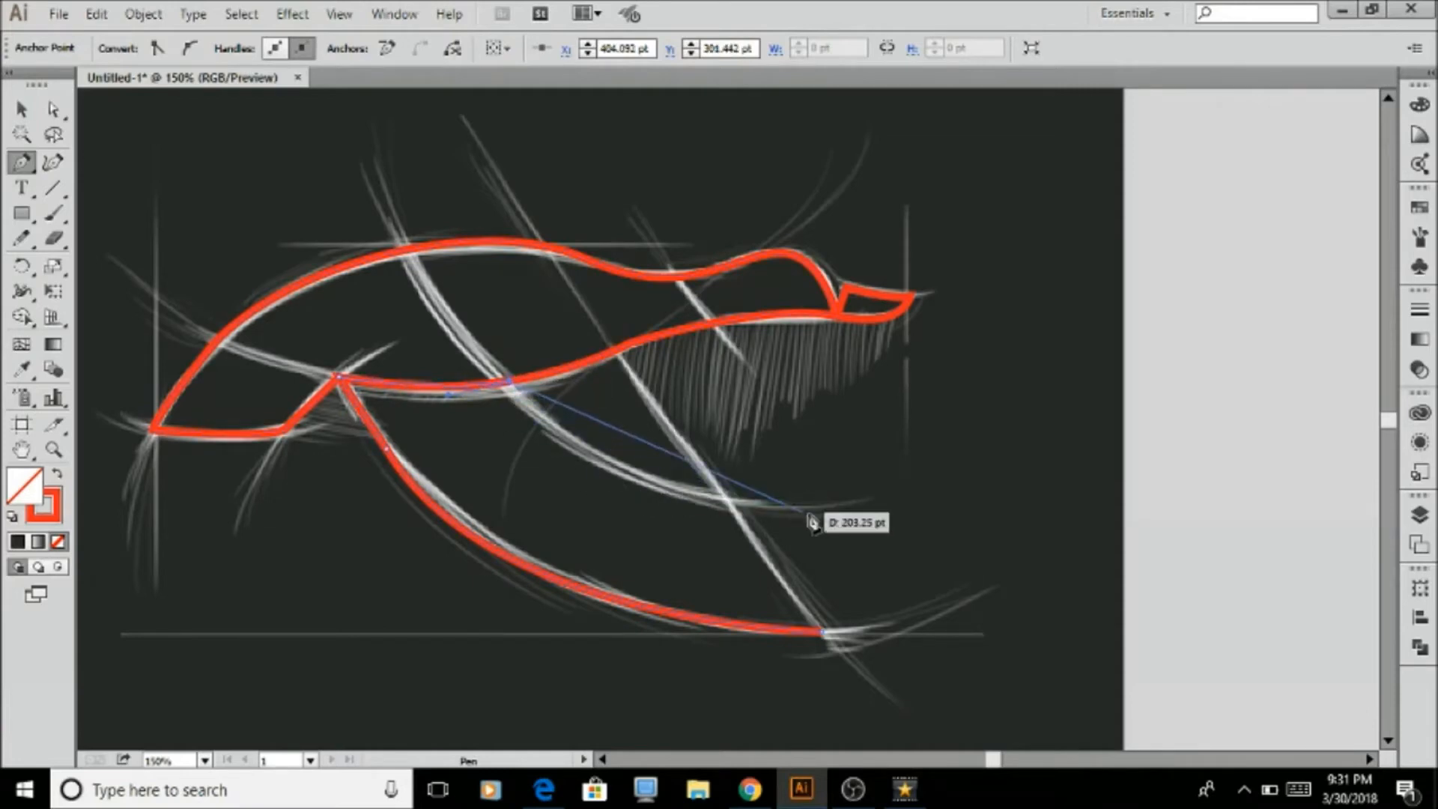
drag(727, 499, 854, 516)
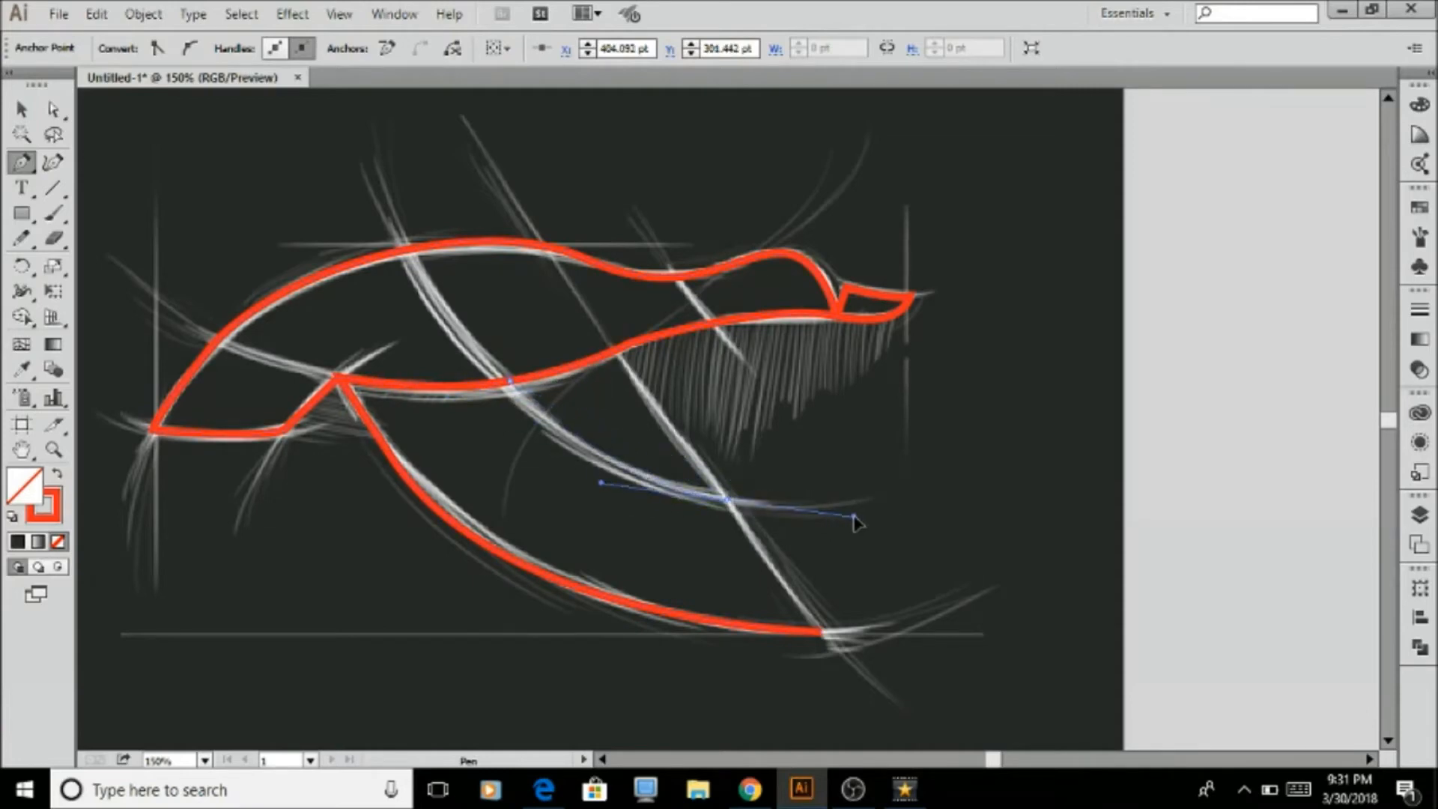
click(728, 500)
click(823, 633)
key(v)
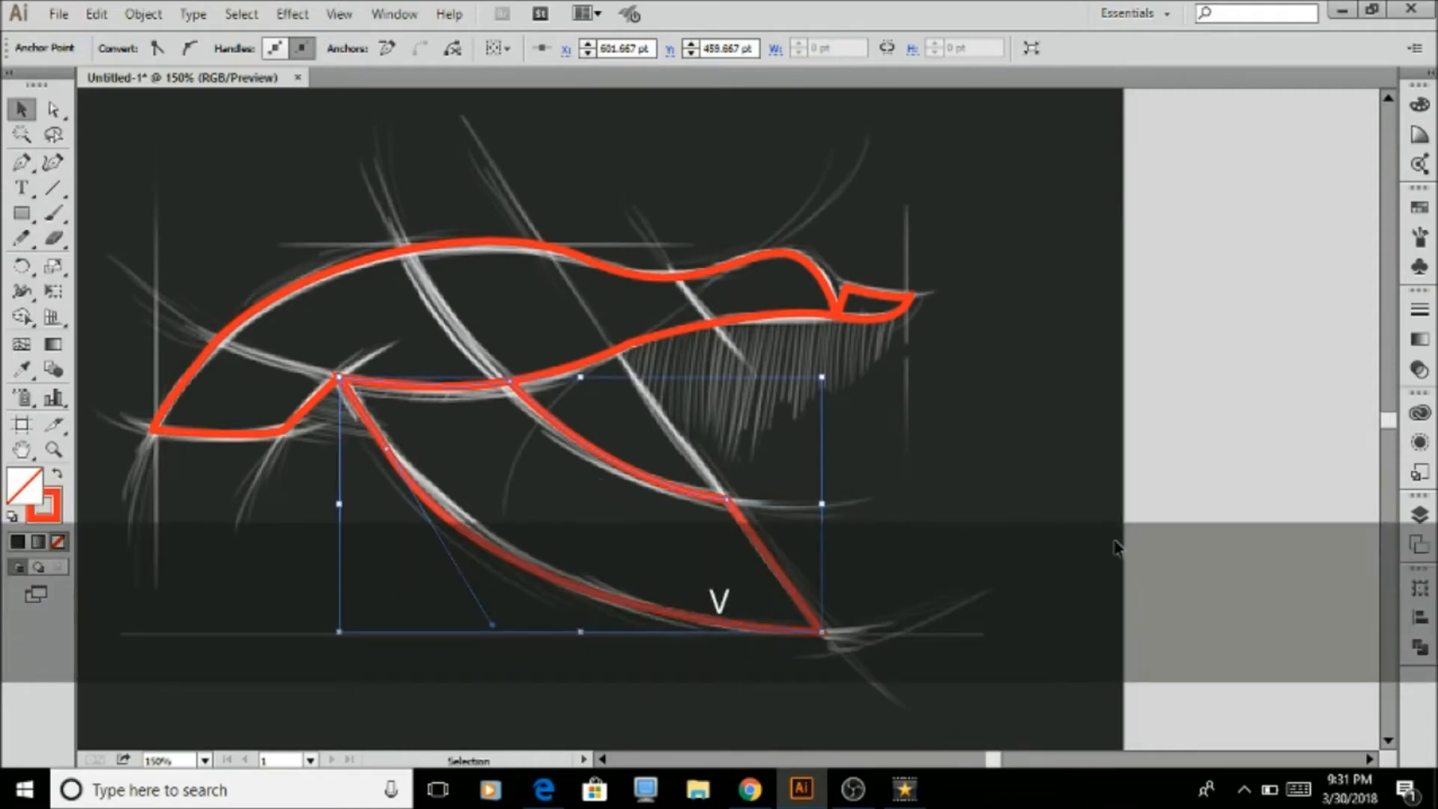
click(1116, 549)
Draw the smaller wing section as a closed Pen shape between the belly line, the straight front edge and the large wing's inner curve
key(p)
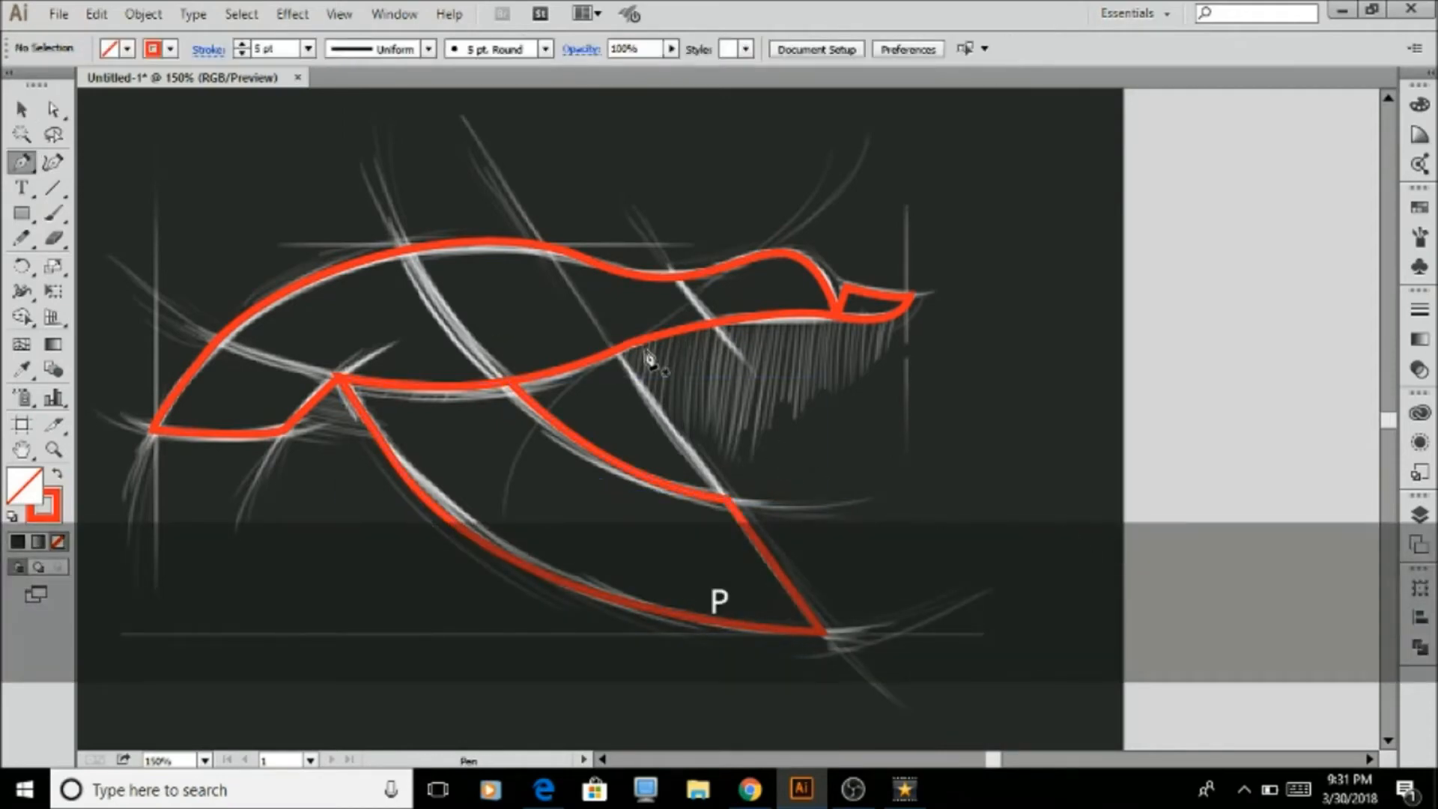
click(619, 349)
click(728, 500)
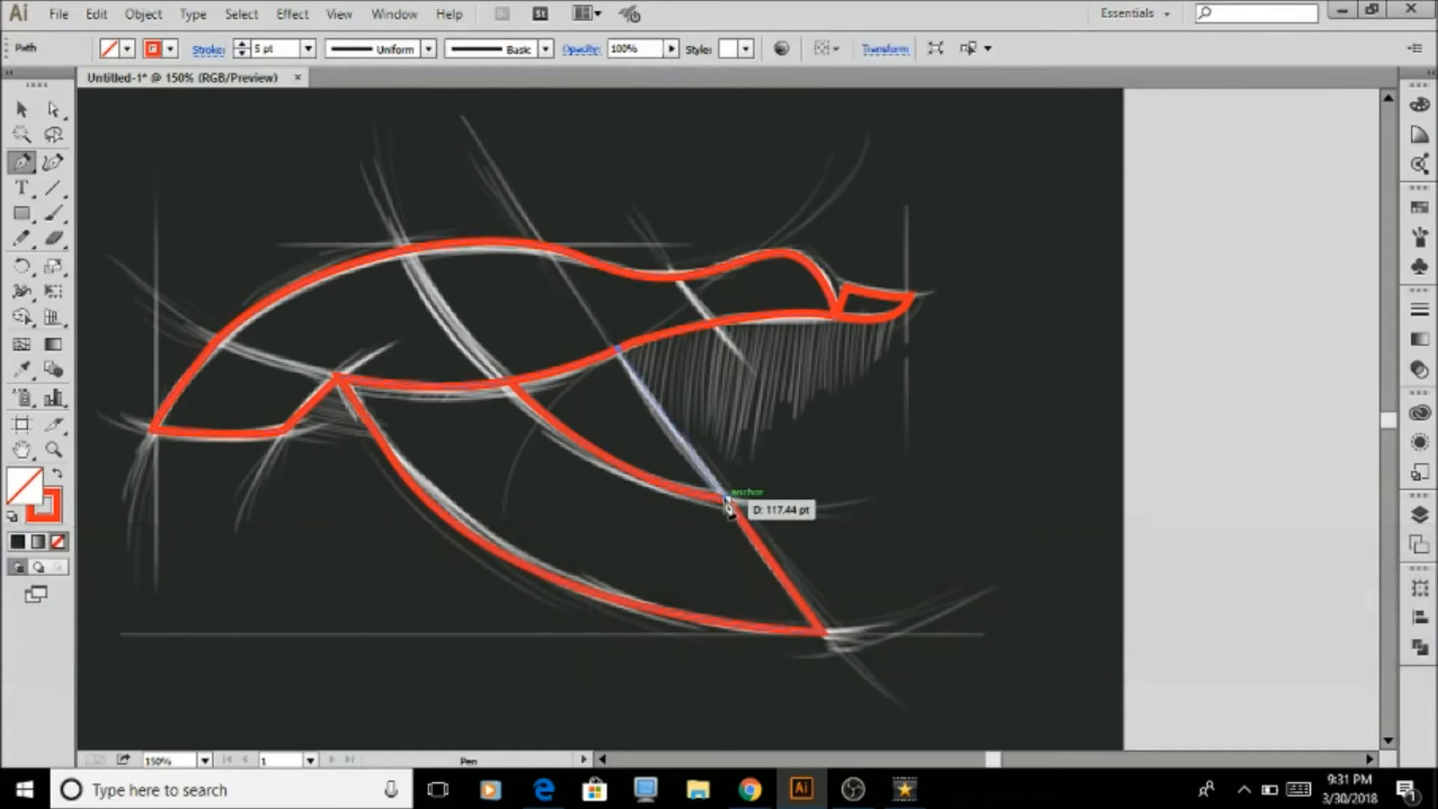
click(728, 501)
drag(512, 382, 426, 279)
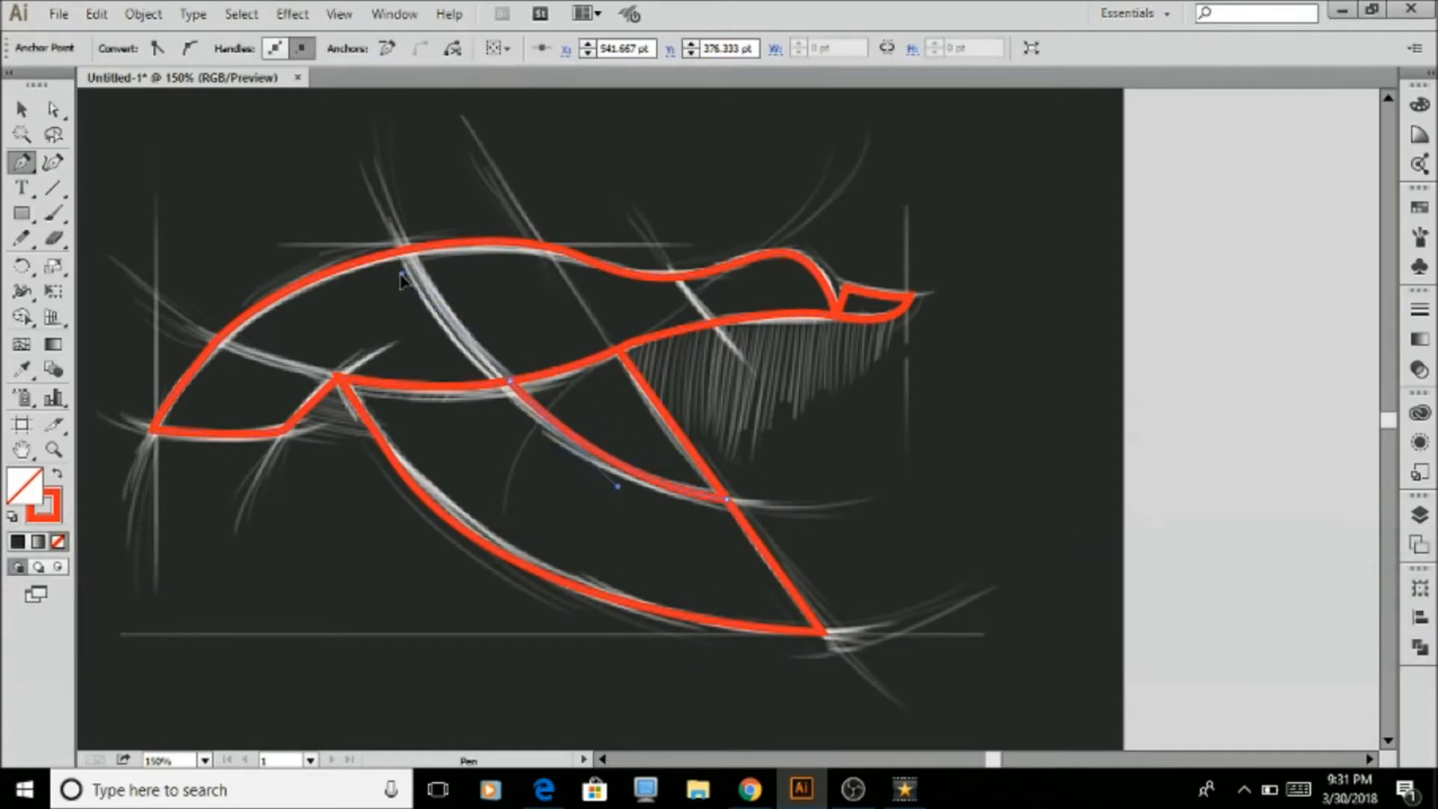
click(619, 351)
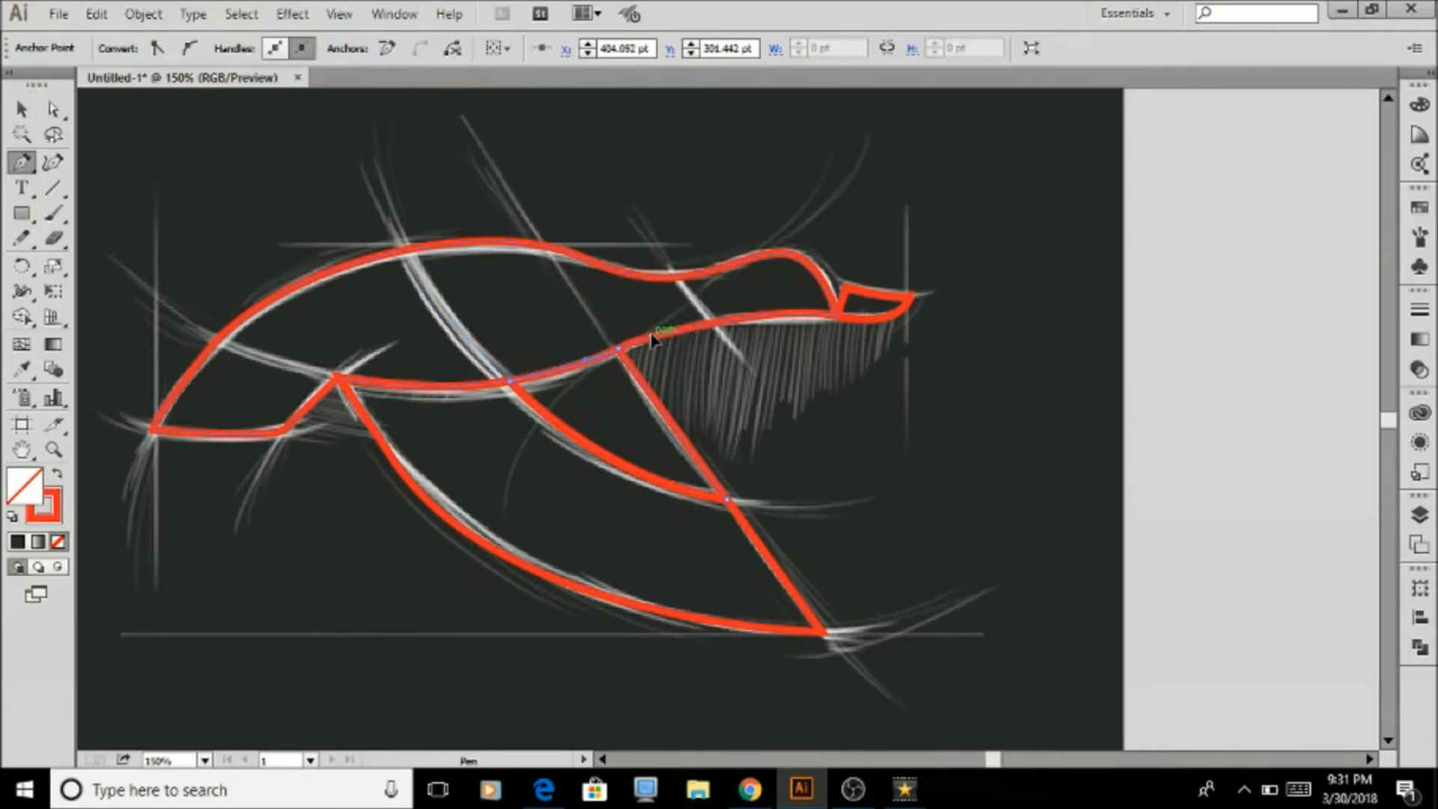
key(v)
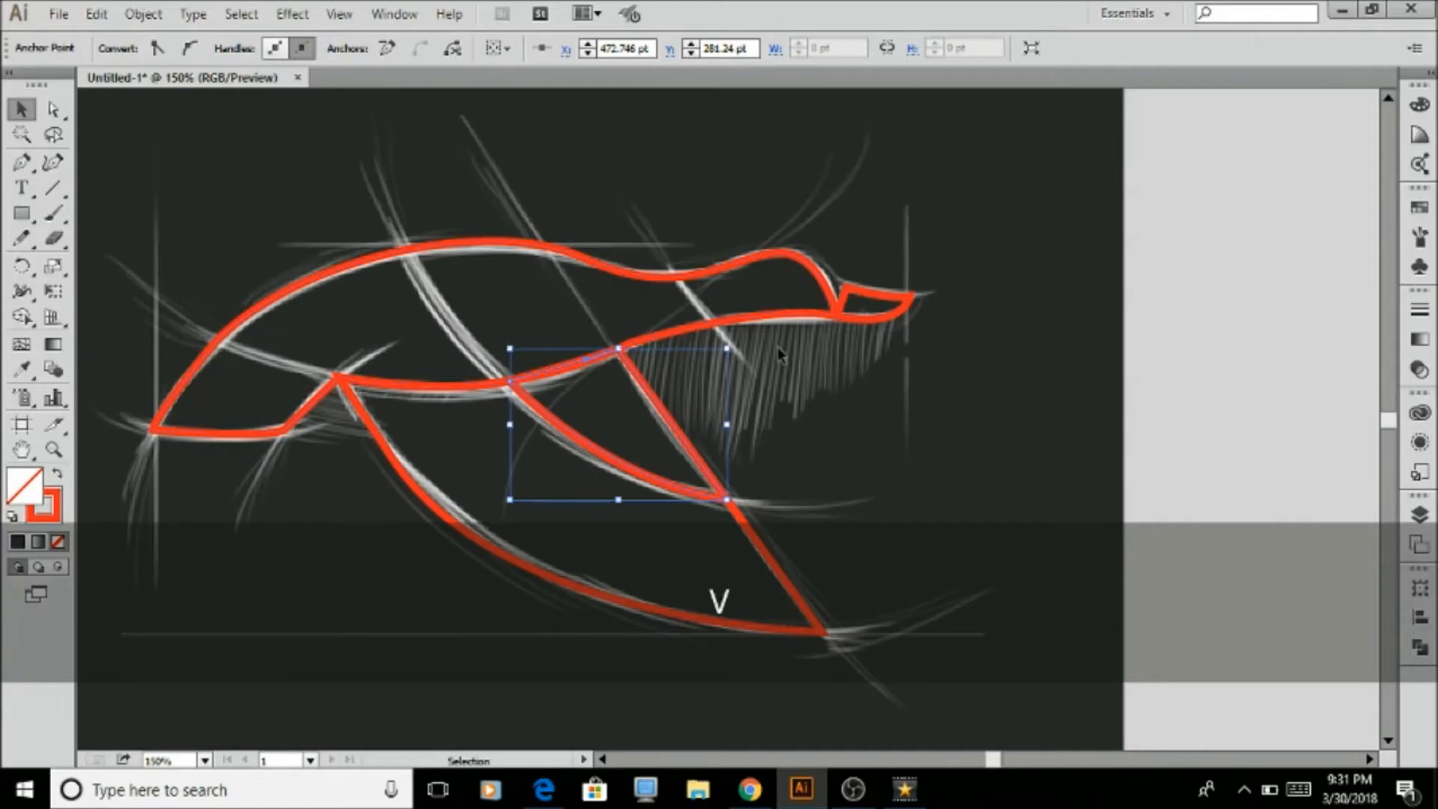
click(1185, 368)
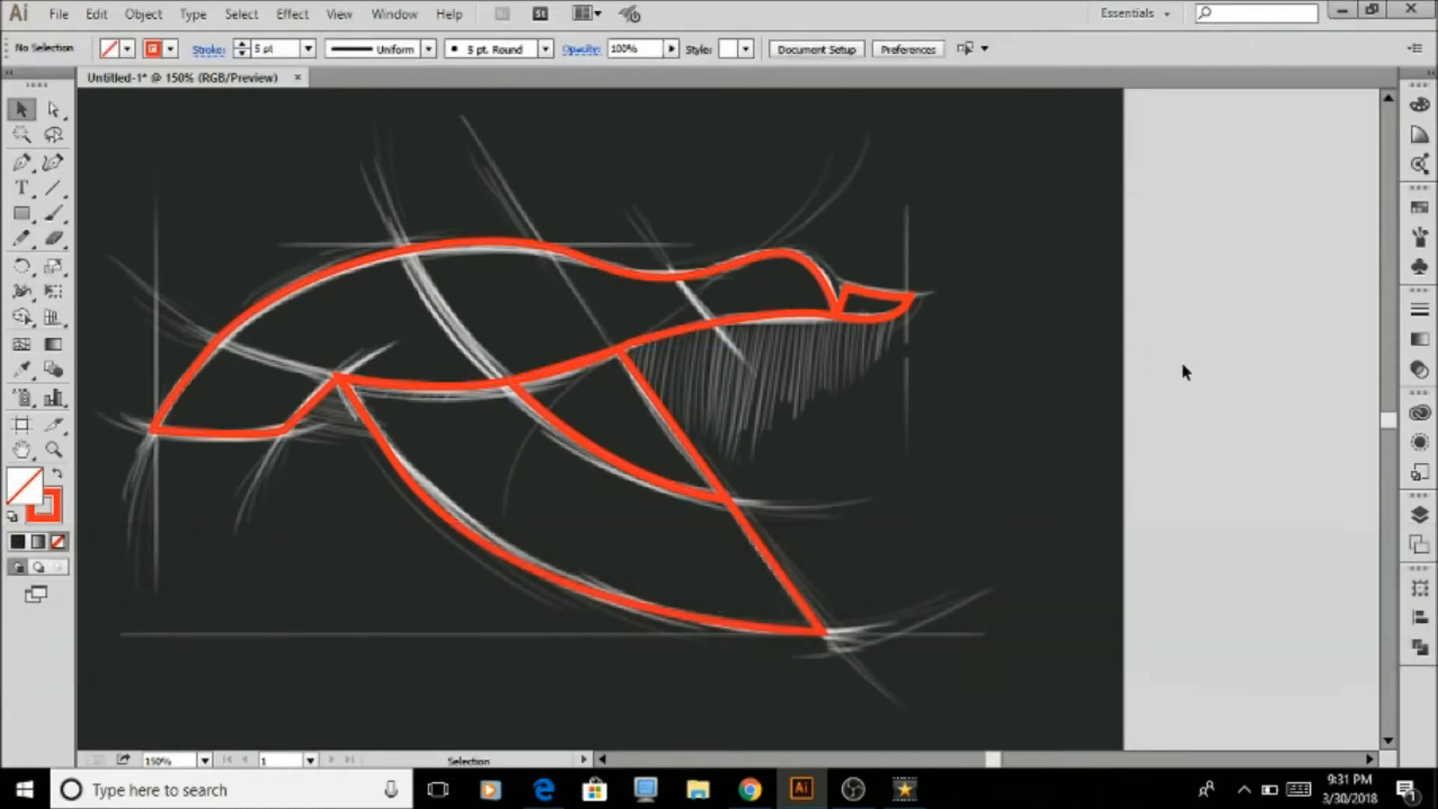
Move the smaller wing section's two upper corners from the belly line to the back outline and curve its rear edge along the sketch
click(522, 402)
key(a)
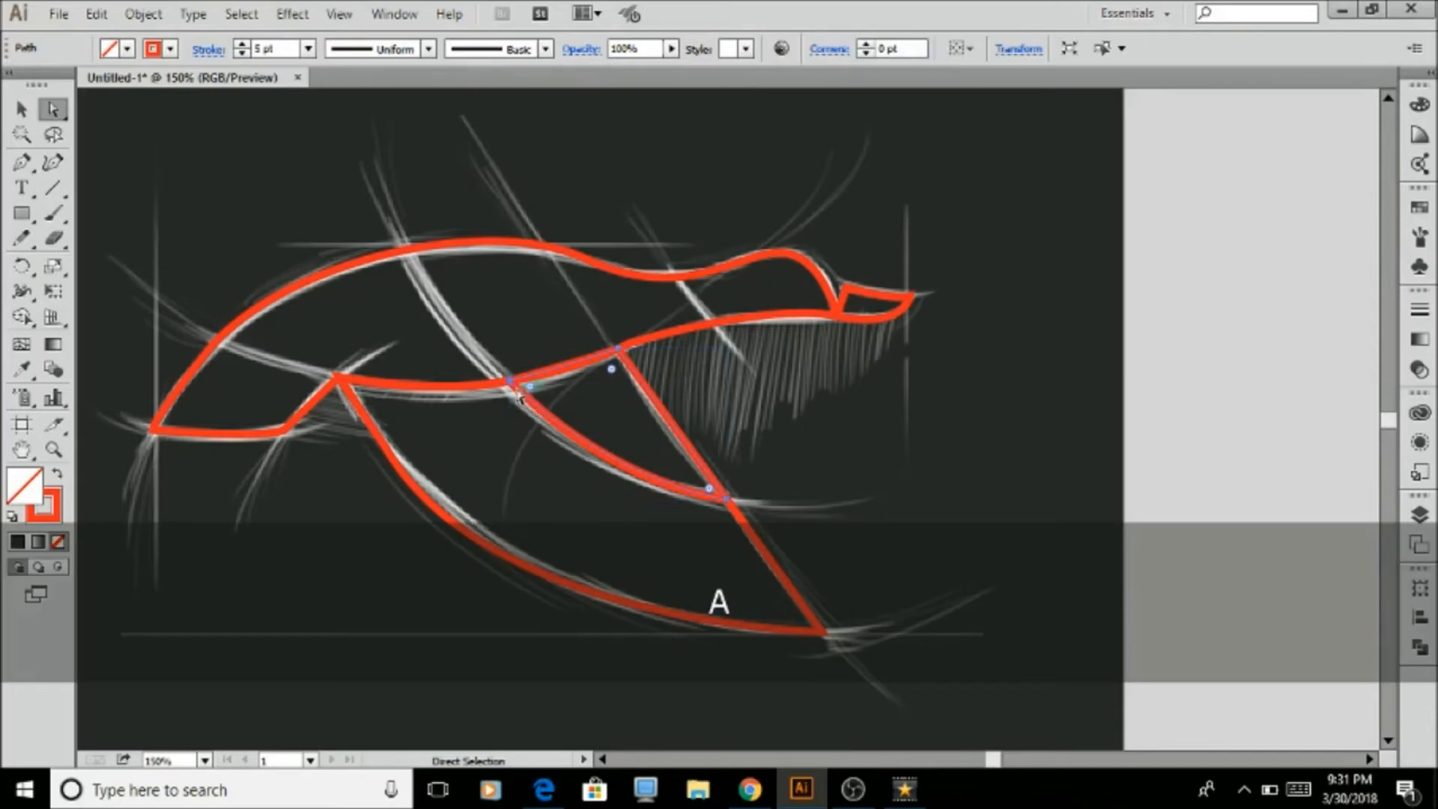
drag(509, 382, 407, 251)
drag(614, 348, 495, 239)
click(408, 247)
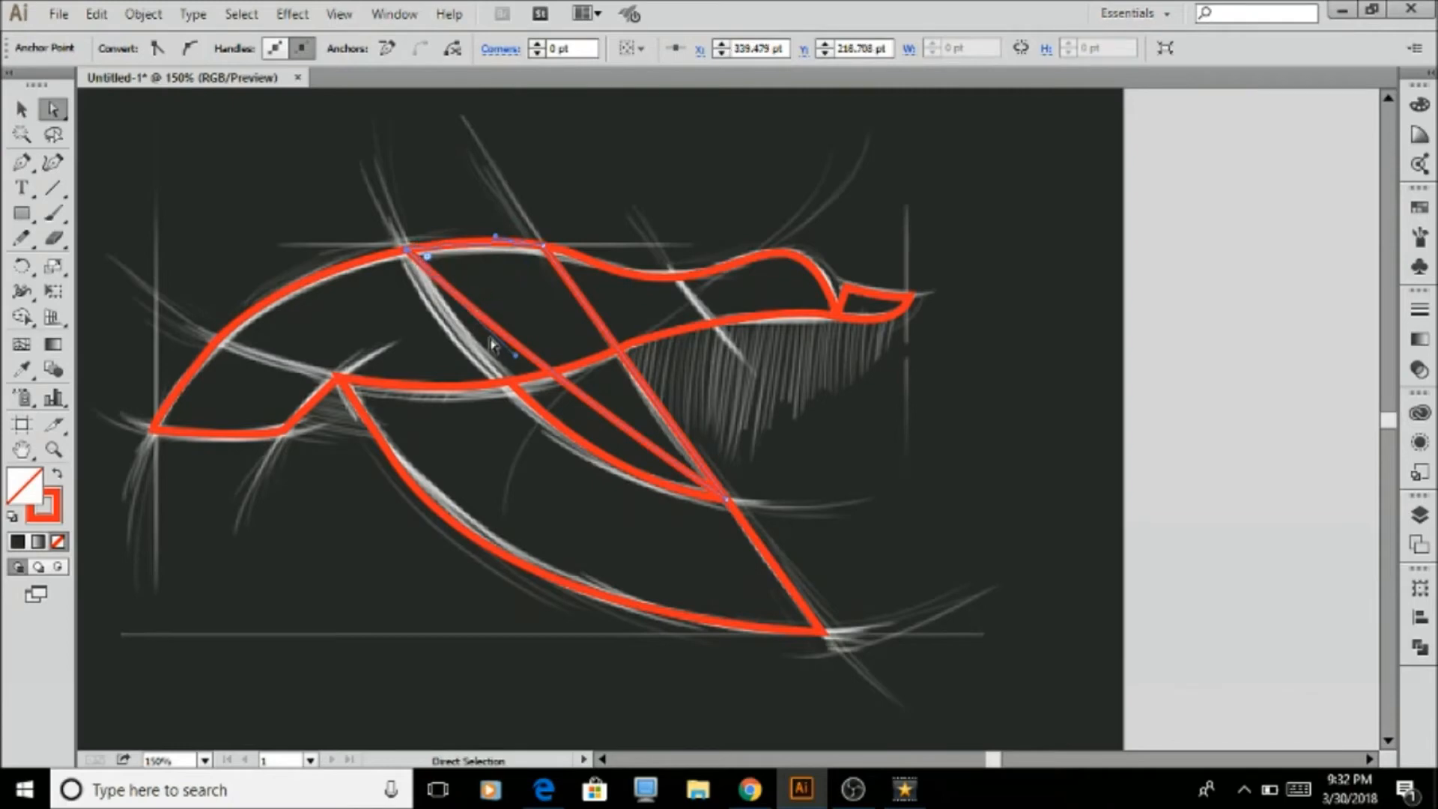
drag(516, 360, 534, 484)
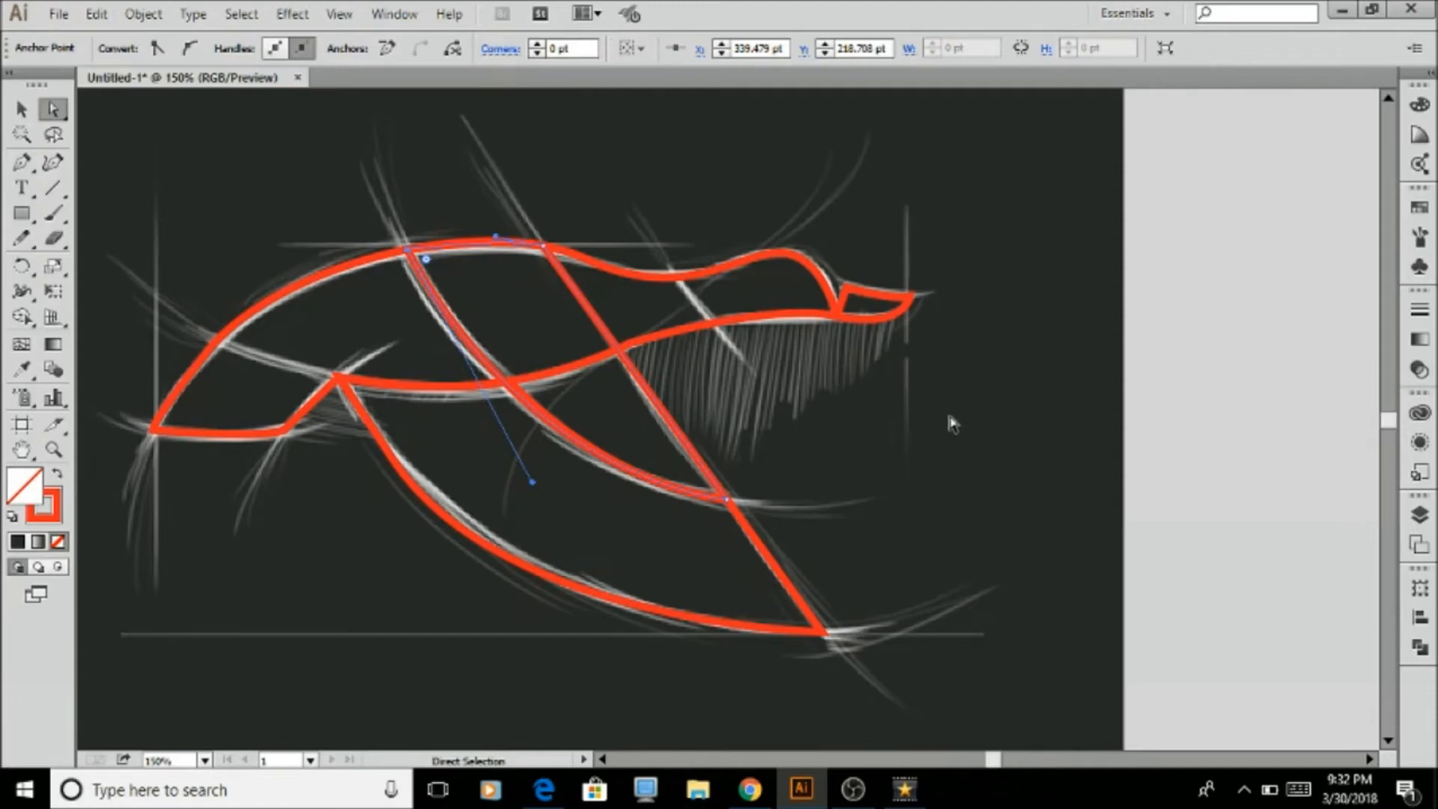
key(v)
click(1214, 427)
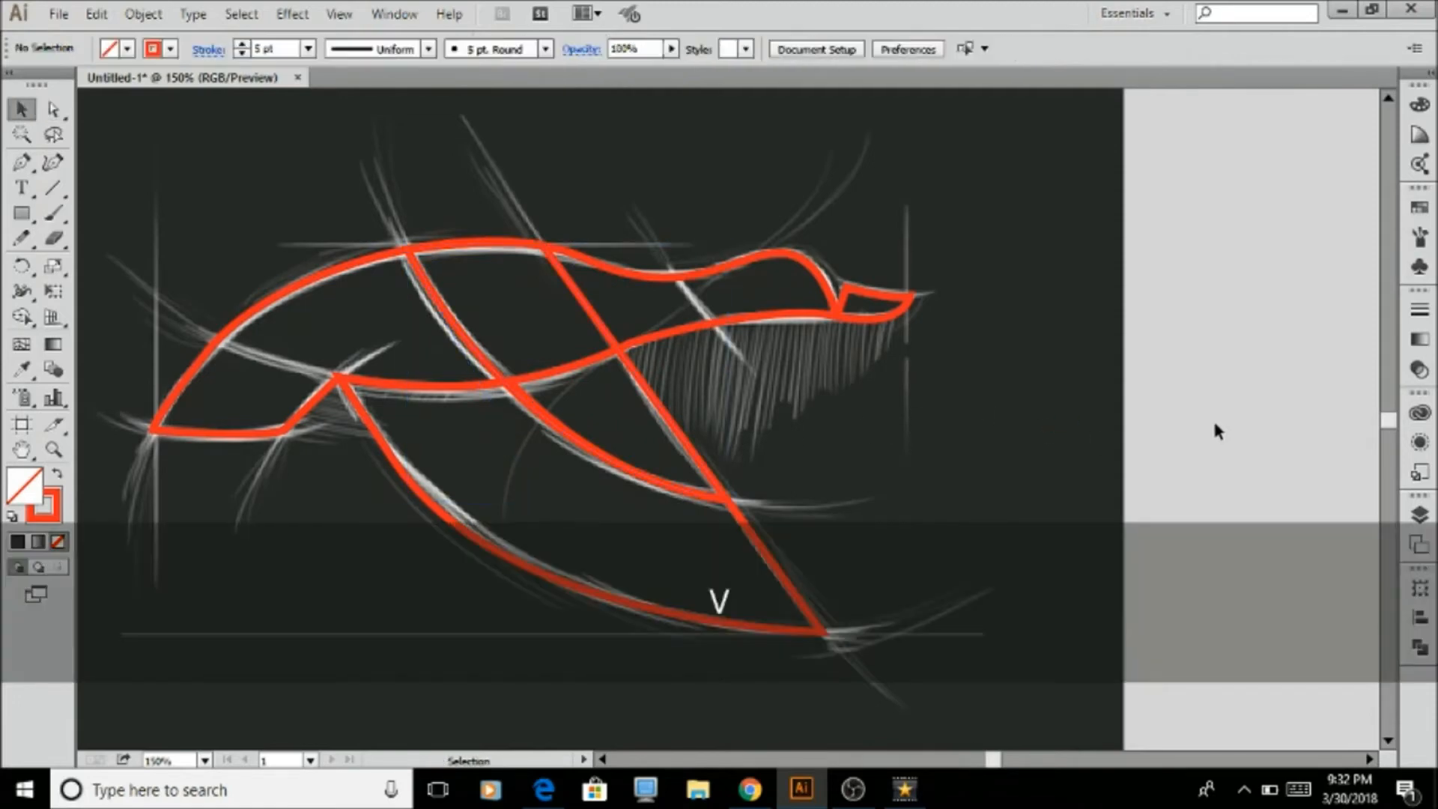
Draw a straight Pen line across the tail from the back outline to the belly corner, and deselect it
key(p)
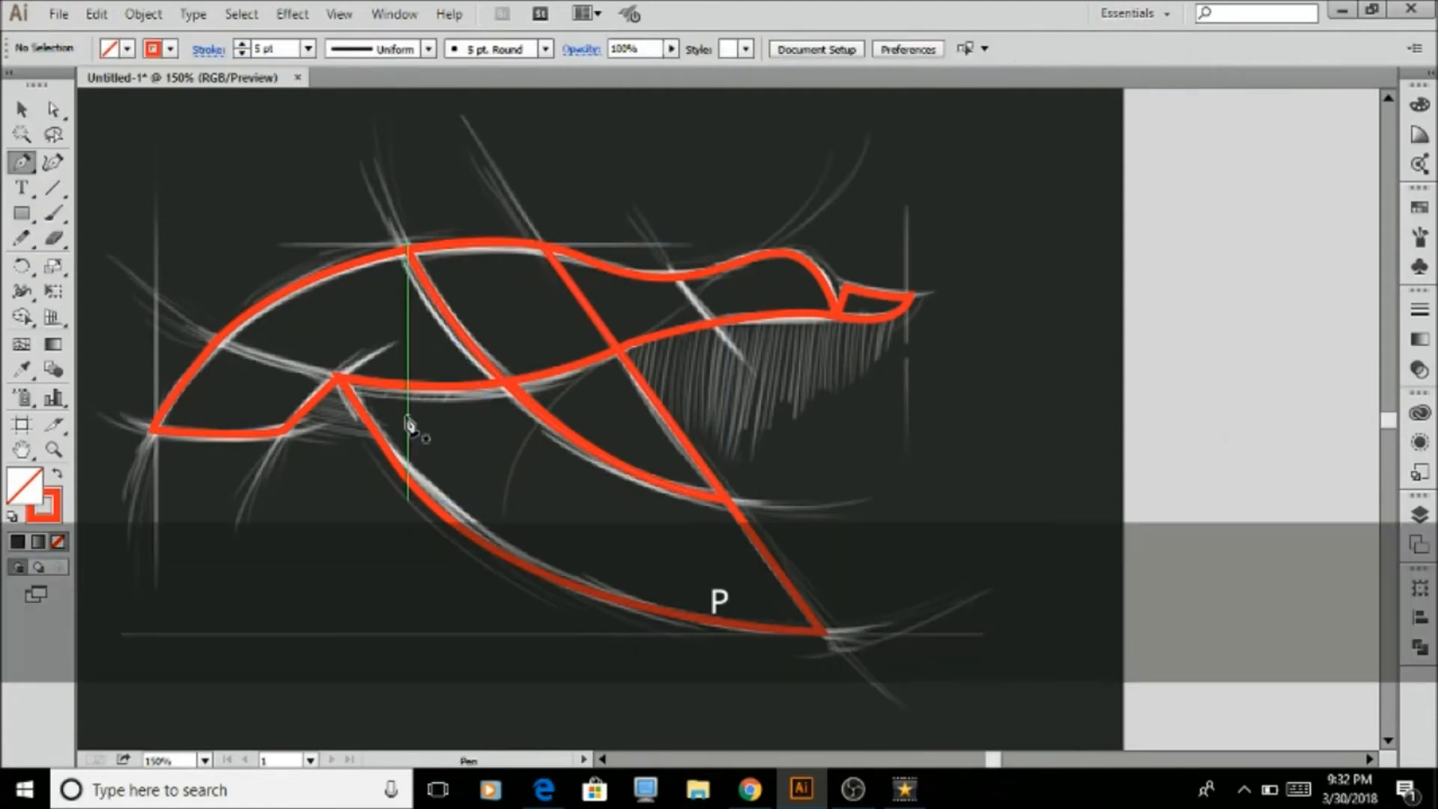
click(220, 339)
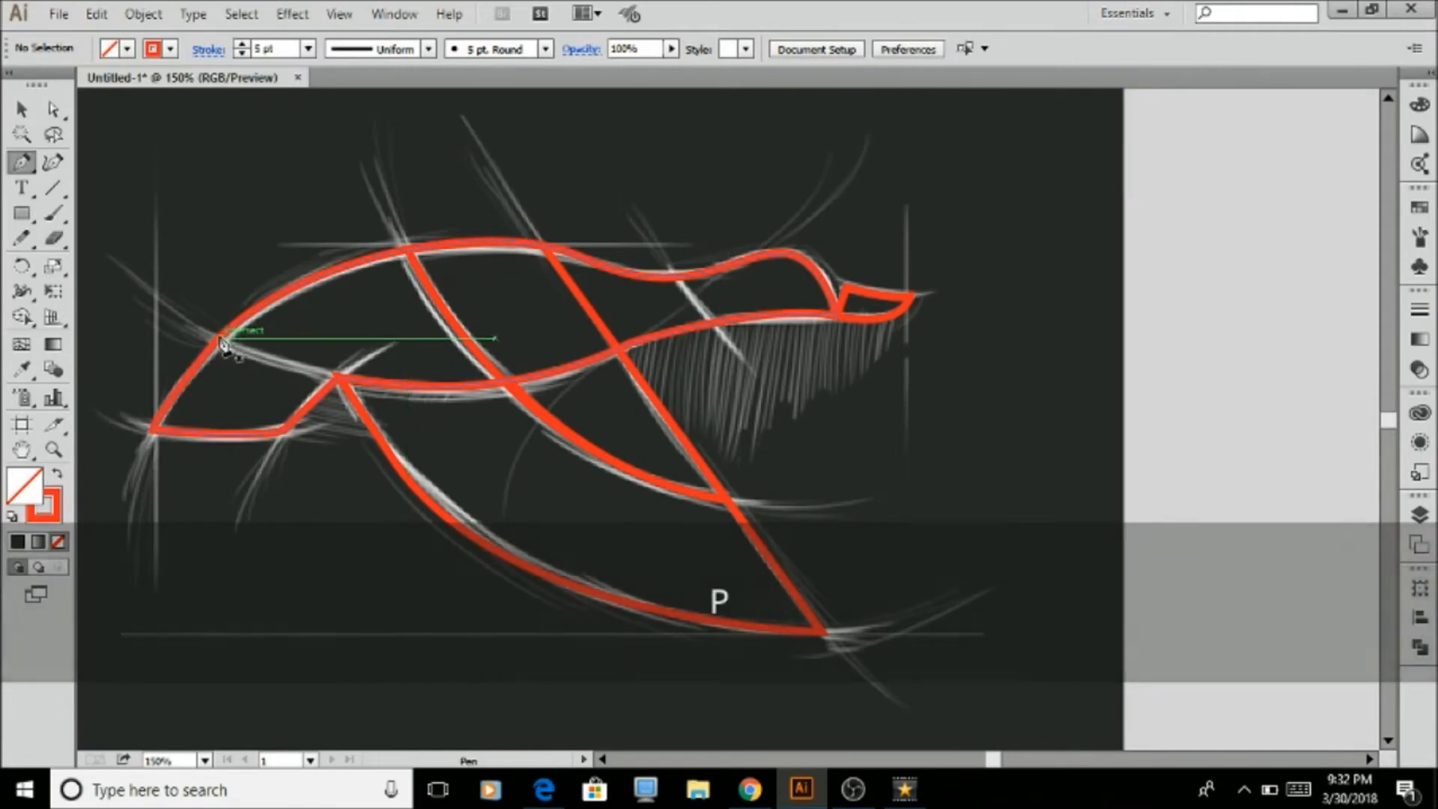
click(339, 378)
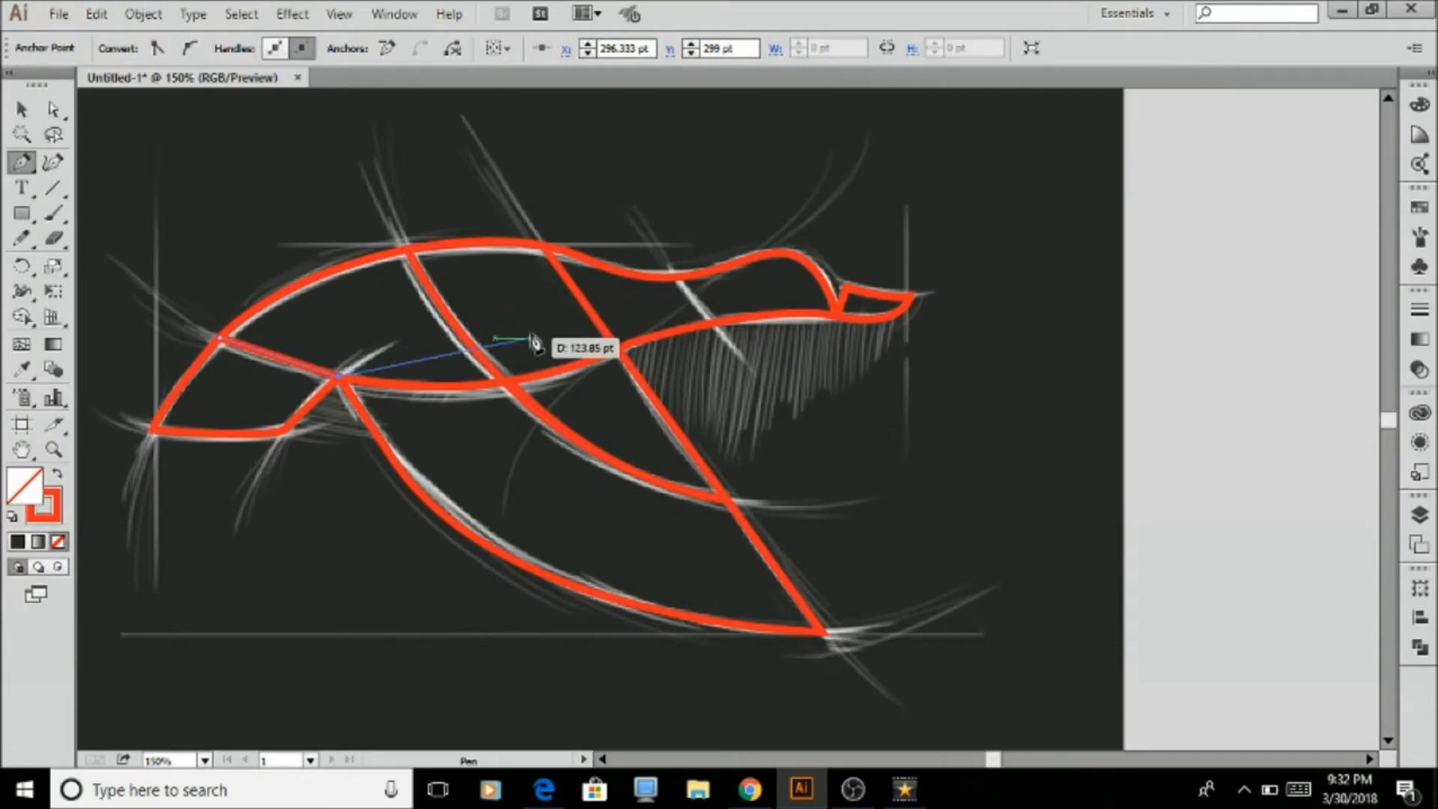
key(v)
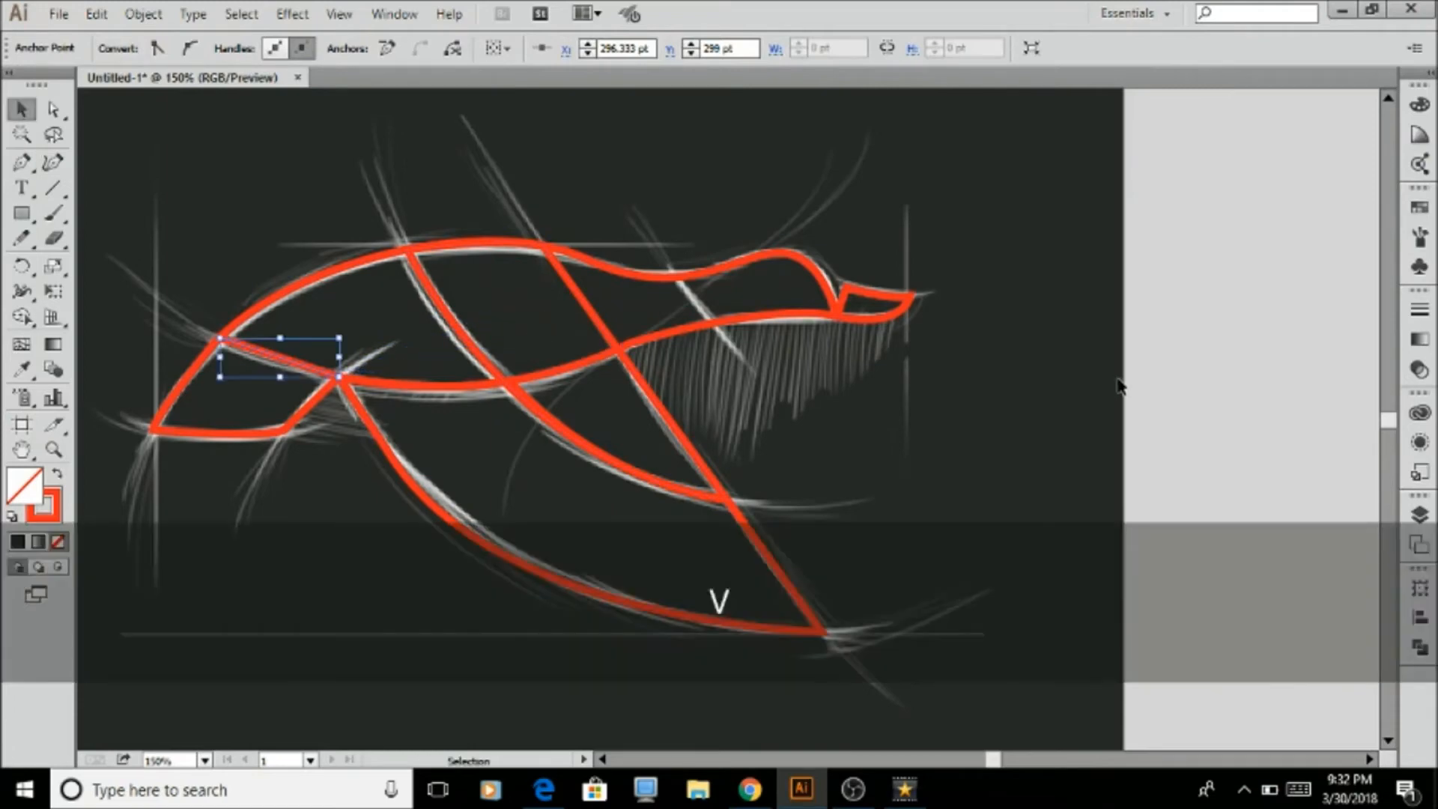
click(1153, 397)
Draw a short straight Pen line across the neck from the upper outline to the throat line, and deselect it
key(p)
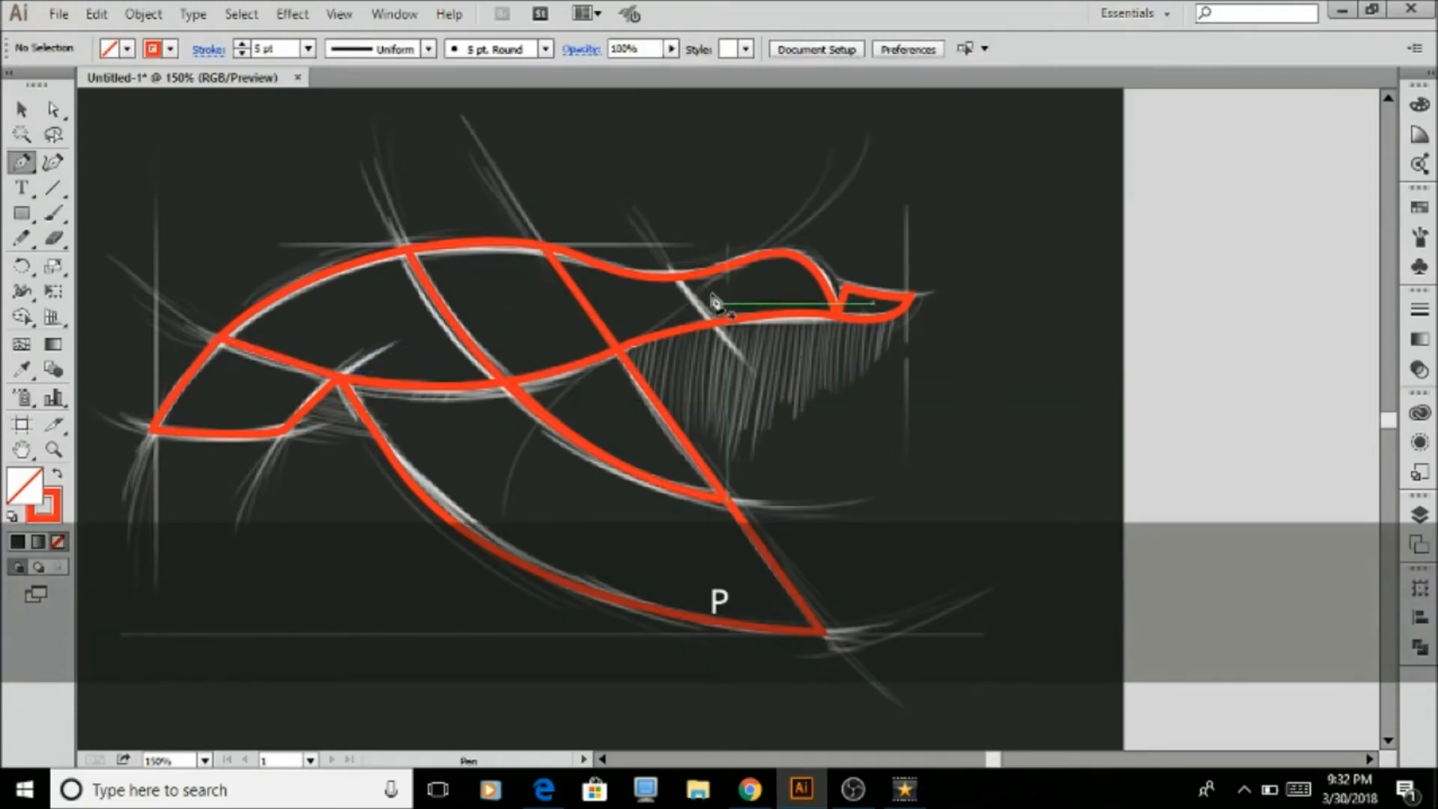
click(677, 276)
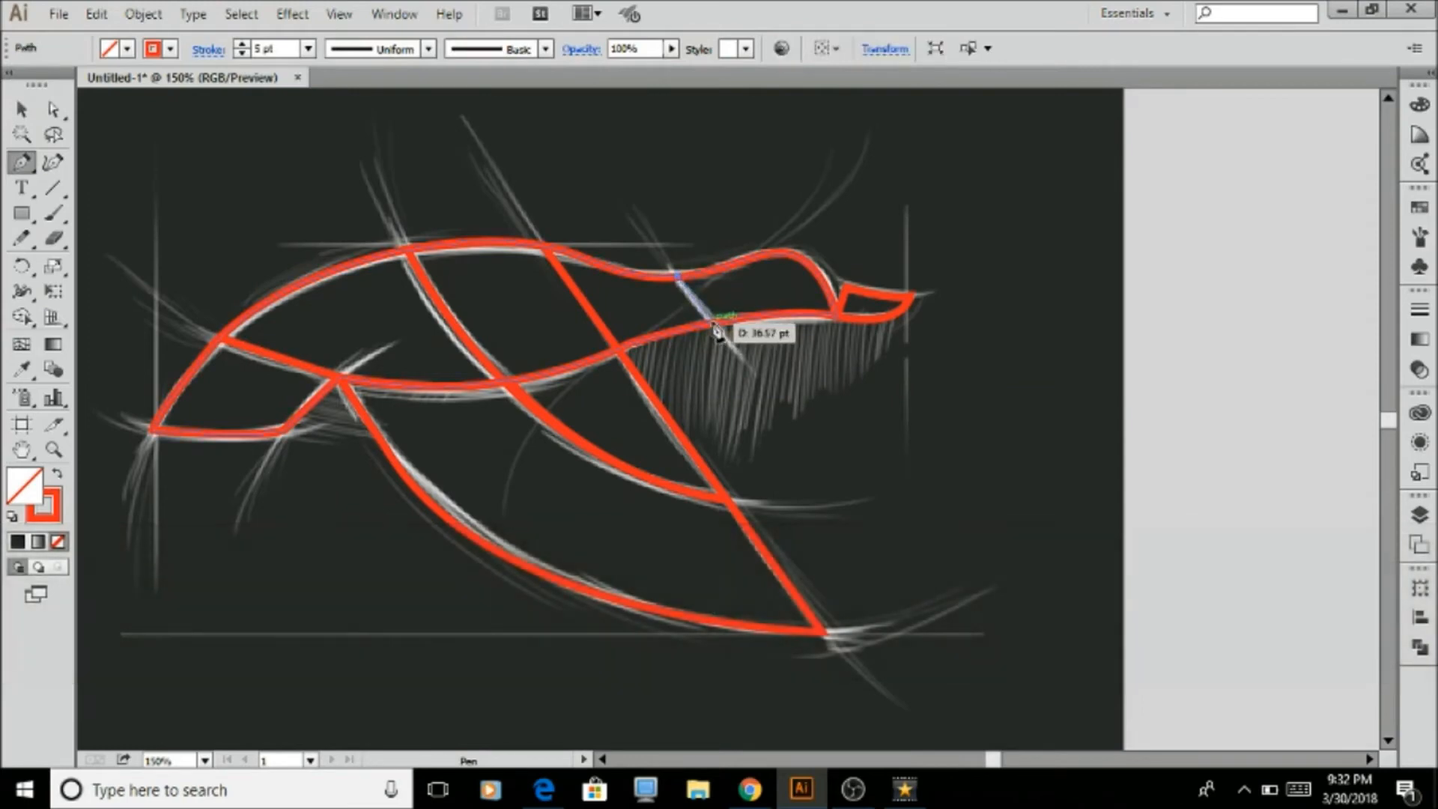
click(713, 324)
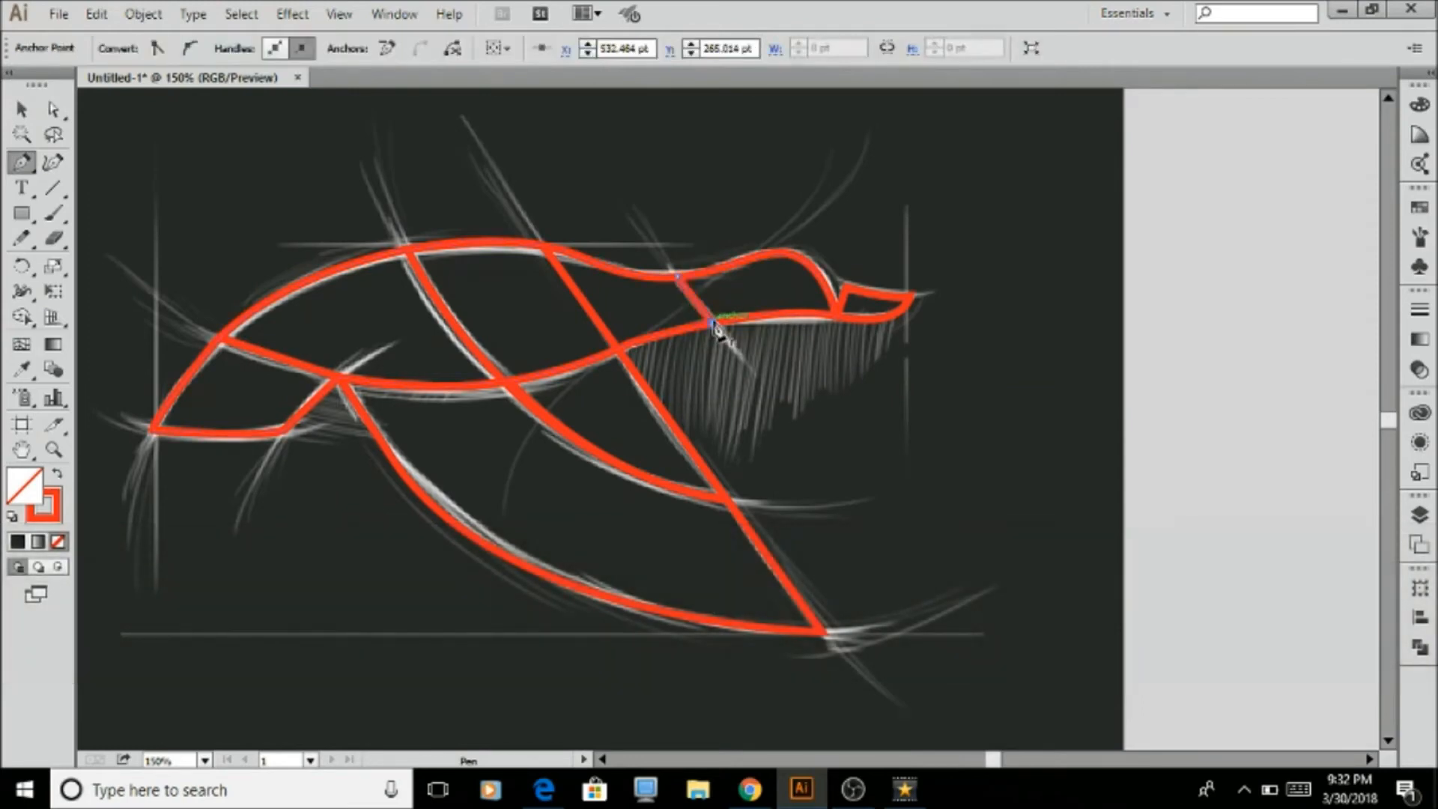
key(v)
click(1065, 352)
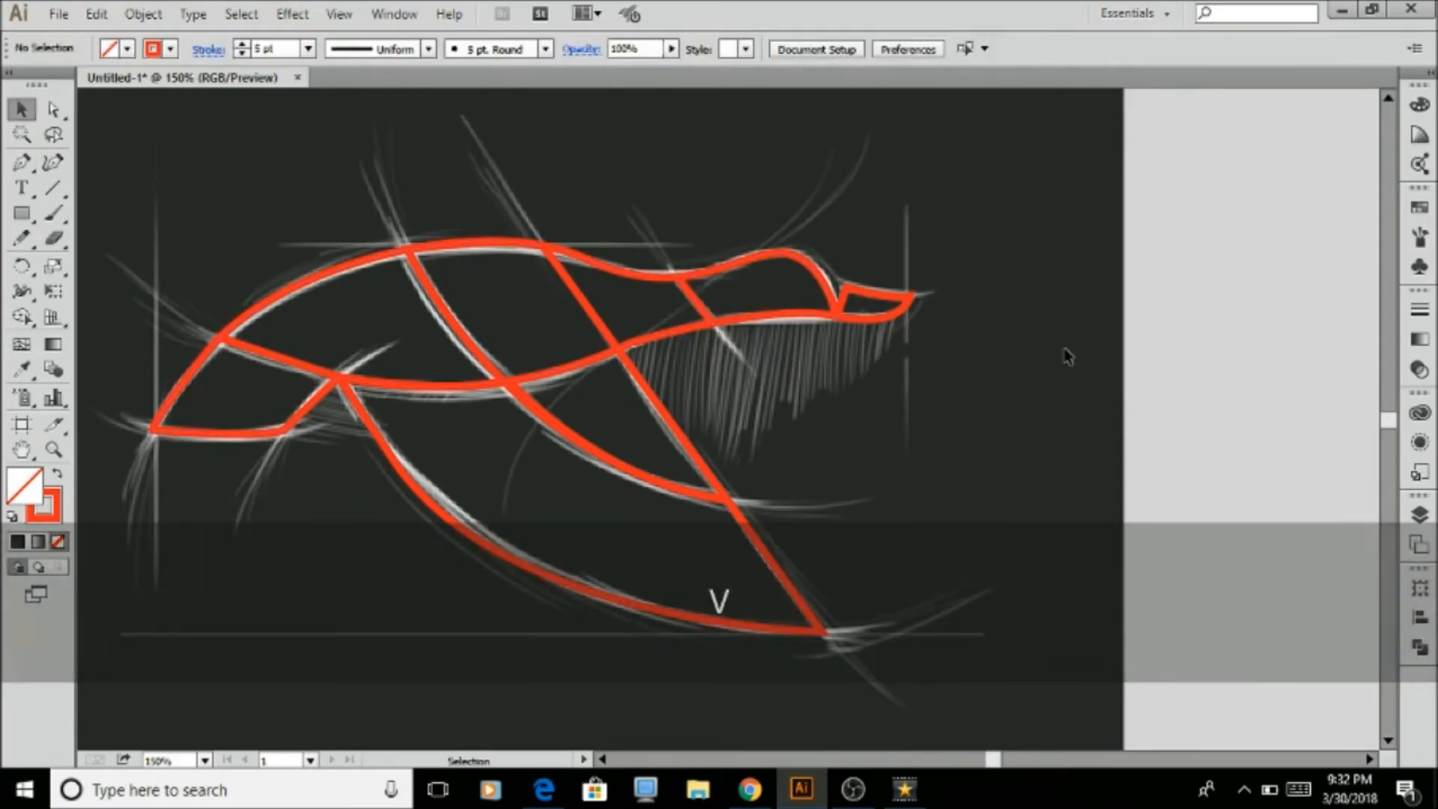
Unlock all objects and delete the sketch image behind the bird outlines
click(164, 11)
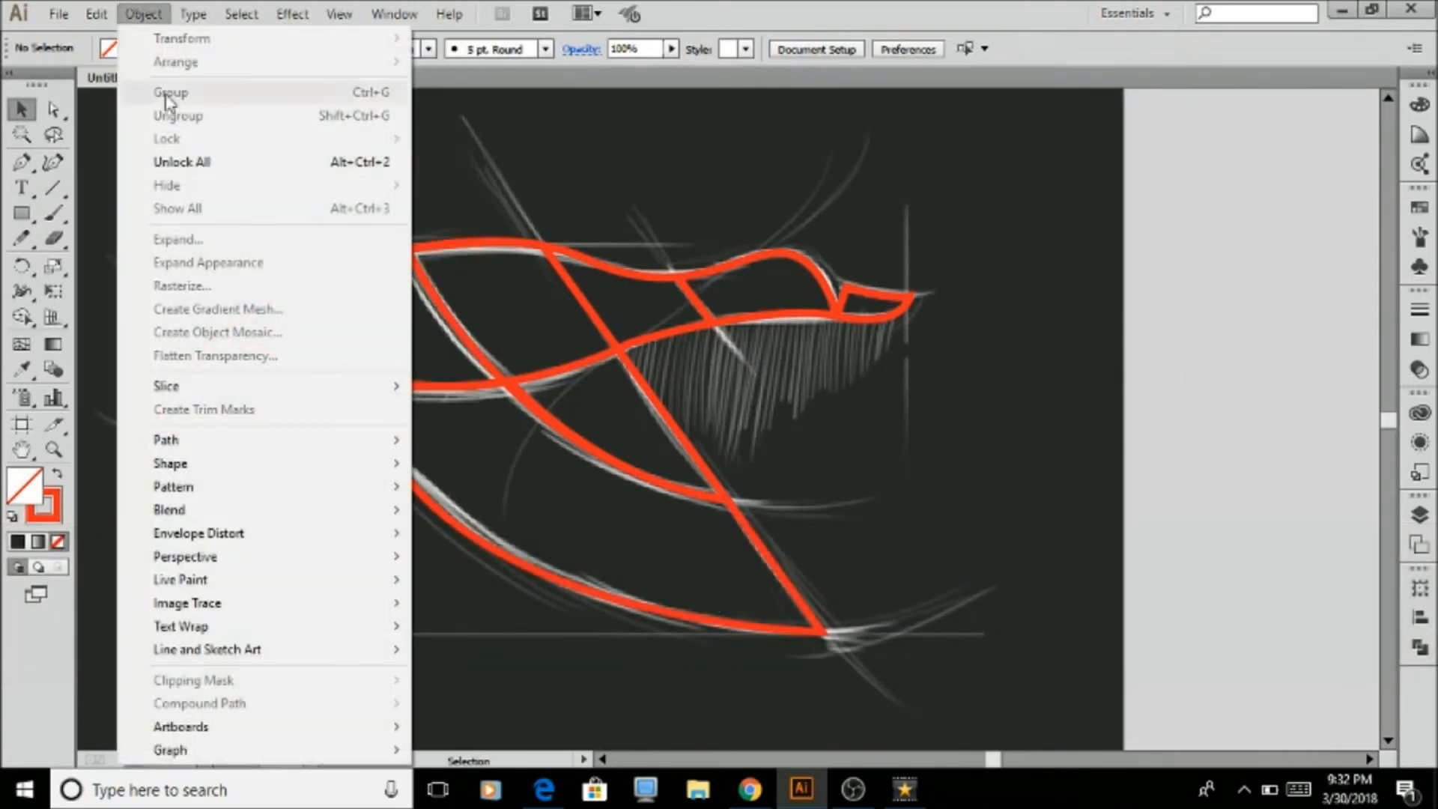
click(187, 161)
key(Delete)
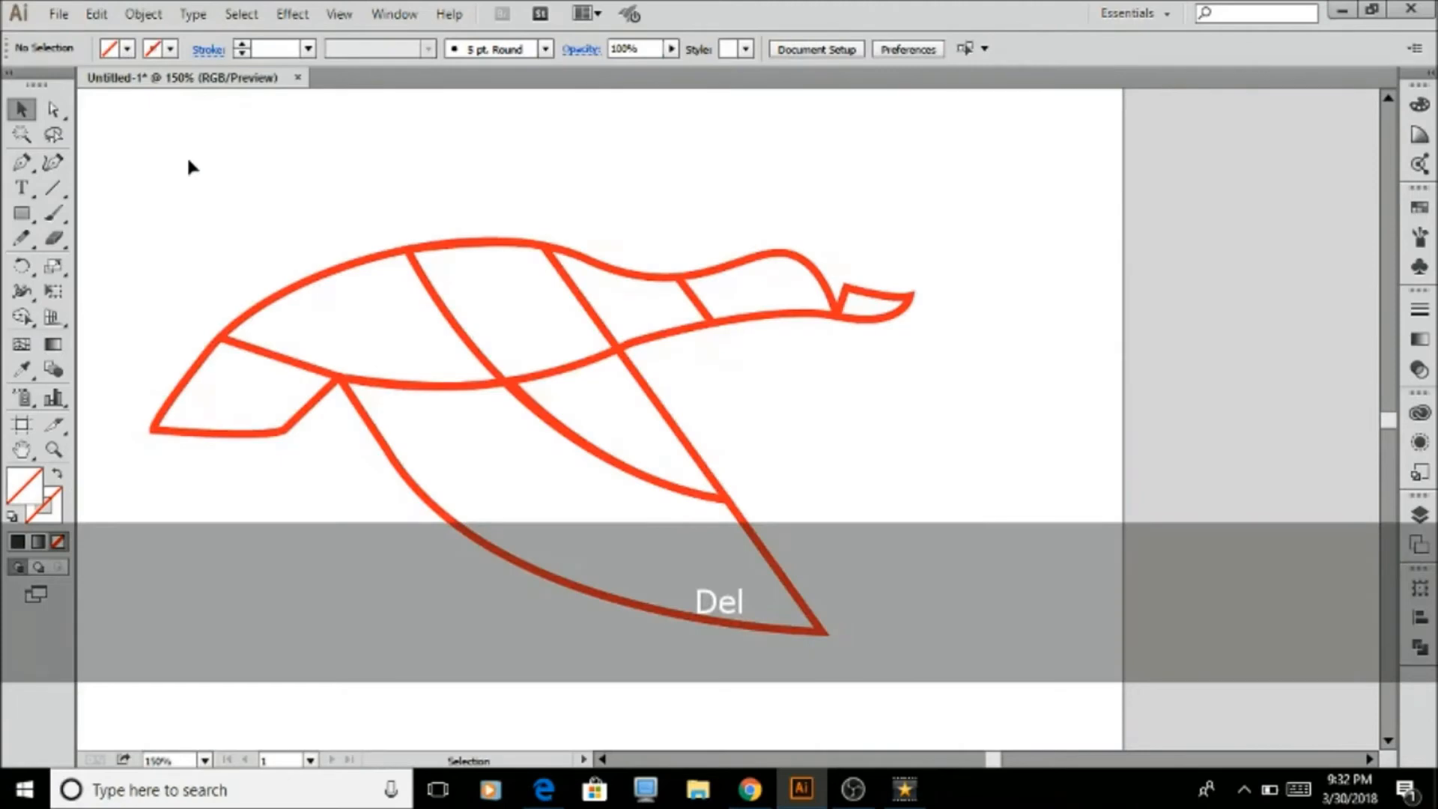
drag(889, 167, 248, 533)
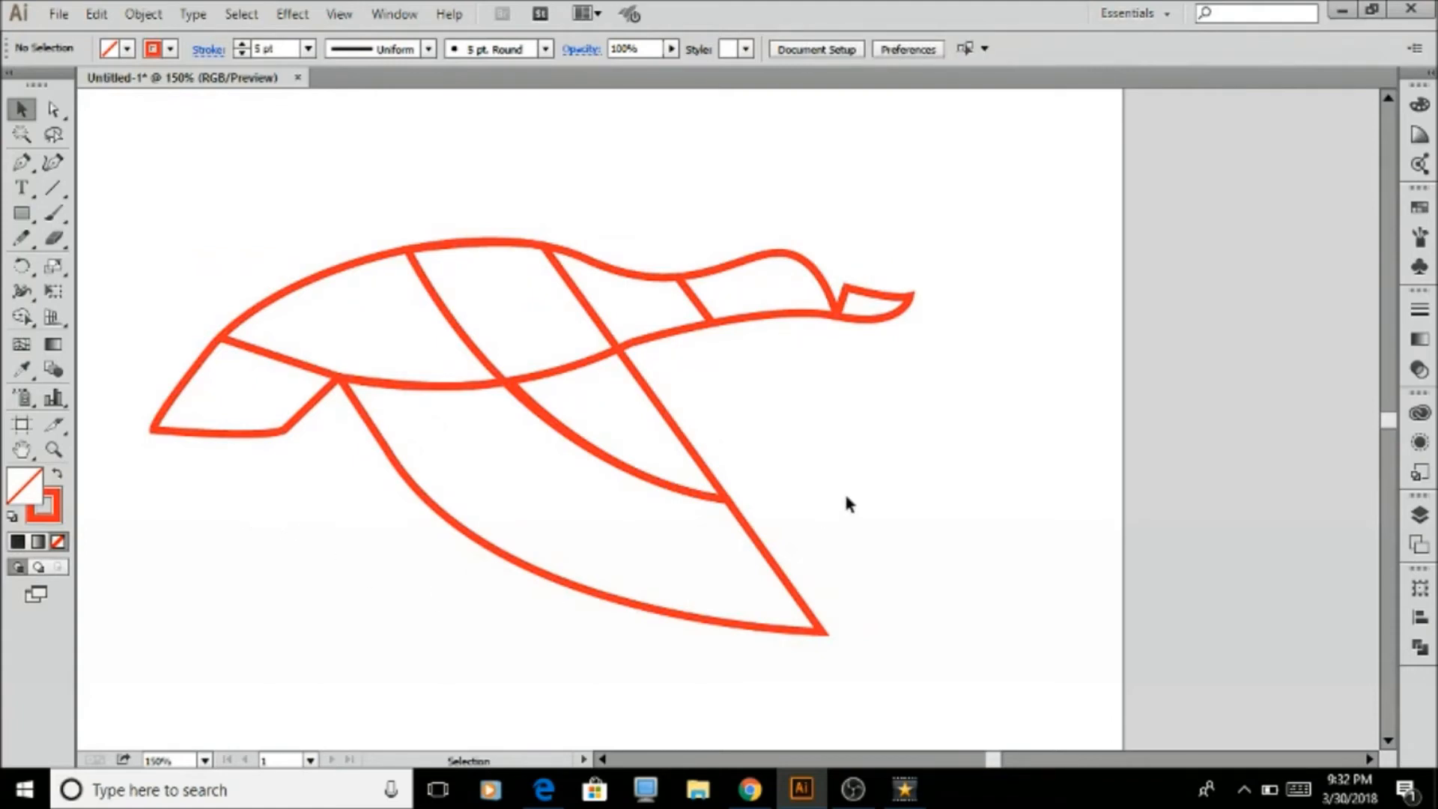
scroll(846, 504, down, 1)
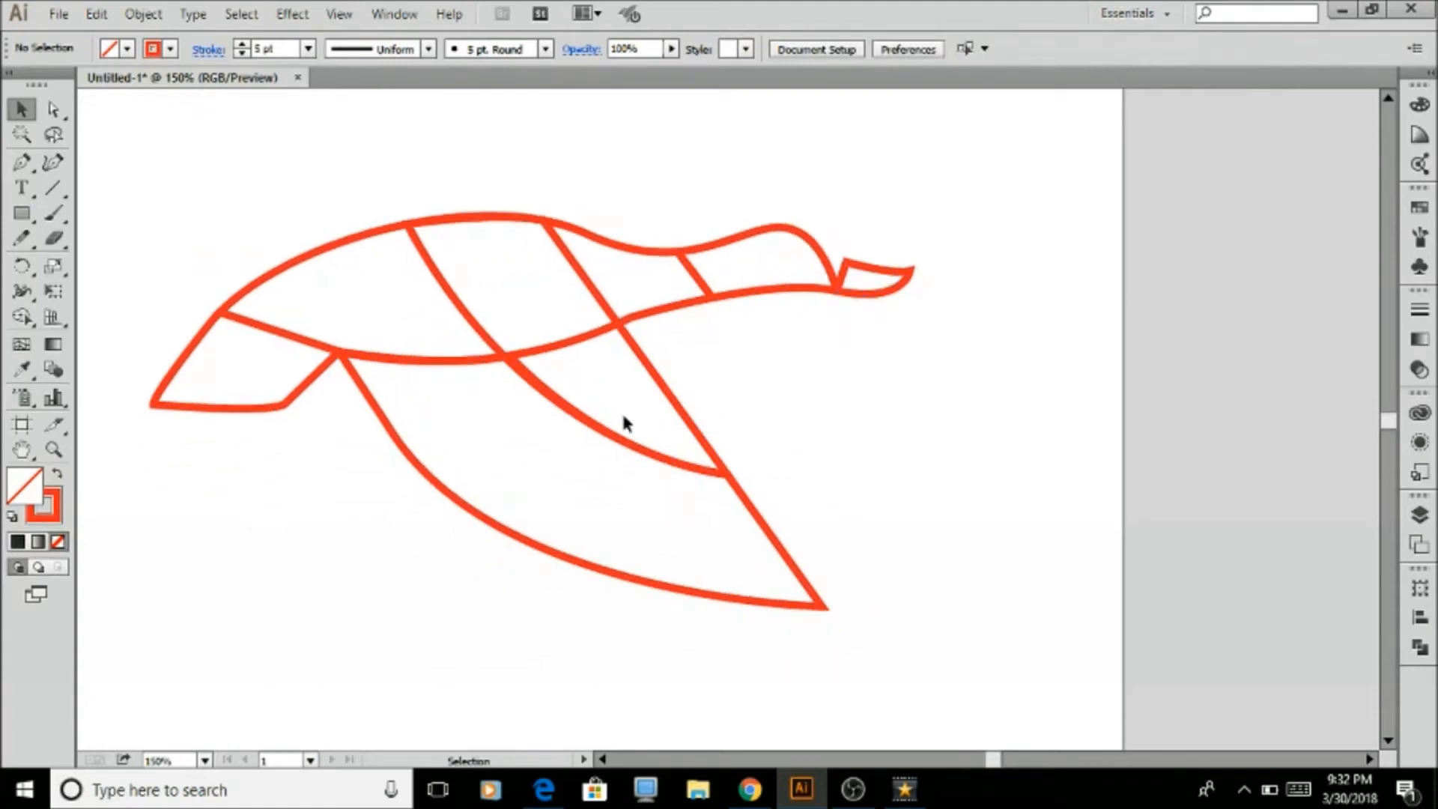
drag(605, 441, 716, 367)
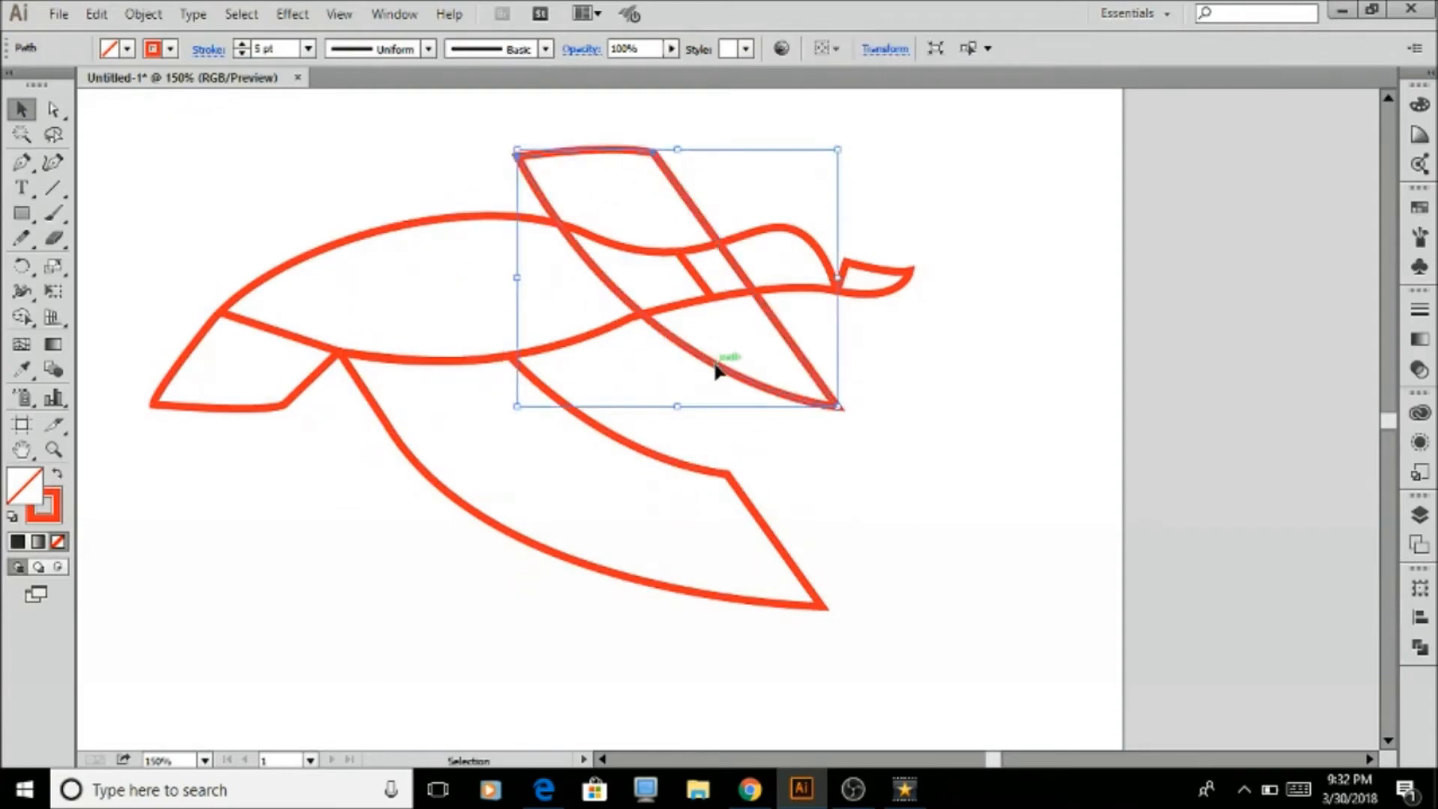
click(668, 467)
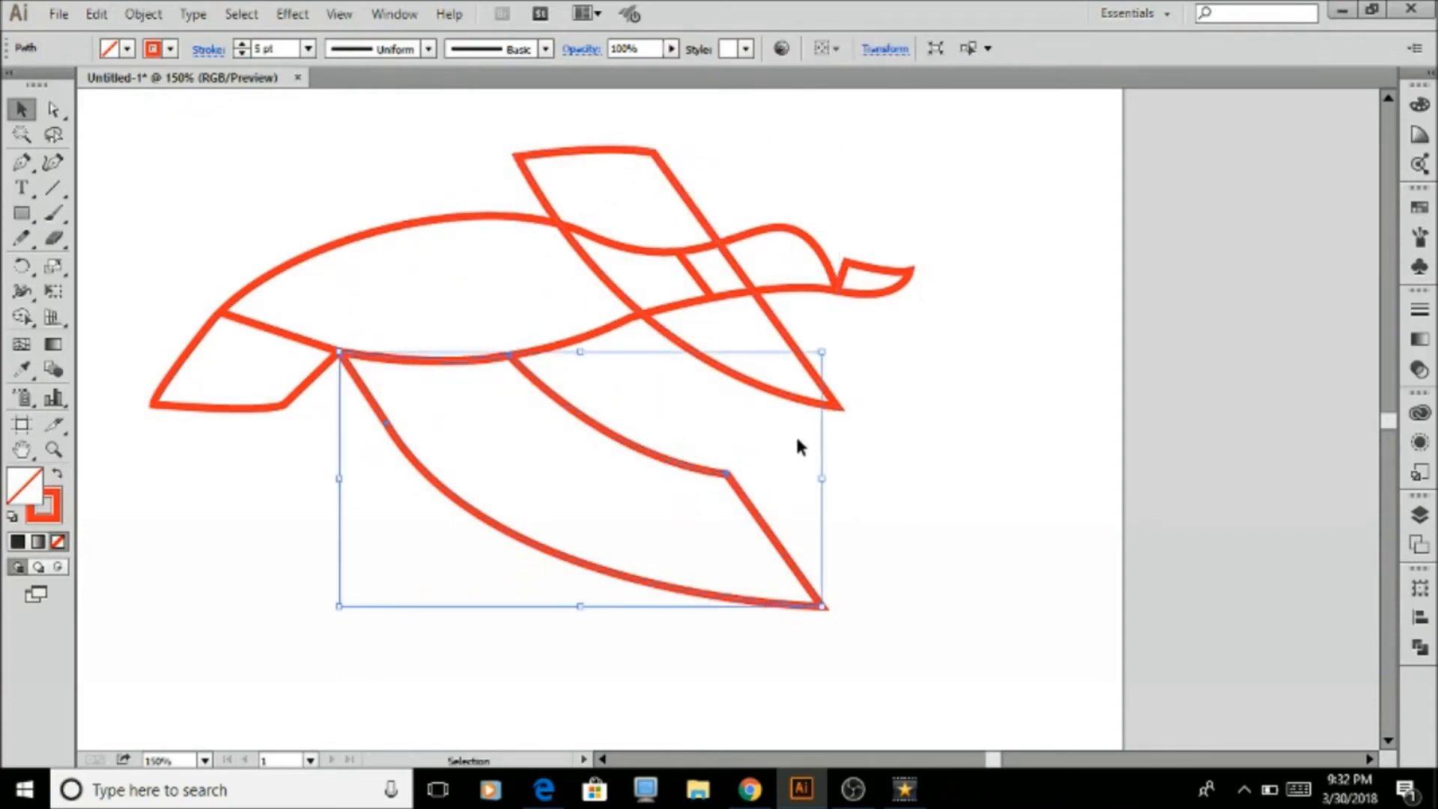
key(ctrl+z)
key(ctrl+z)
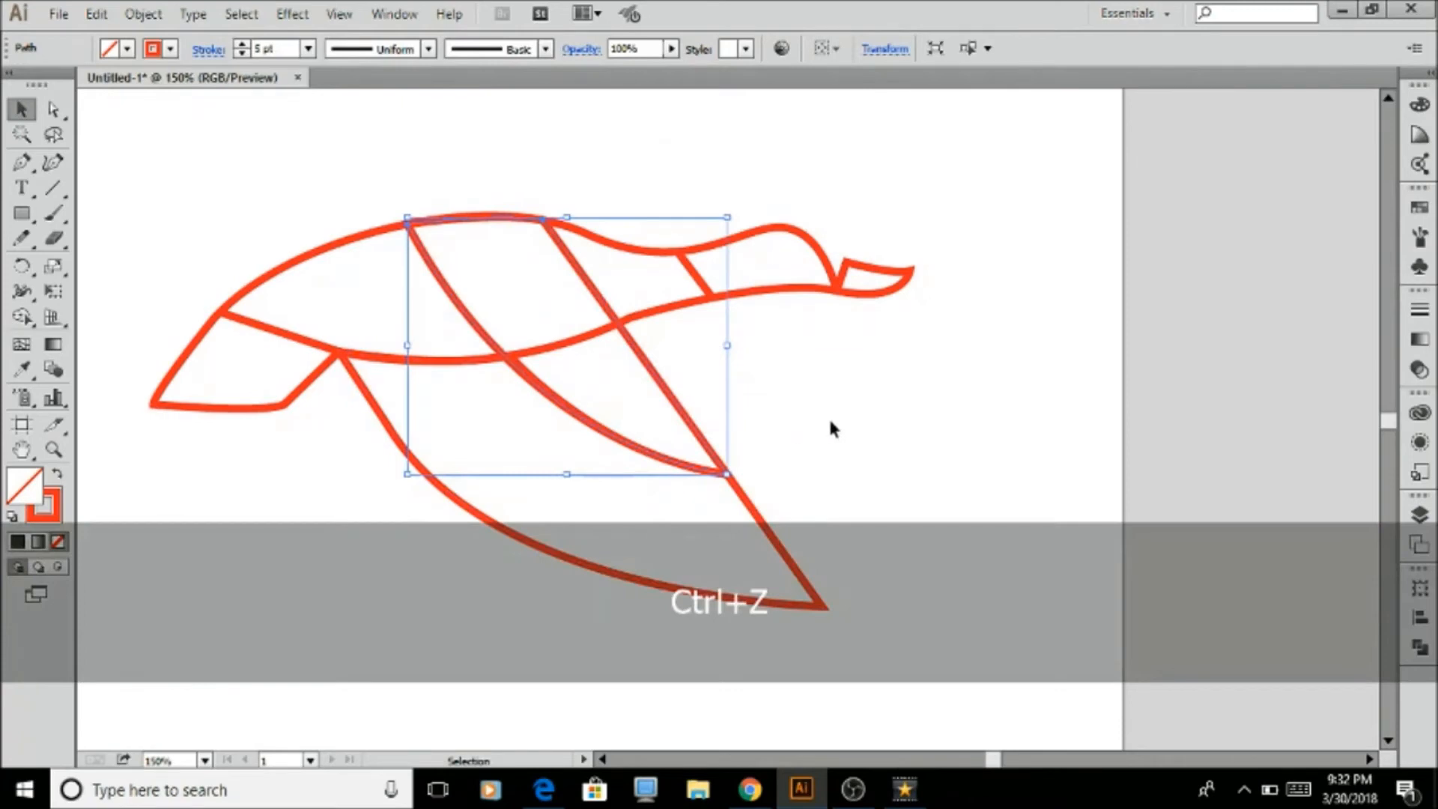
key(ctrl+z)
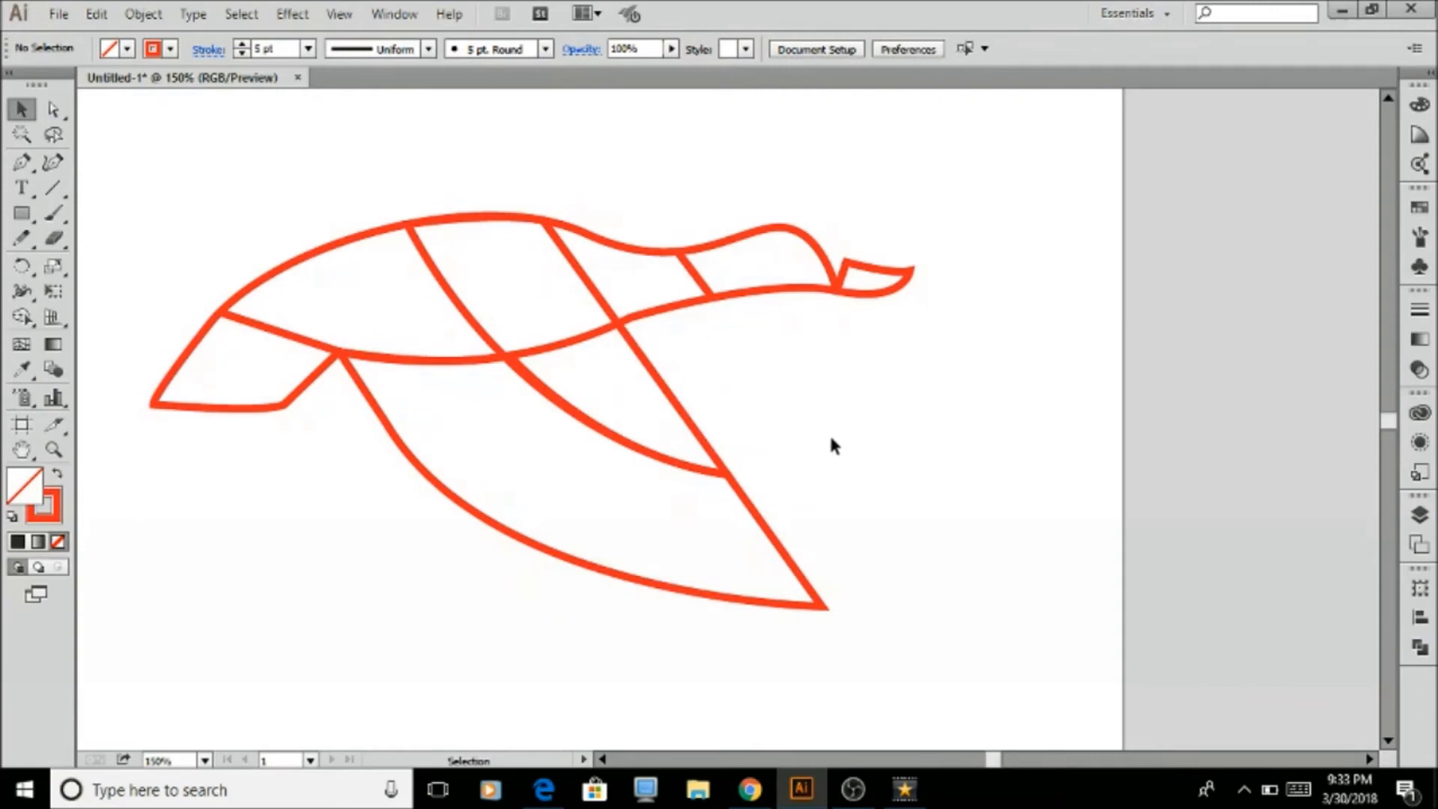
Select all the bird paths, remove their stroke, fill them with red, and deselect them
scroll(831, 438, down, 4)
scroll(773, 444, up, 3)
drag(552, 286, 1157, 515)
key(v)
key(ctrl+a)
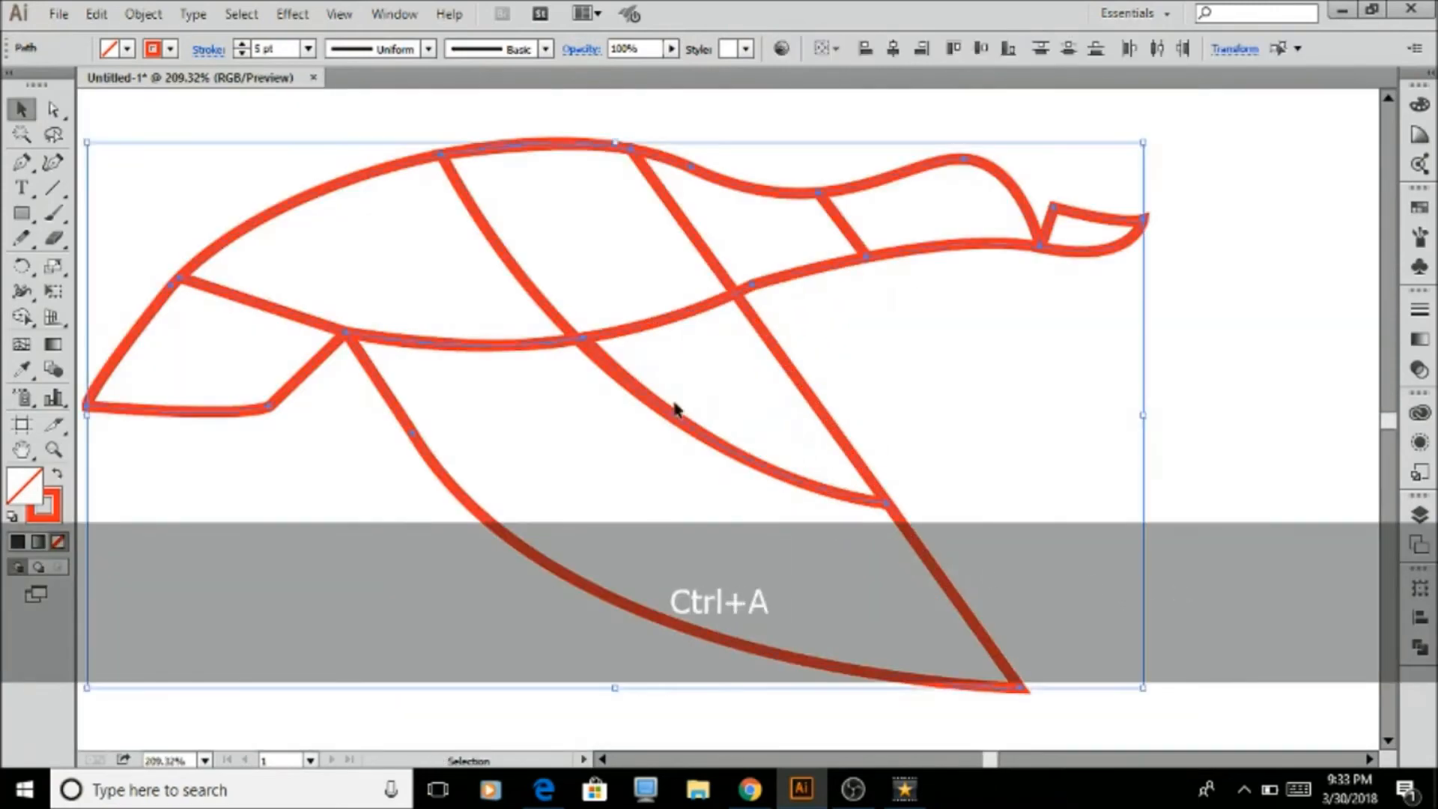
shift+click(241, 55)
click(127, 45)
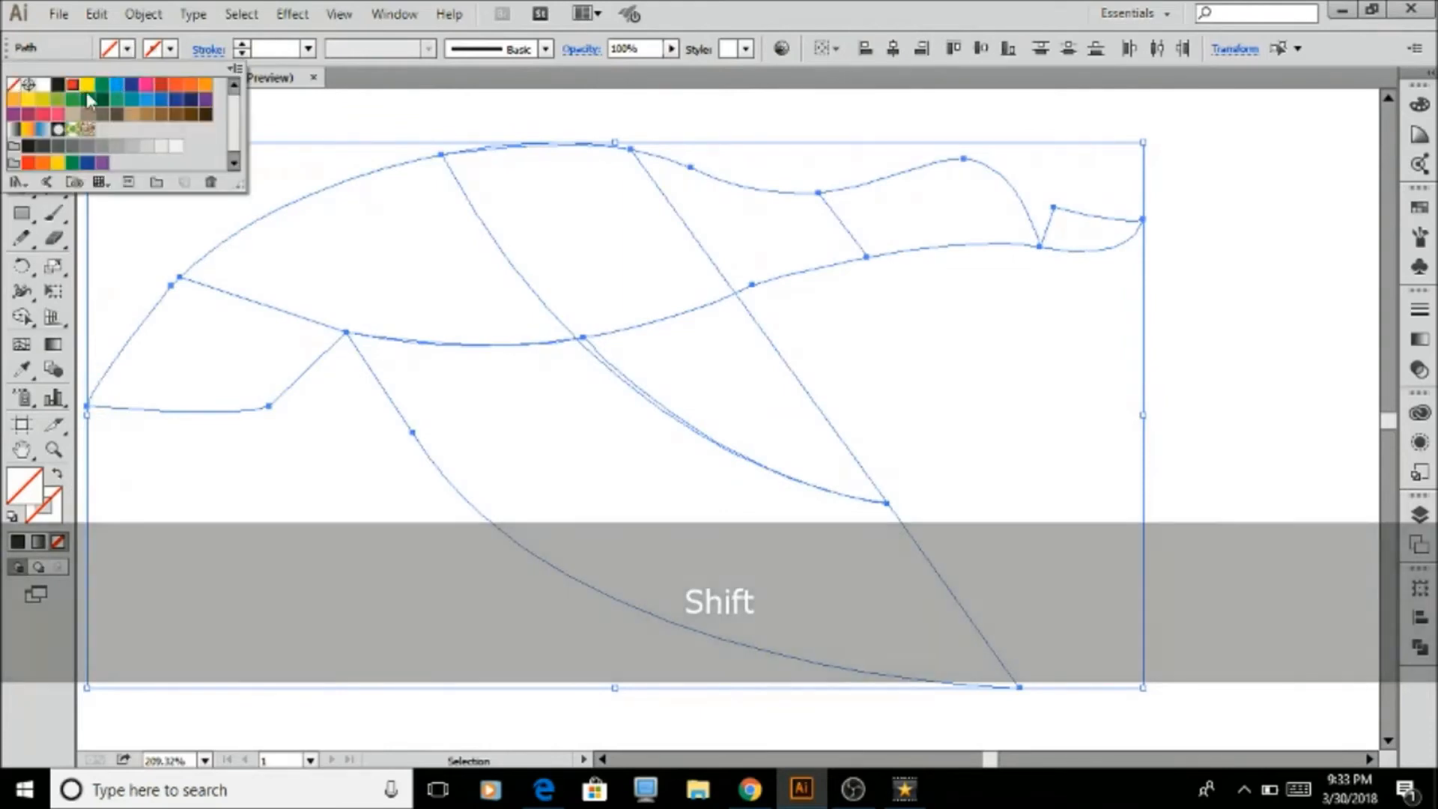
click(77, 86)
click(321, 133)
Move the large wing's anchor point between the belly edge and inner curve by about -2.09 pt horizontally and -2.44 pt vertically
scroll(337, 172, down, 3)
scroll(389, 217, up, 3)
click(432, 221)
scroll(431, 222, up, 1)
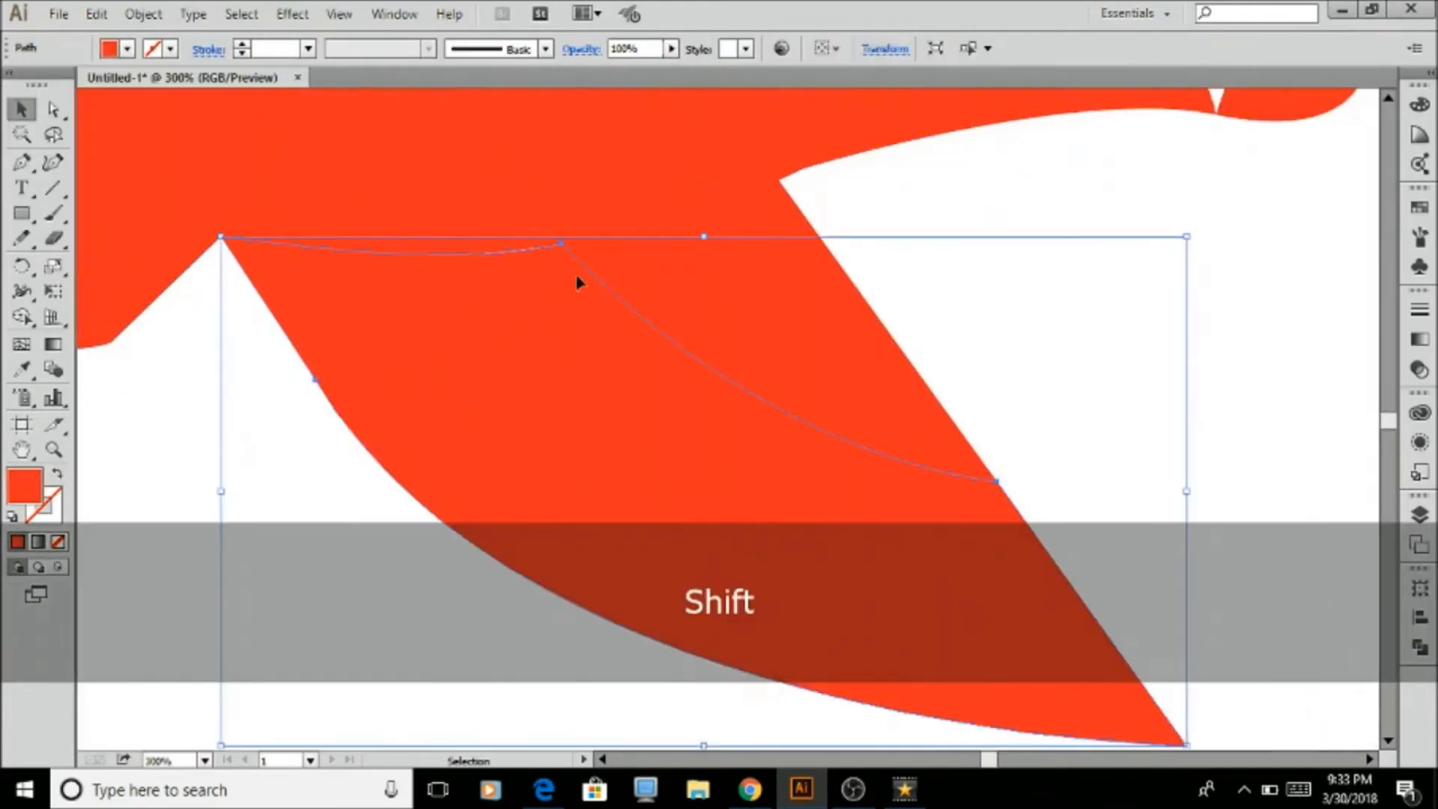
key(a)
click(561, 243)
drag(561, 243, 554, 237)
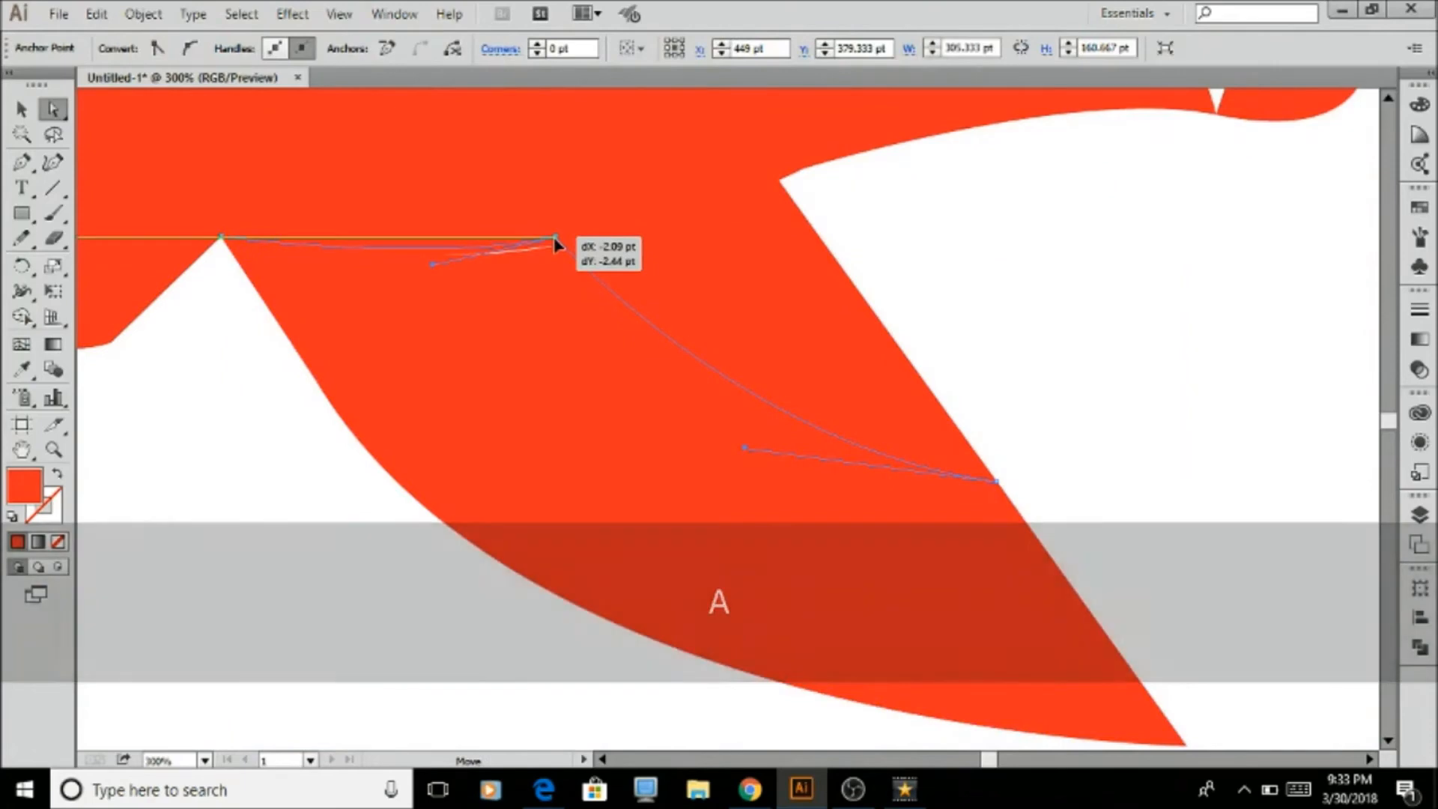
key(ctrl+shift+a)
Move the beak's upper rear corner closer to the head to narrow the gap, and deselect the beak
drag(792, 545, 1143, 371)
click(974, 345)
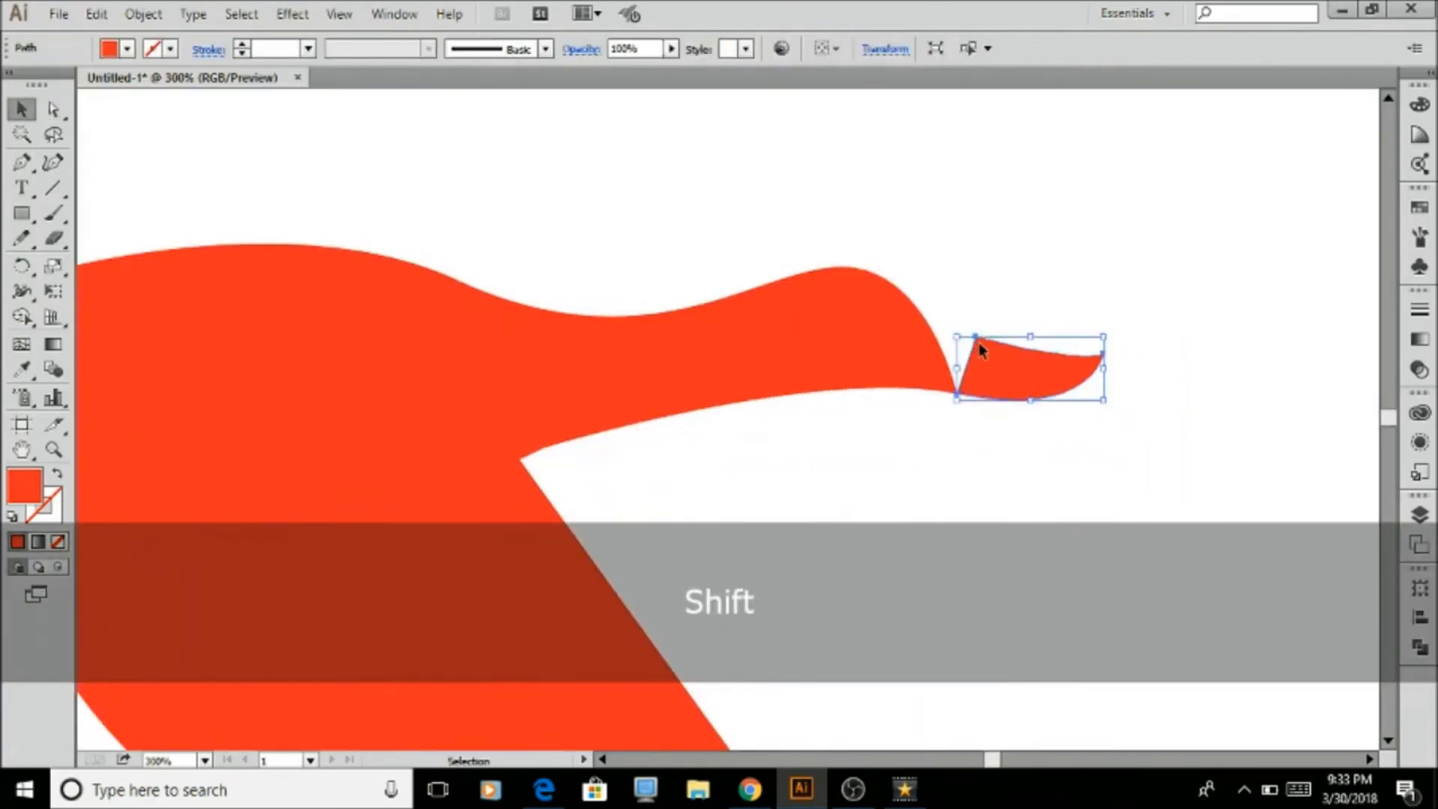
scroll(982, 353, up, 3)
key(a)
drag(976, 330, 937, 326)
key(ctrl+shift+a)
scroll(1031, 305, down, 6)
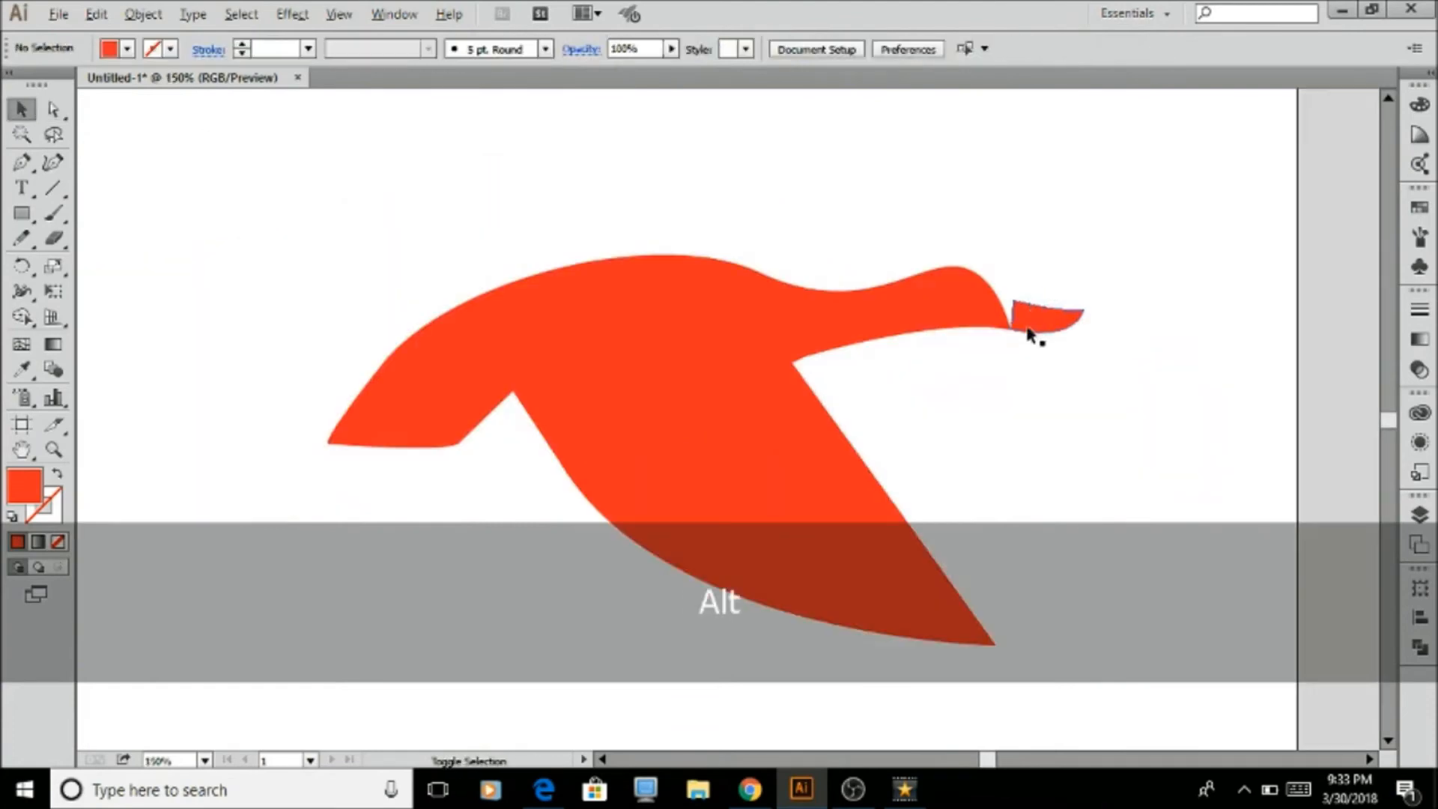
Fill the large wing with a linear gradient and replace its dark end stop with a red one at 100%
scroll(953, 391, up, 2)
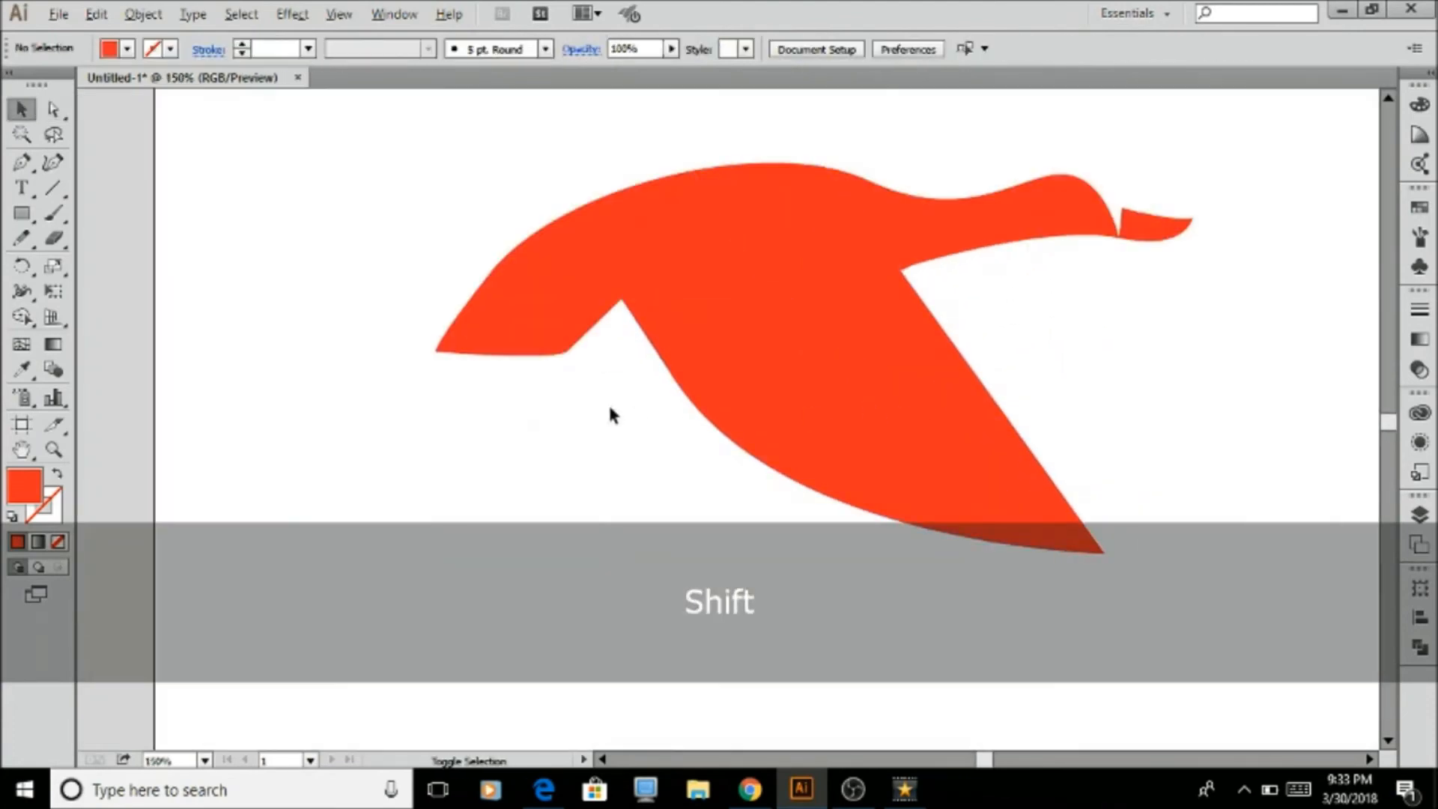
scroll(541, 352, up, 1)
scroll(584, 418, down, 2)
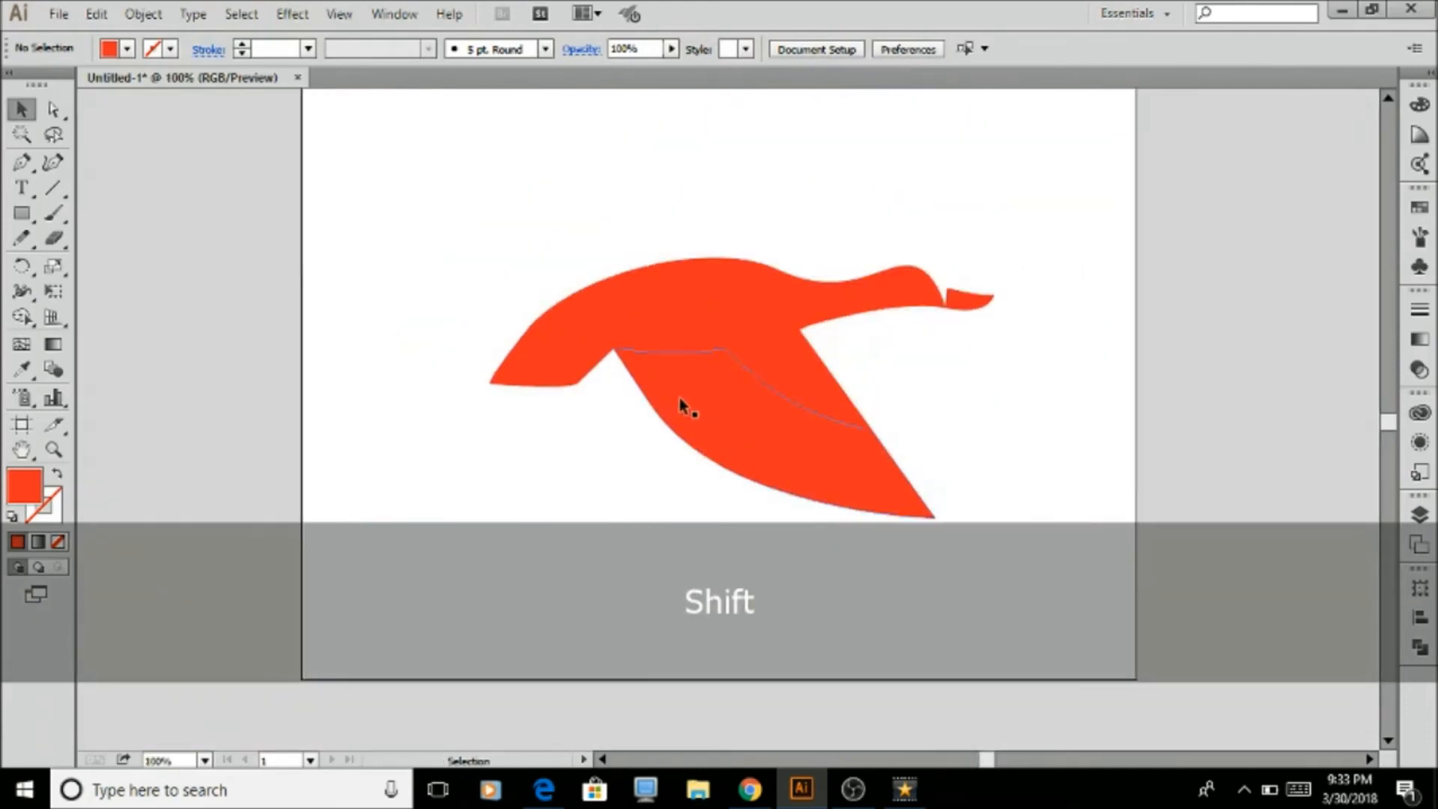
scroll(792, 463, up, 1)
shift+click(792, 463)
click(1420, 342)
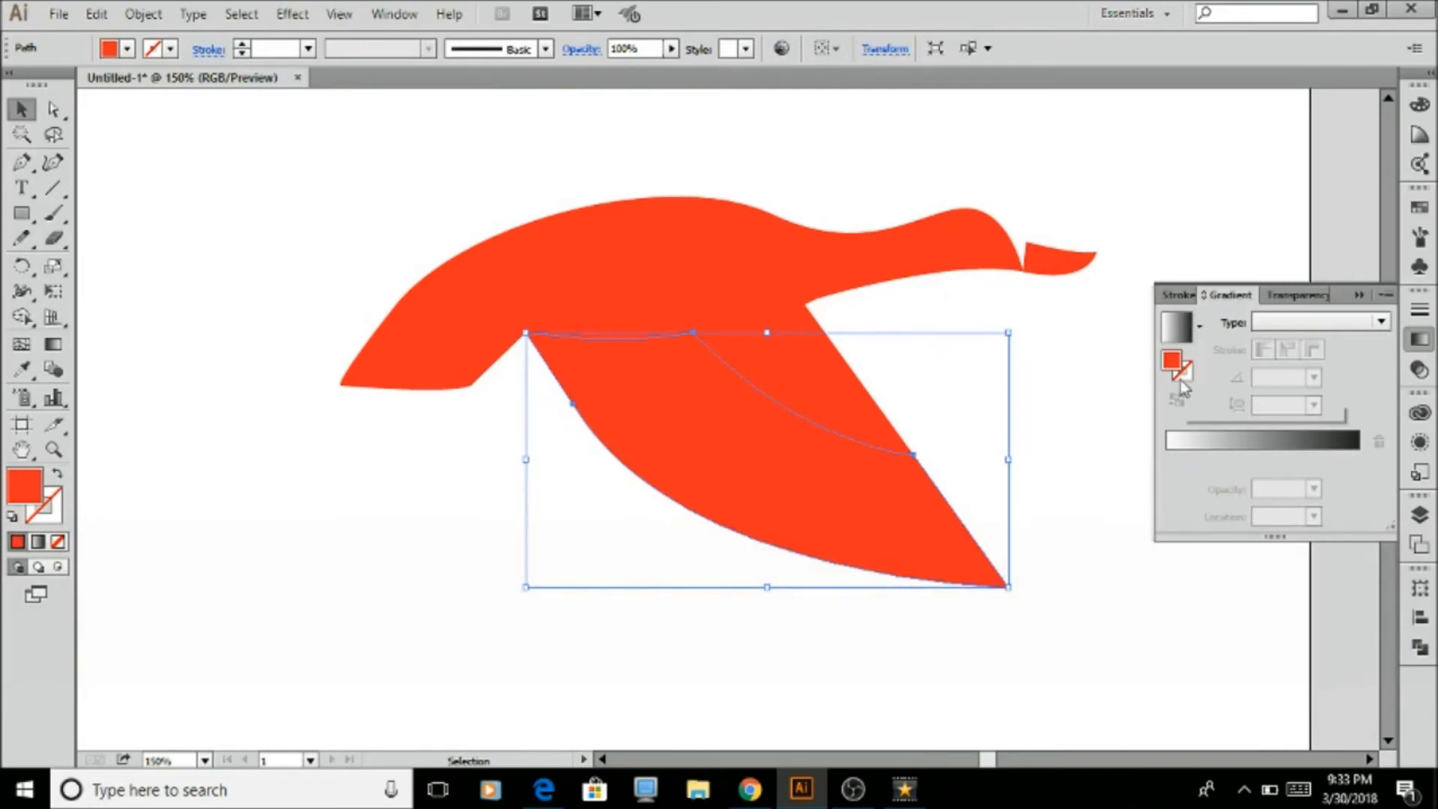
click(1170, 448)
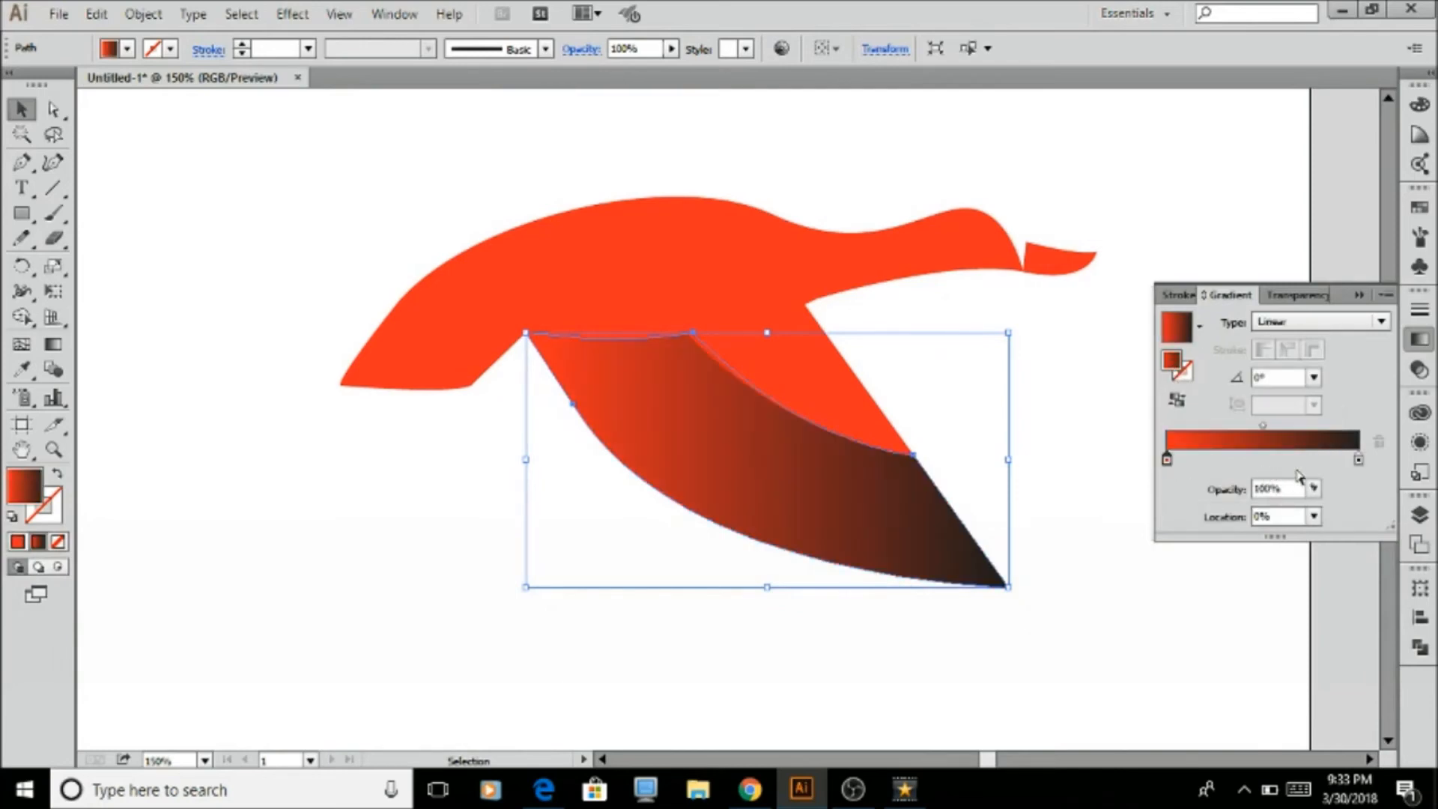
click(1276, 460)
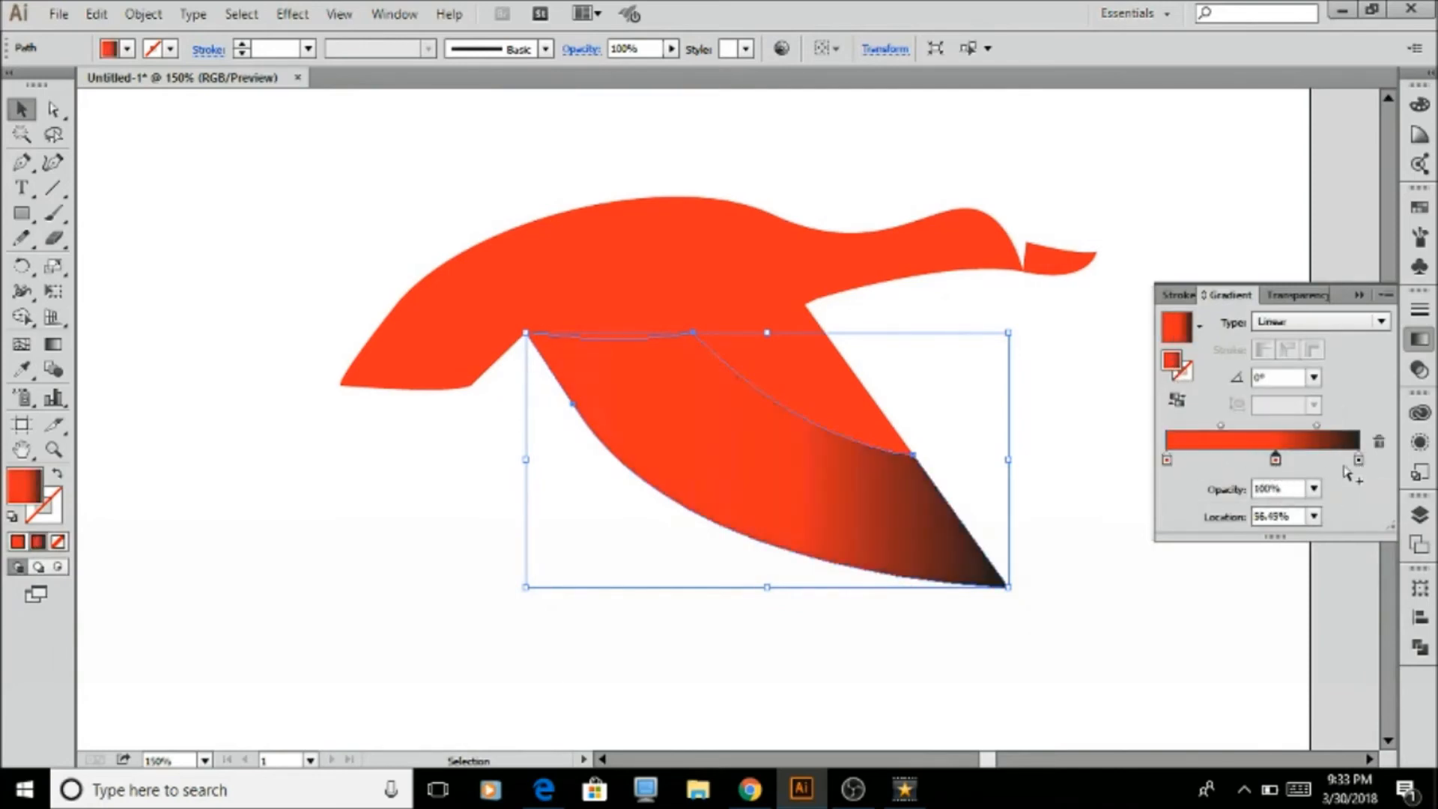
click(1275, 459)
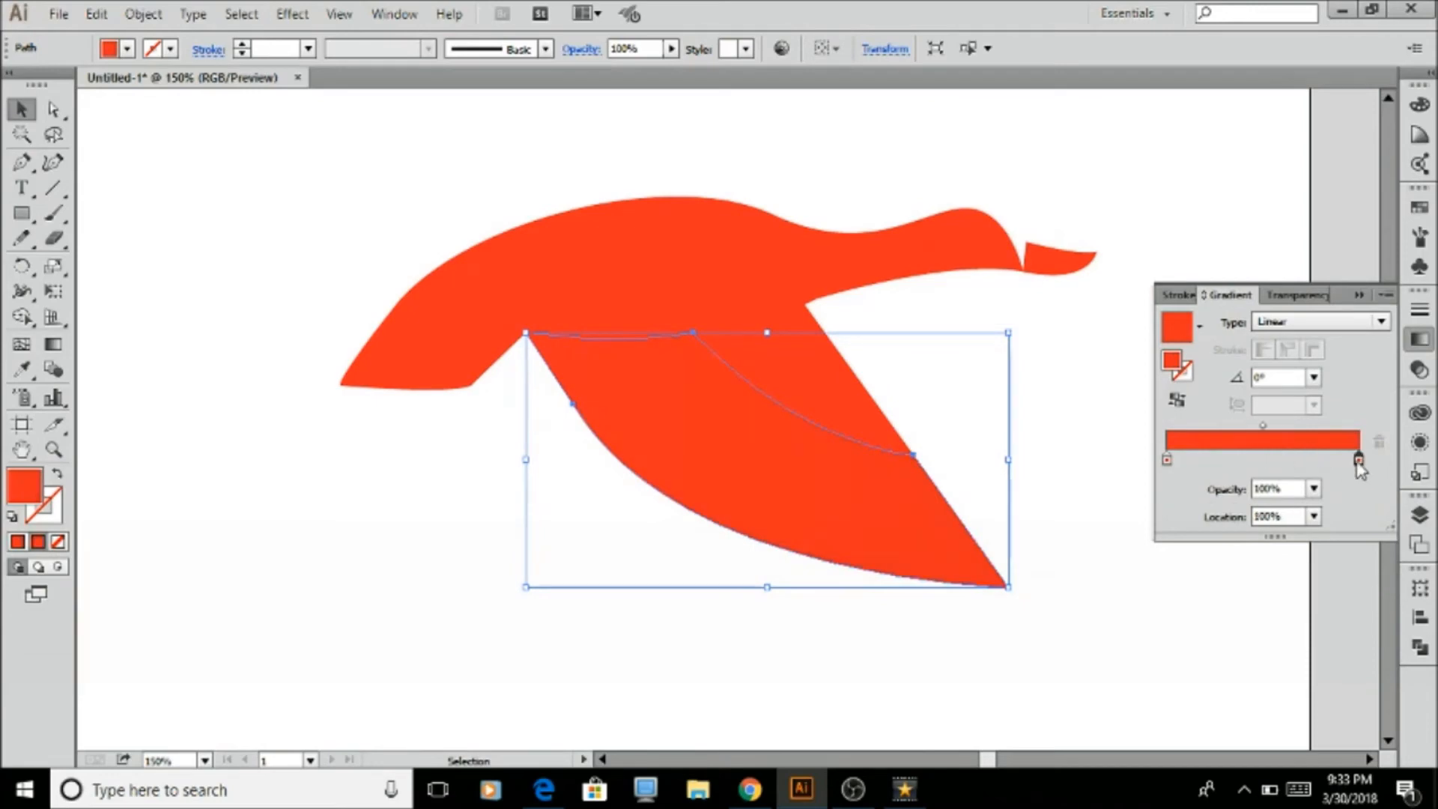
Change the wing gradient's end stop to orange and deselect the wing
double_click(1358, 459)
drag(1266, 539, 1303, 558)
drag(1200, 579, 1242, 581)
click(1114, 399)
click(935, 395)
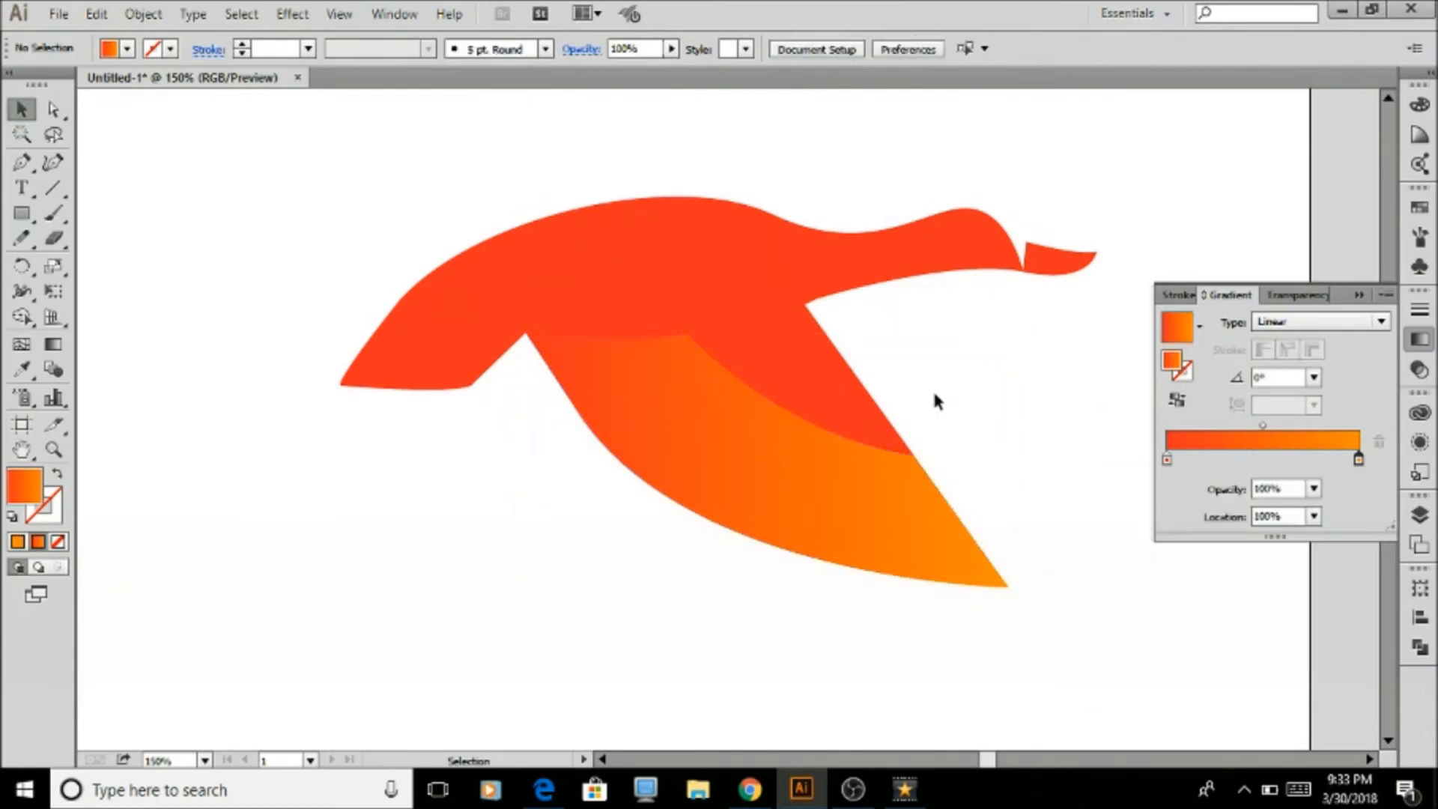
Apply the large wing's red-to-orange gradient to all the bird's sections and deselect them
click(949, 221)
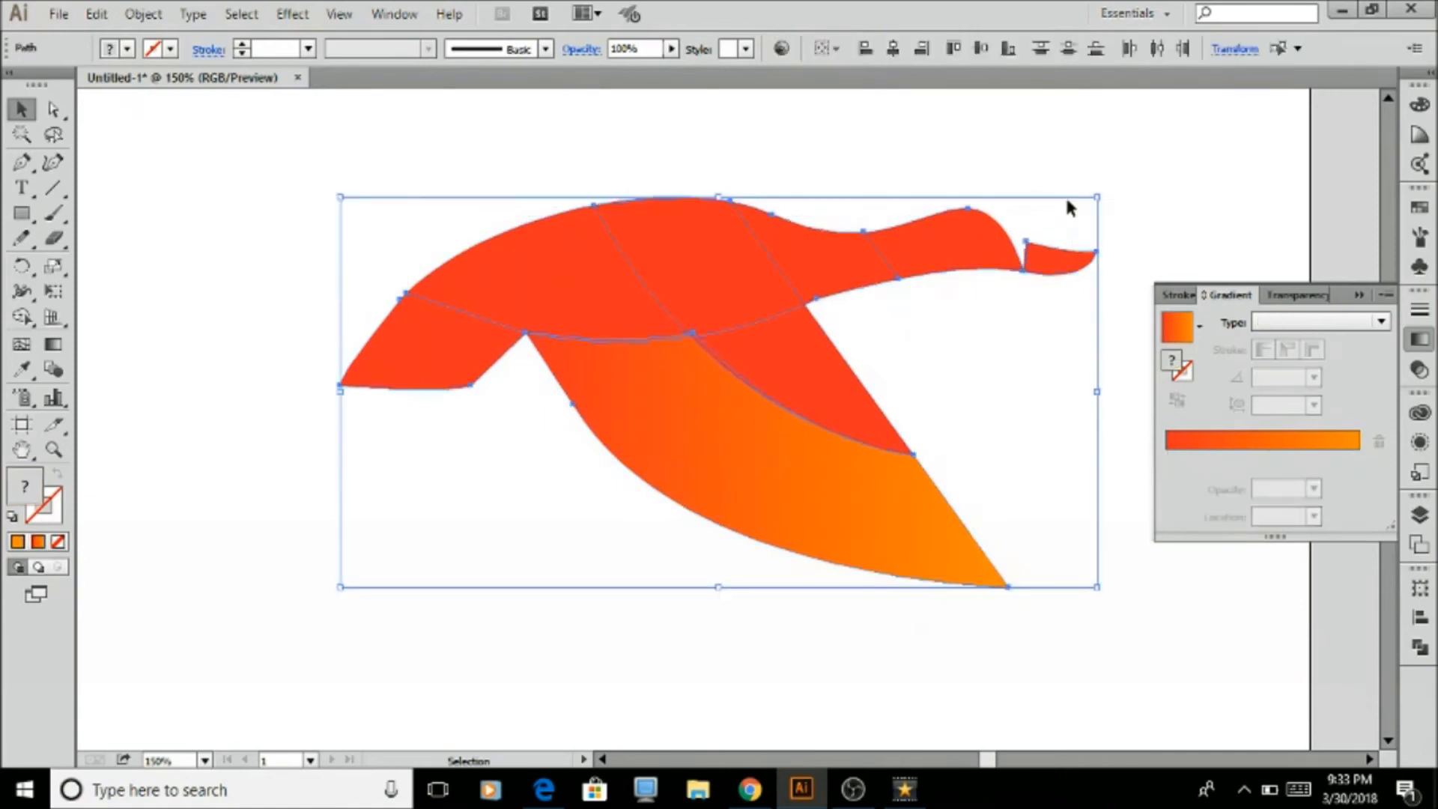
click(927, 355)
key(v)
click(845, 427)
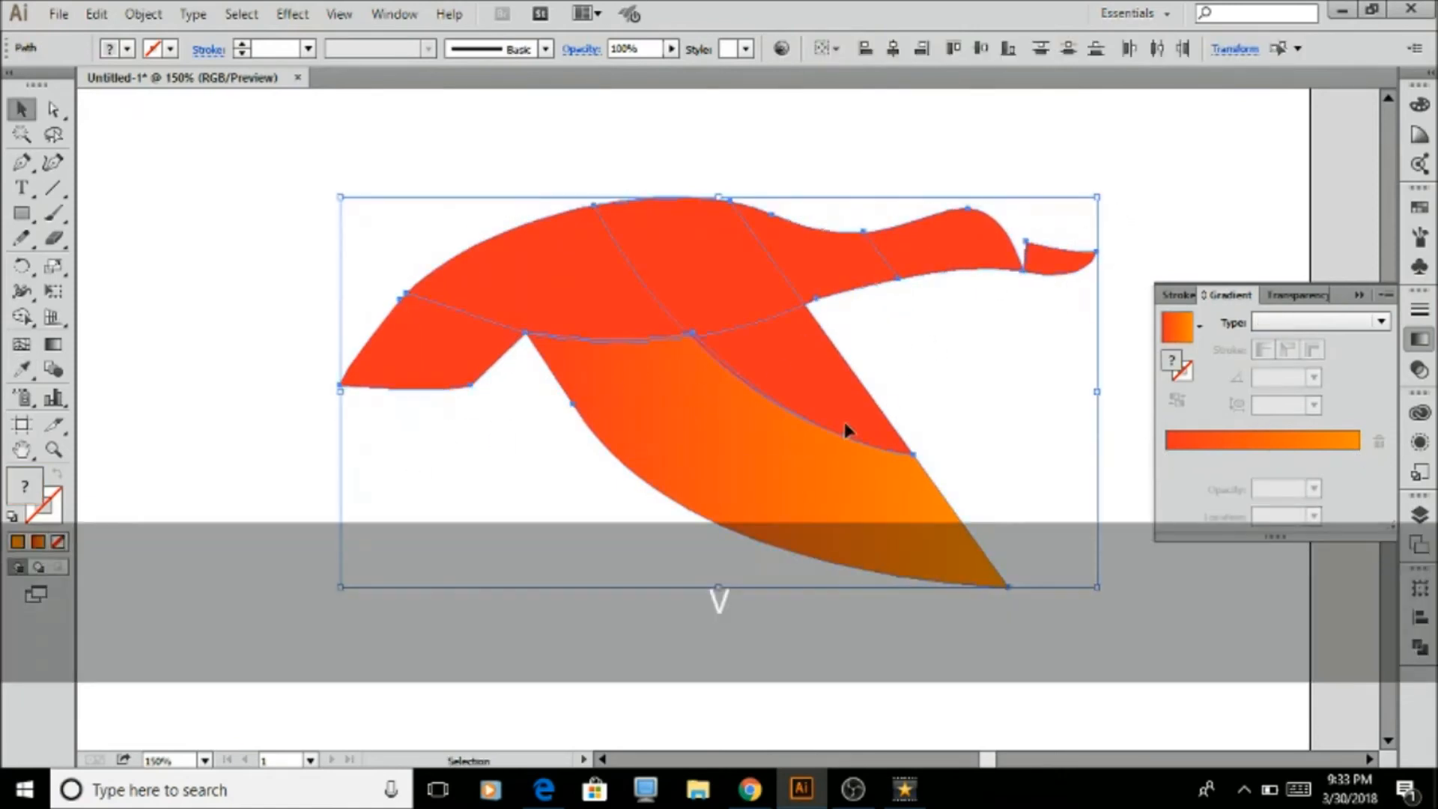
click(862, 421)
key(v)
click(955, 435)
key(ctrl+z)
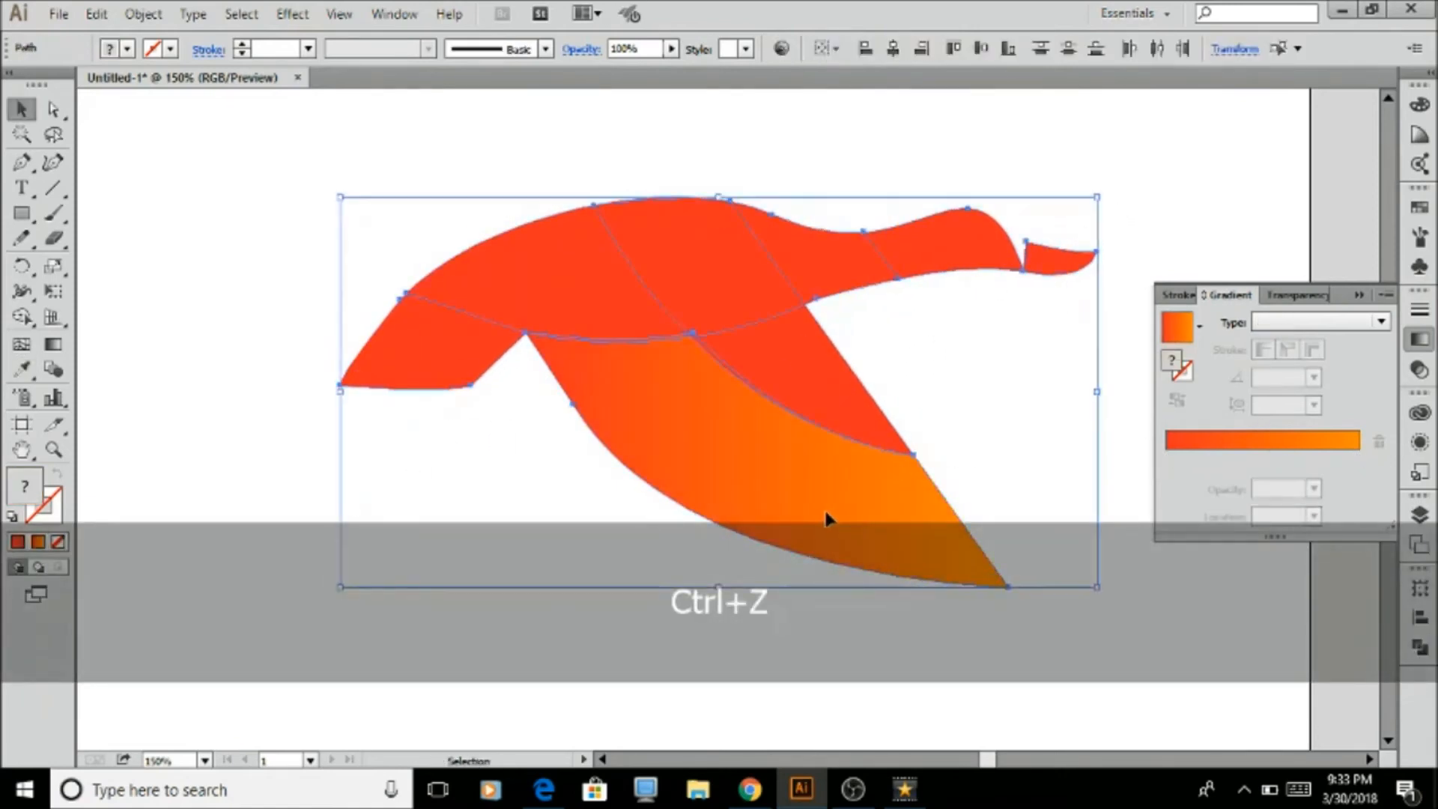
key(i)
click(866, 511)
key(v)
click(937, 488)
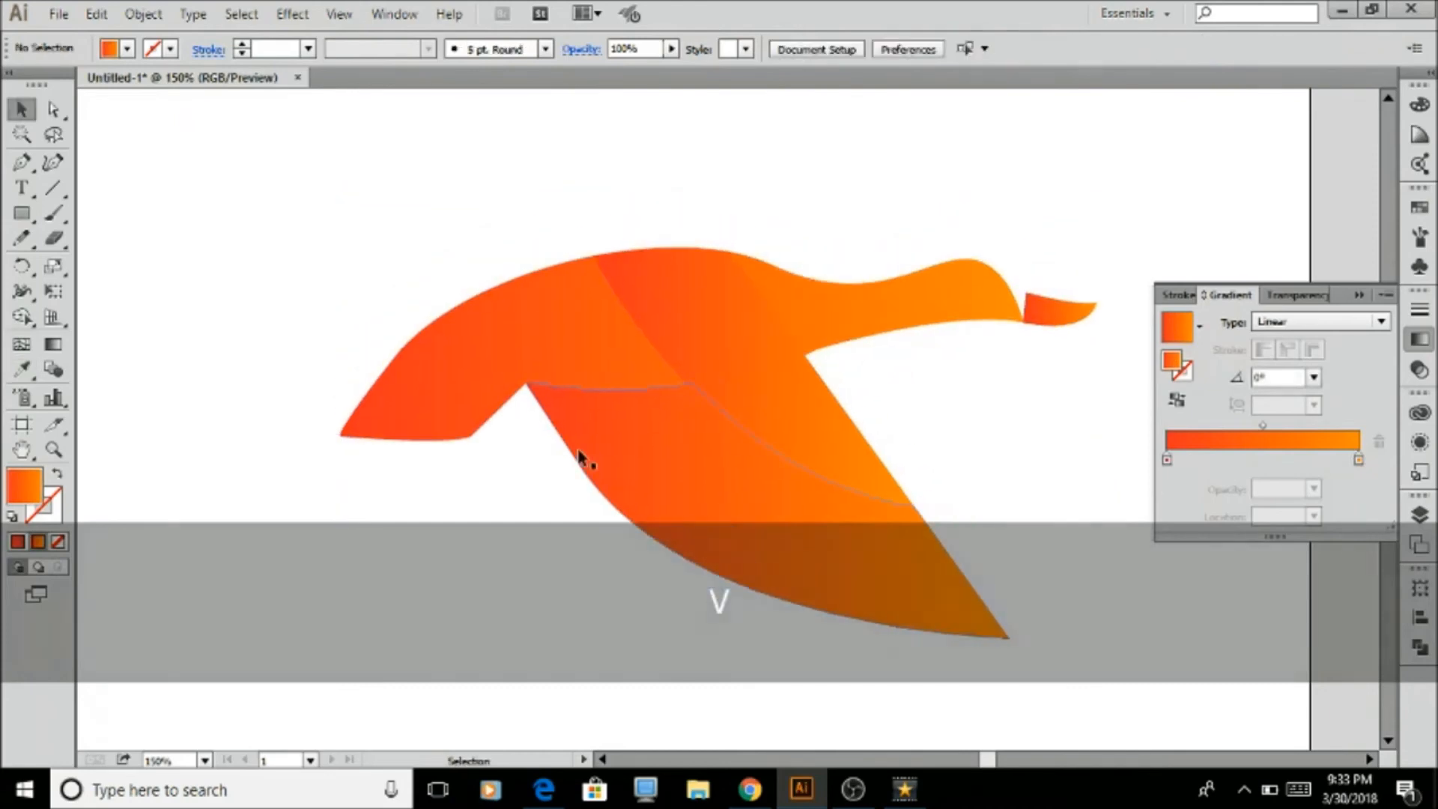
Try moving the body shape away from the wings and divider lines, and undo the move
scroll(475, 439, up, 4)
click(461, 454)
key(a)
drag(475, 456, 423, 466)
scroll(466, 457, down, 3)
key(v)
click(493, 491)
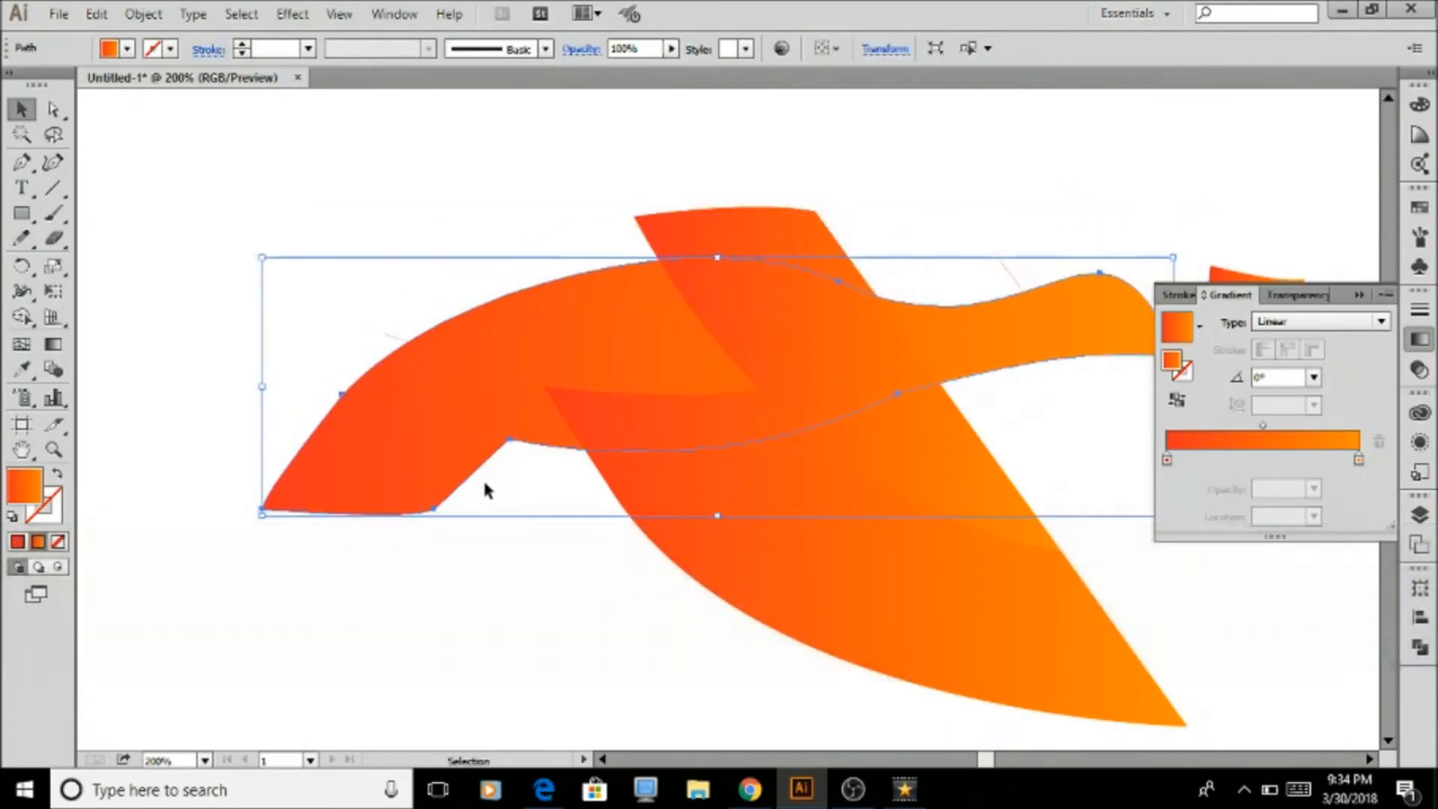
key(ctrl+z)
Divide the body along the tail line with Pathfinder, ungroup the pieces, and deselect them
scroll(490, 377, up, 2)
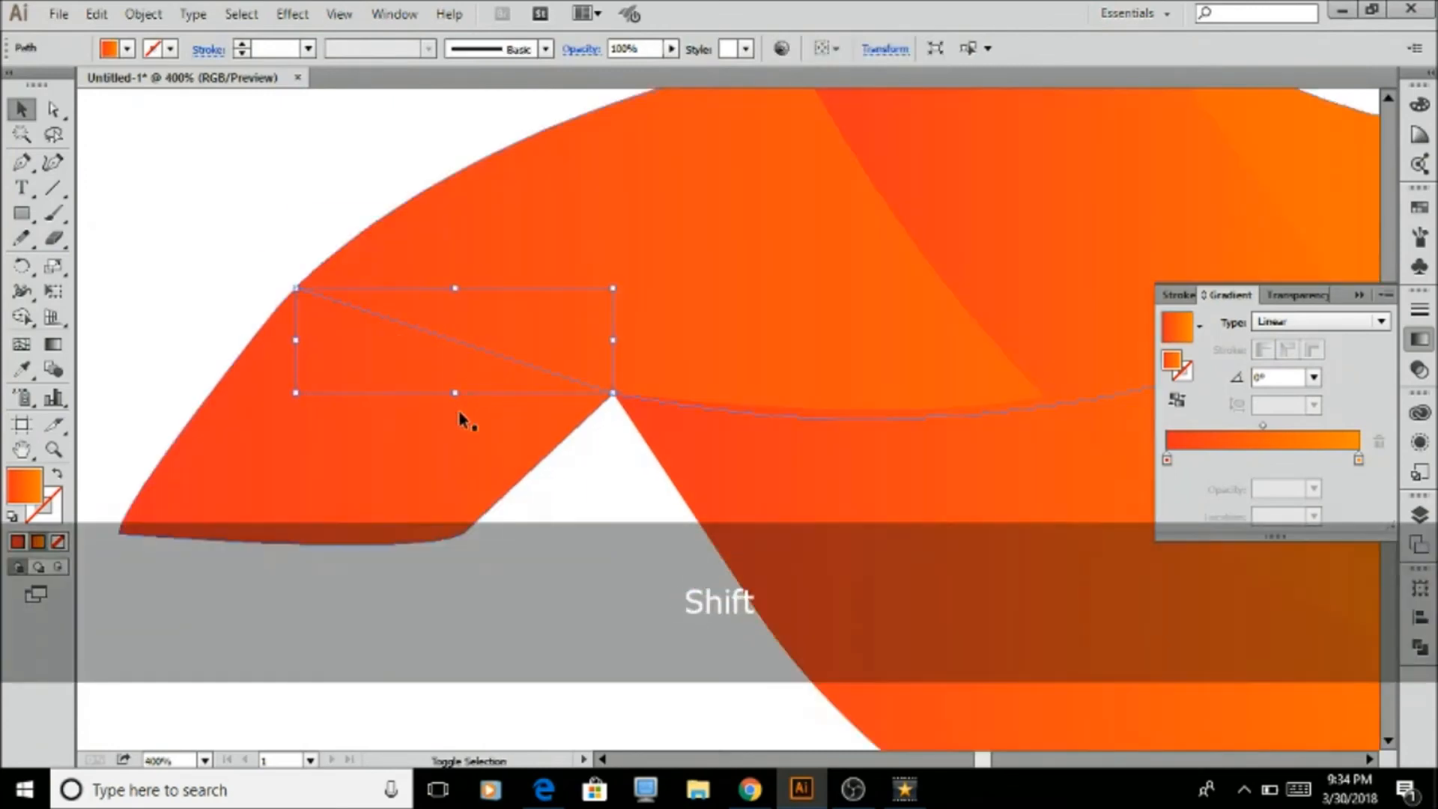
shift+click(802, 479)
click(1418, 648)
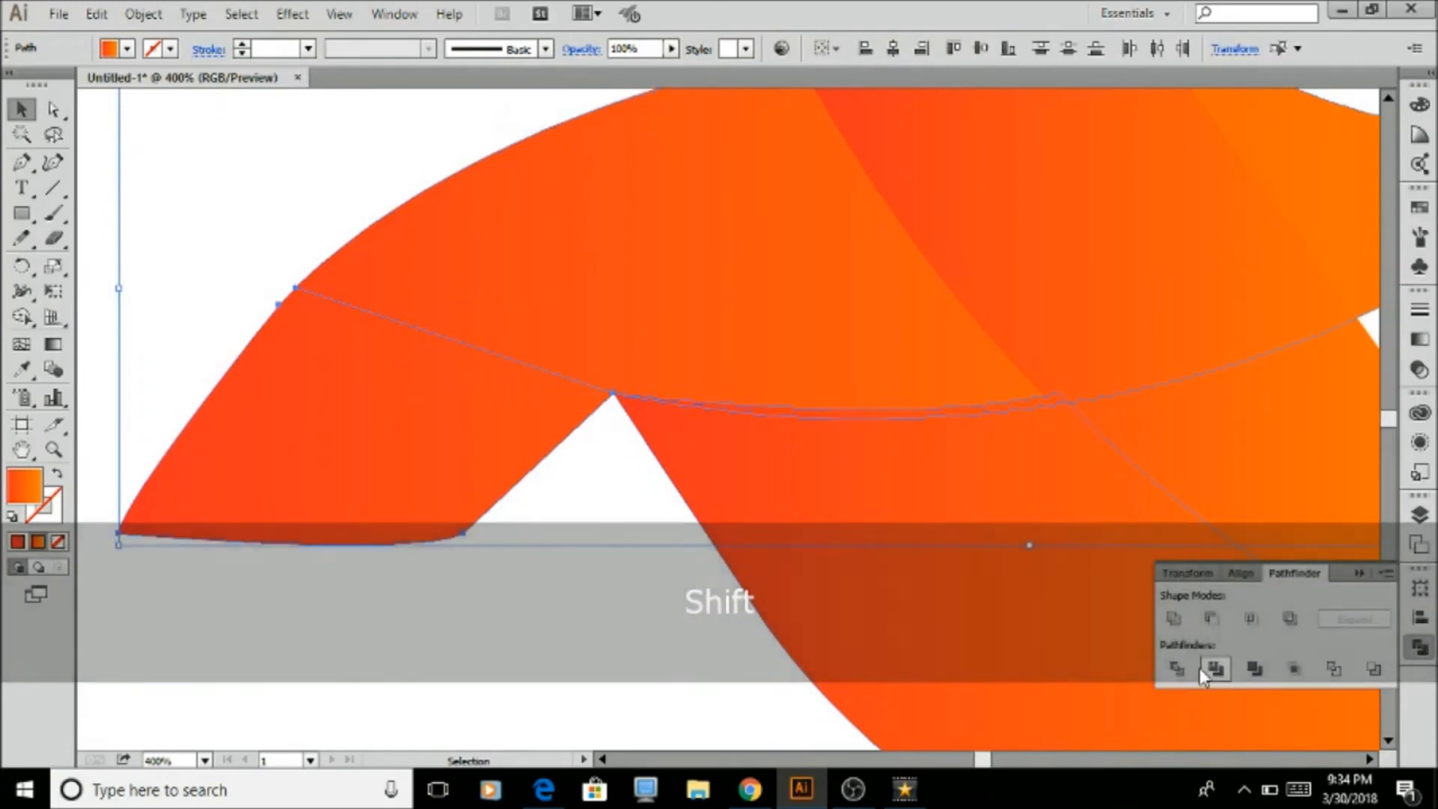
click(1216, 667)
key(ctrl+z)
right_click(763, 388)
click(822, 520)
click(597, 519)
scroll(597, 520, down, 3)
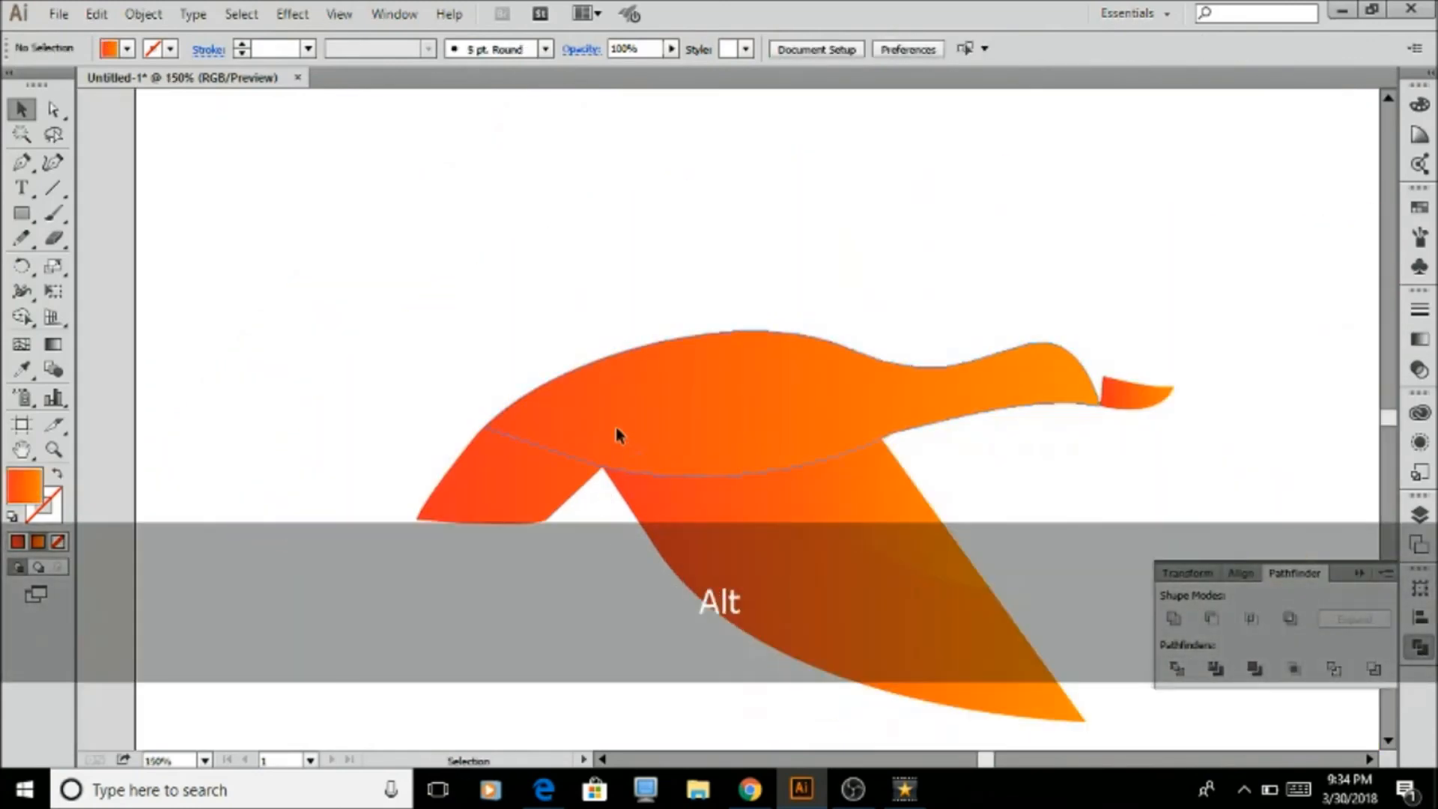
Send the body section to the back behind the wing sections, undoing the accidental move that follows
ctrl+click(677, 391)
key(ctrl+shift+bracketleft)
click(581, 615)
drag(701, 450, 677, 402)
key(ctrl+z)
Try to divide the head from the body along the neck line and ungroup the result
click(966, 410)
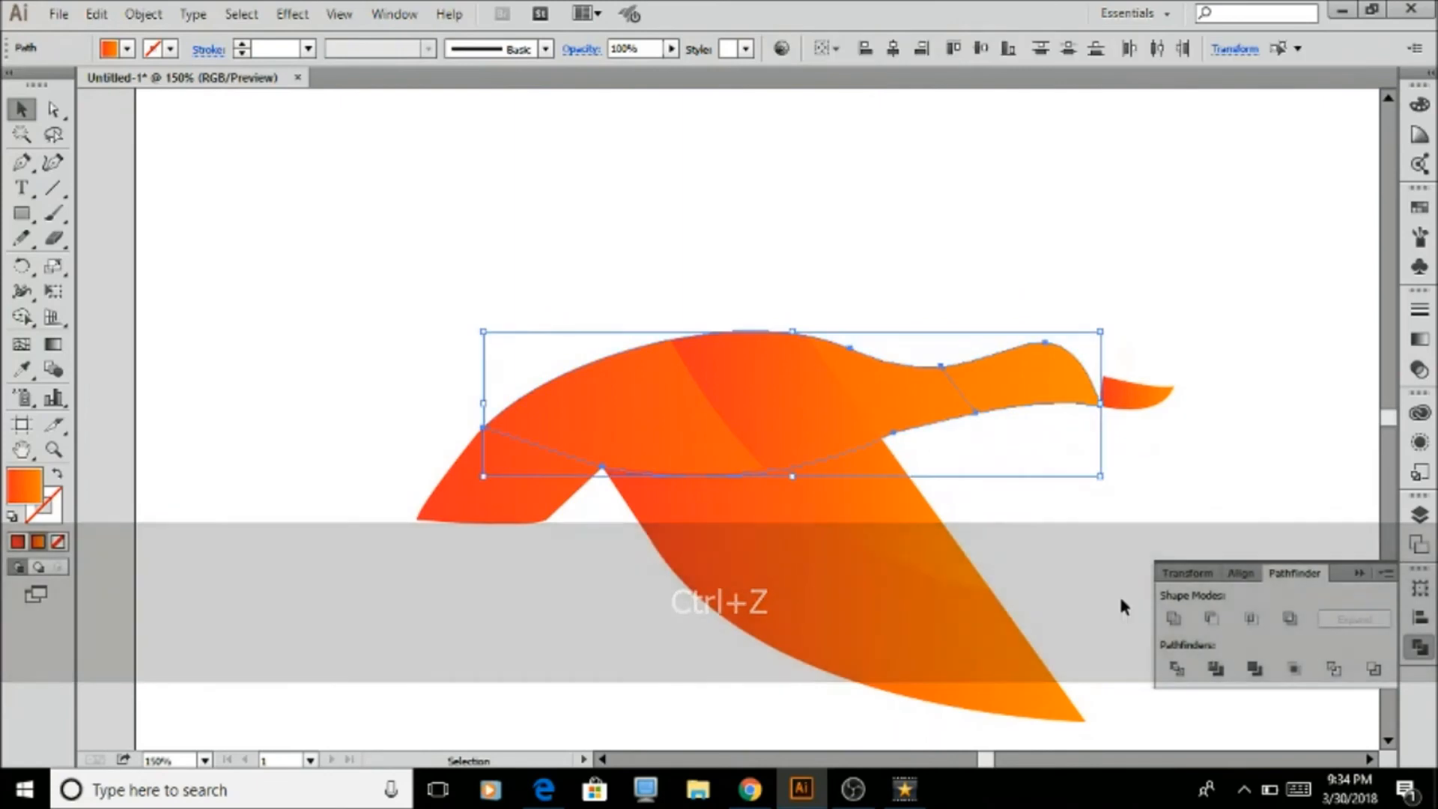
right_click(987, 373)
click(955, 507)
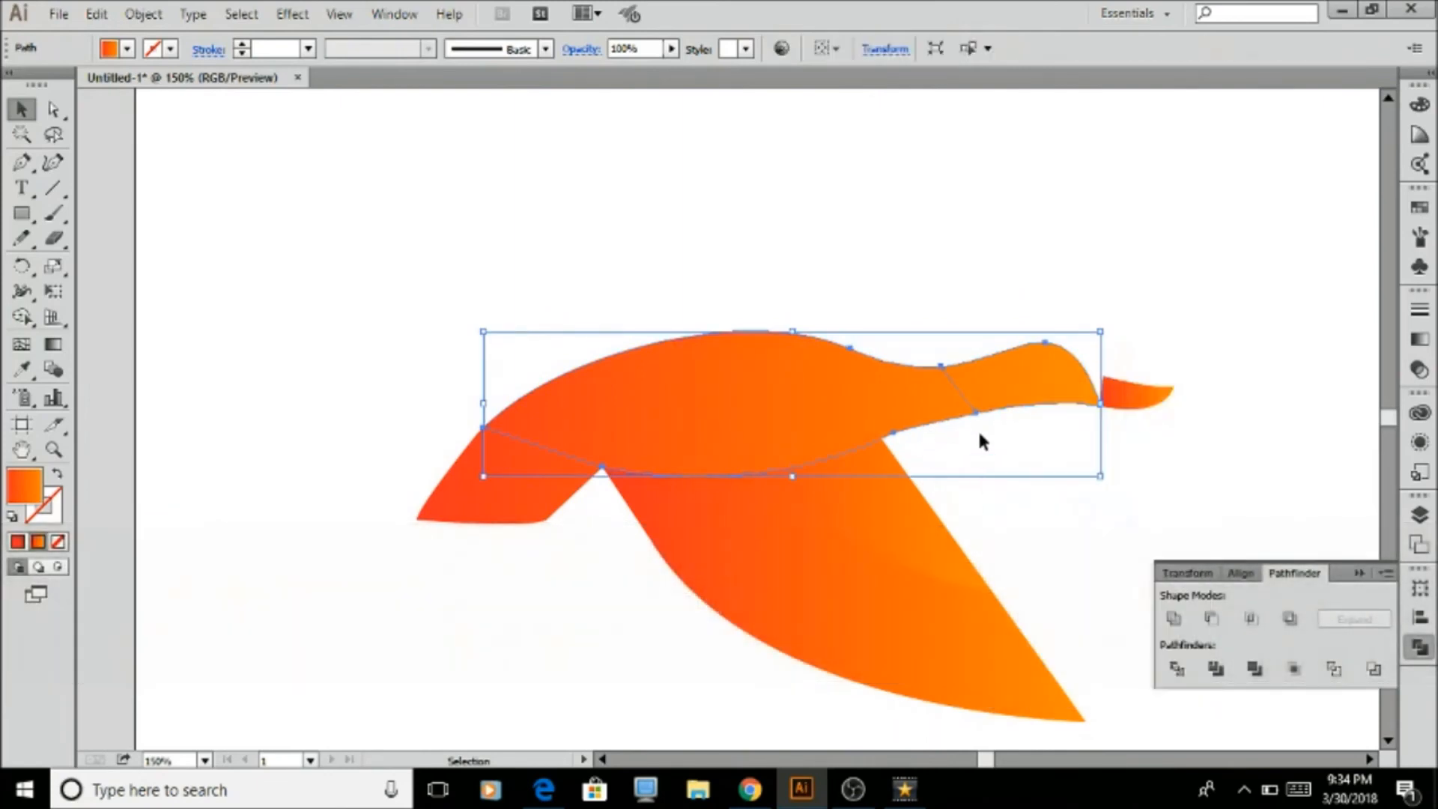
scroll(982, 405, up, 4)
click(965, 459)
key(ctrl+z)
right_click(986, 372)
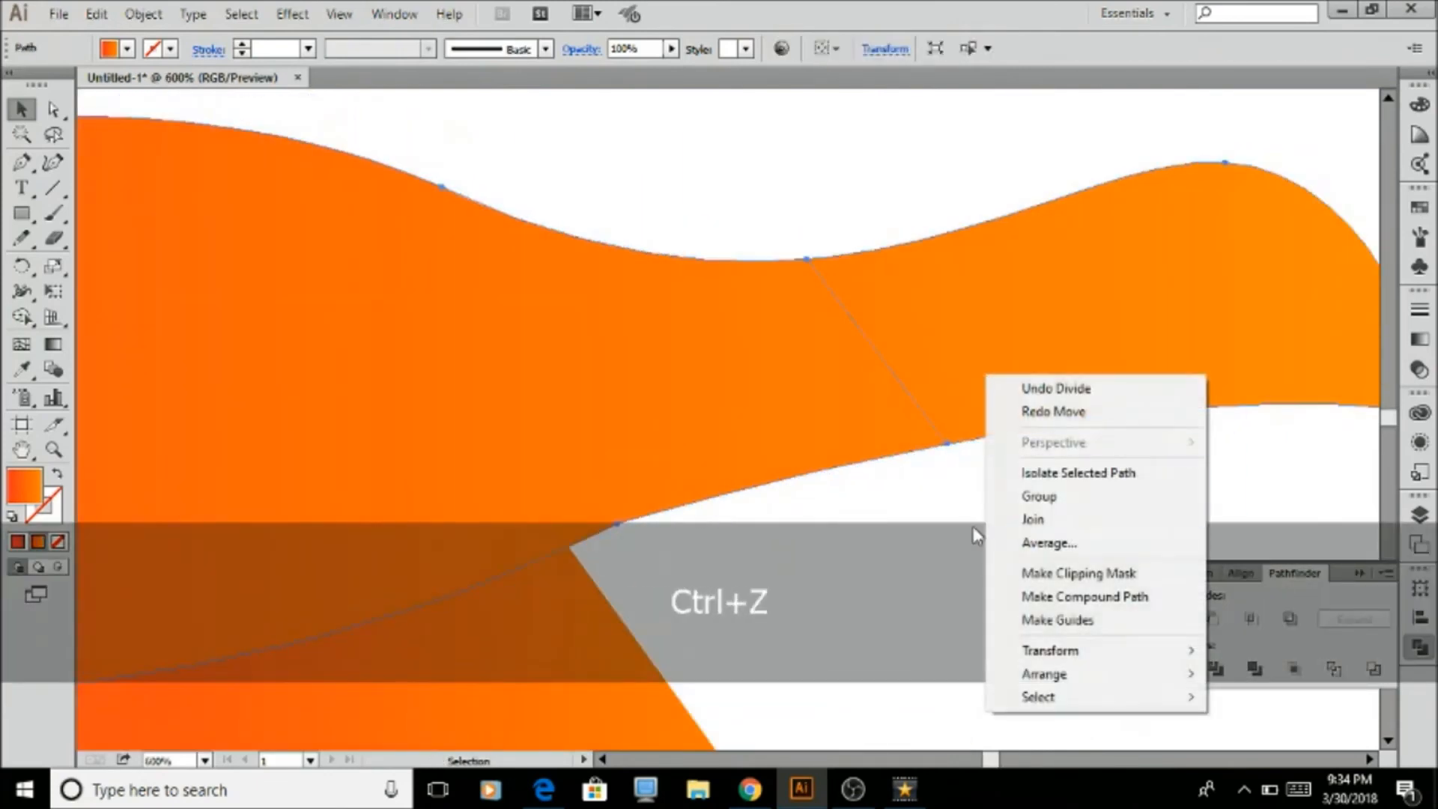
click(926, 442)
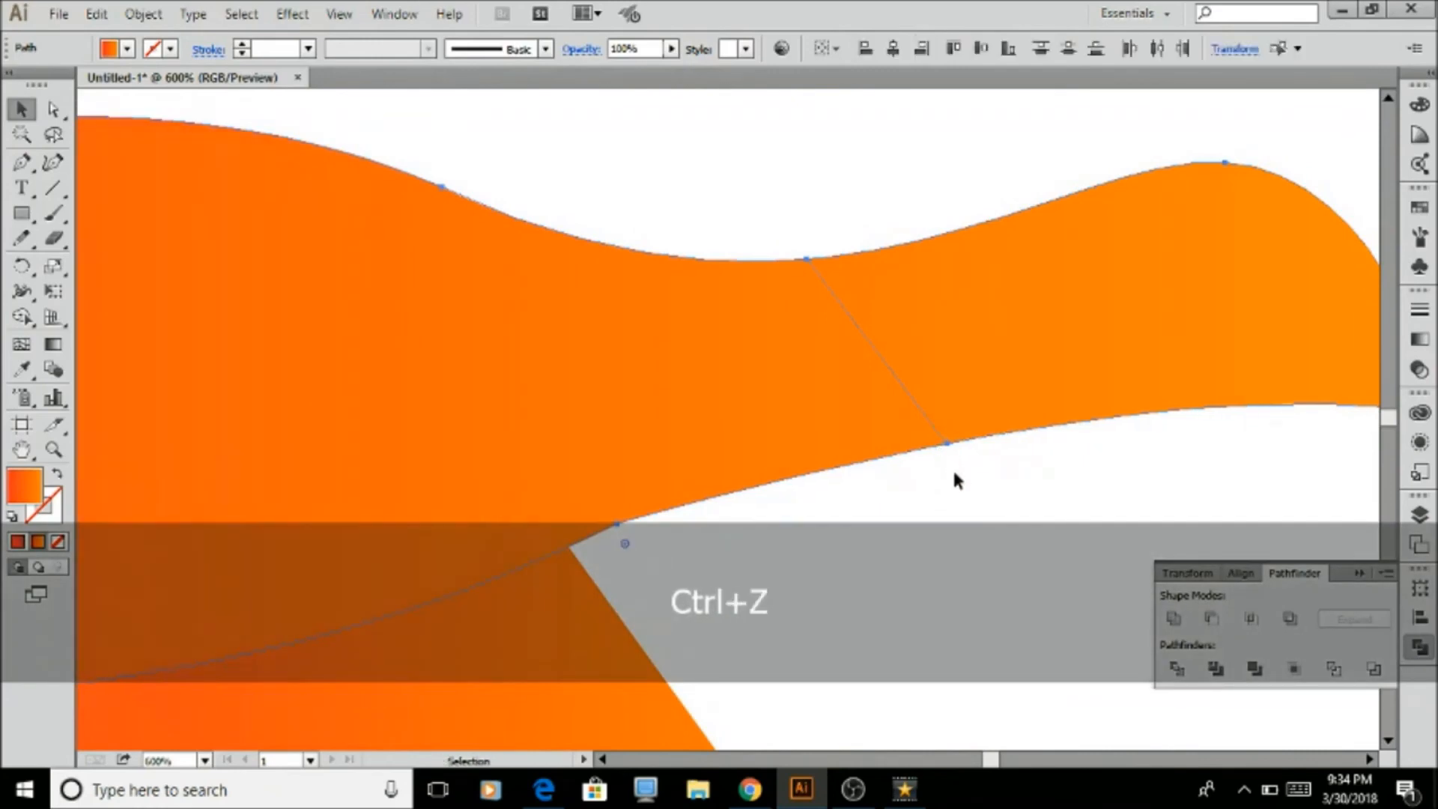
Lengthen the neck line past both neck edges, divide the body along it, and ungroup the pieces
click(946, 443)
drag(949, 448, 970, 486)
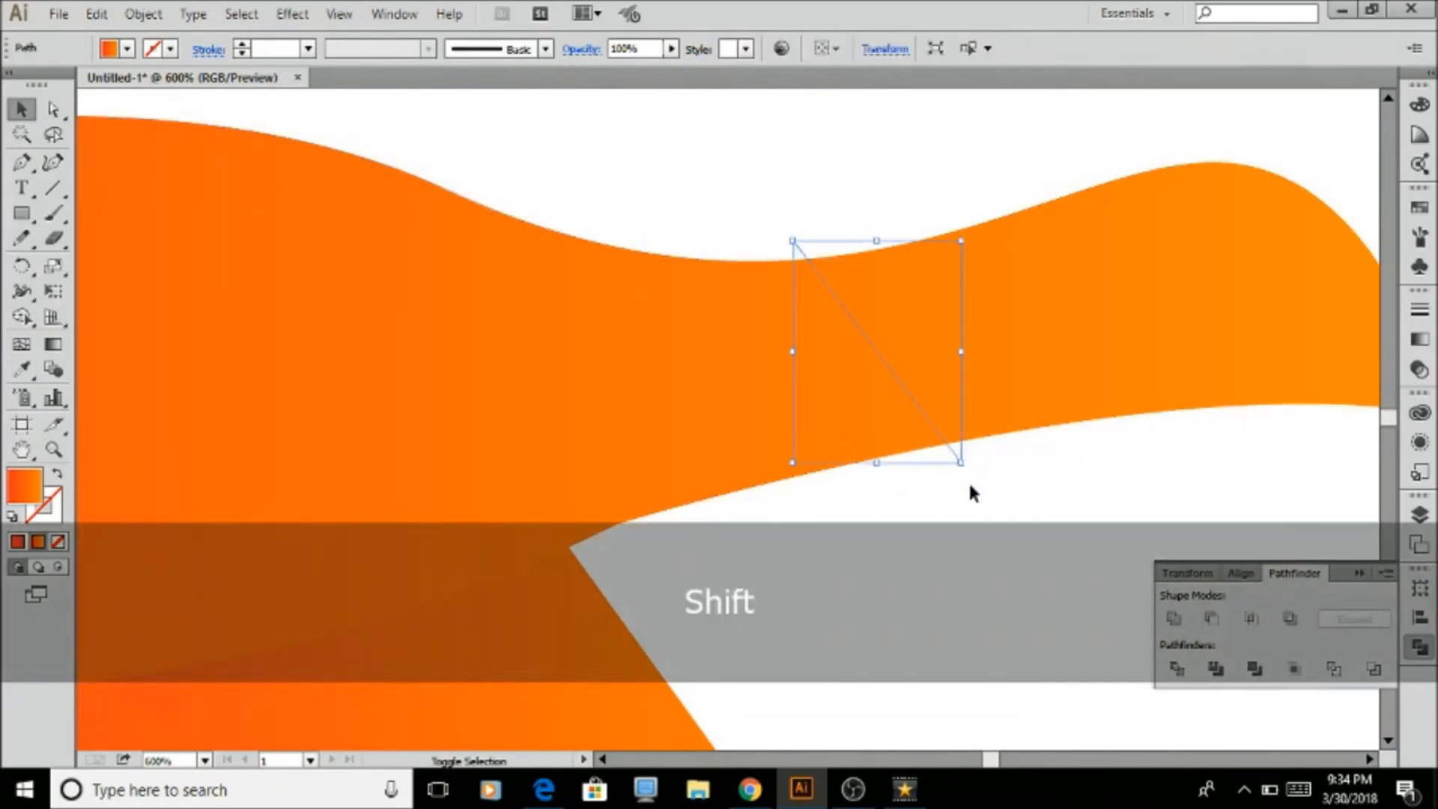
right_click(876, 380)
click(956, 504)
click(955, 519)
key(ctrl+1)
Send the body section between the tail and the head to the back and deselect it
click(955, 411)
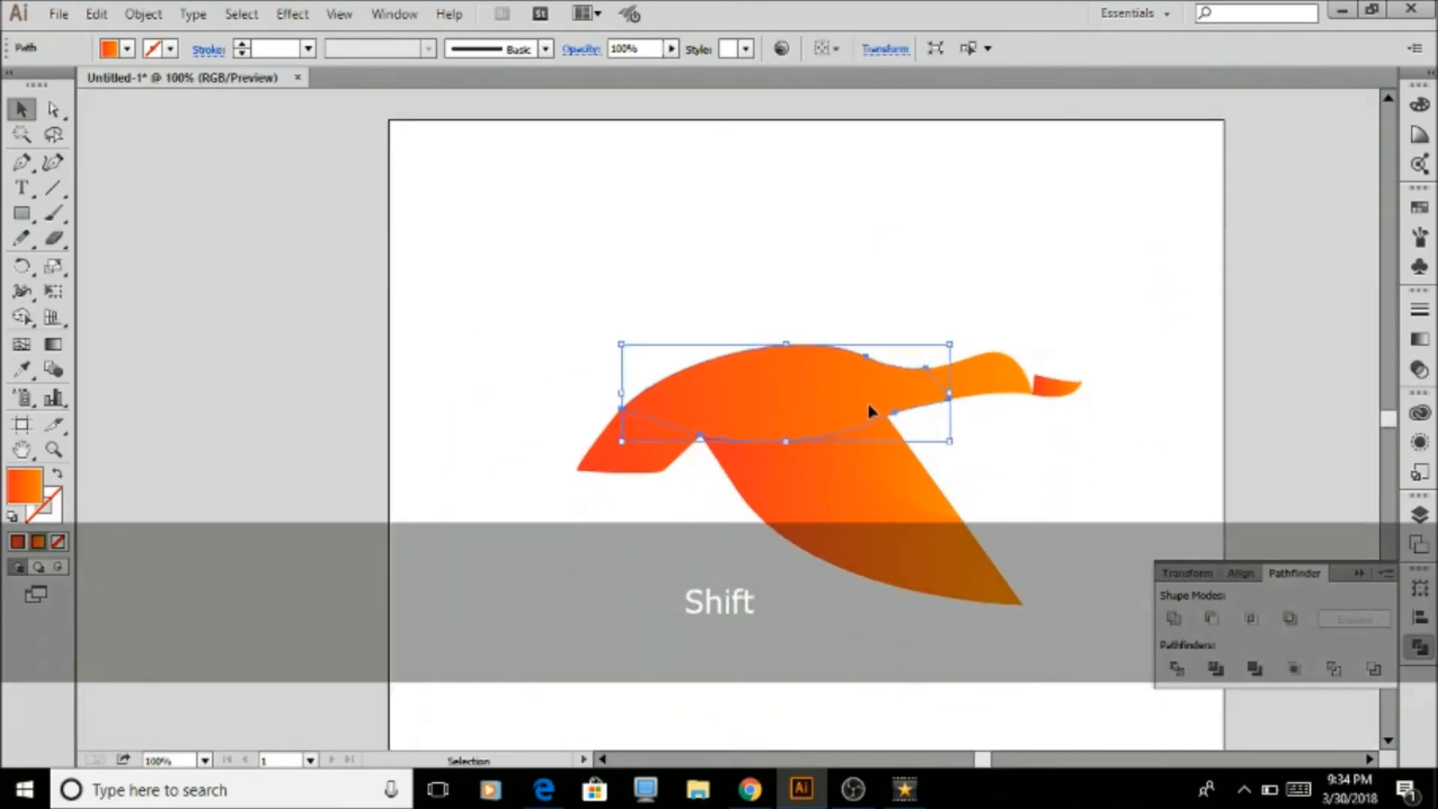
key(ctrl+shift+bracketleft)
click(755, 553)
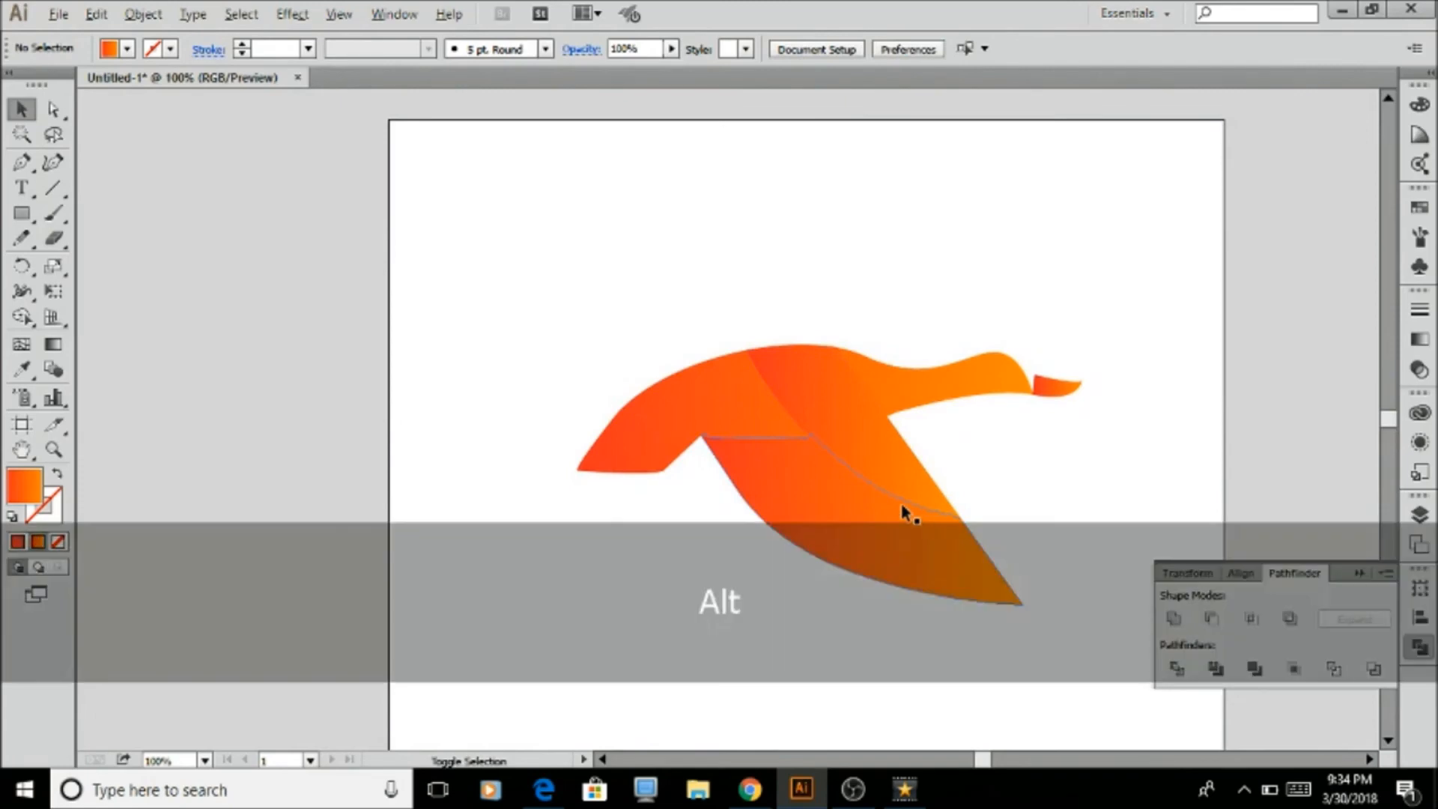
Try a vertical gradient across the large wing, red along its upper edge and orange below, and undo it
alt+scroll(903, 507, up, 1)
alt+scroll(779, 455, up, 1)
click(746, 474)
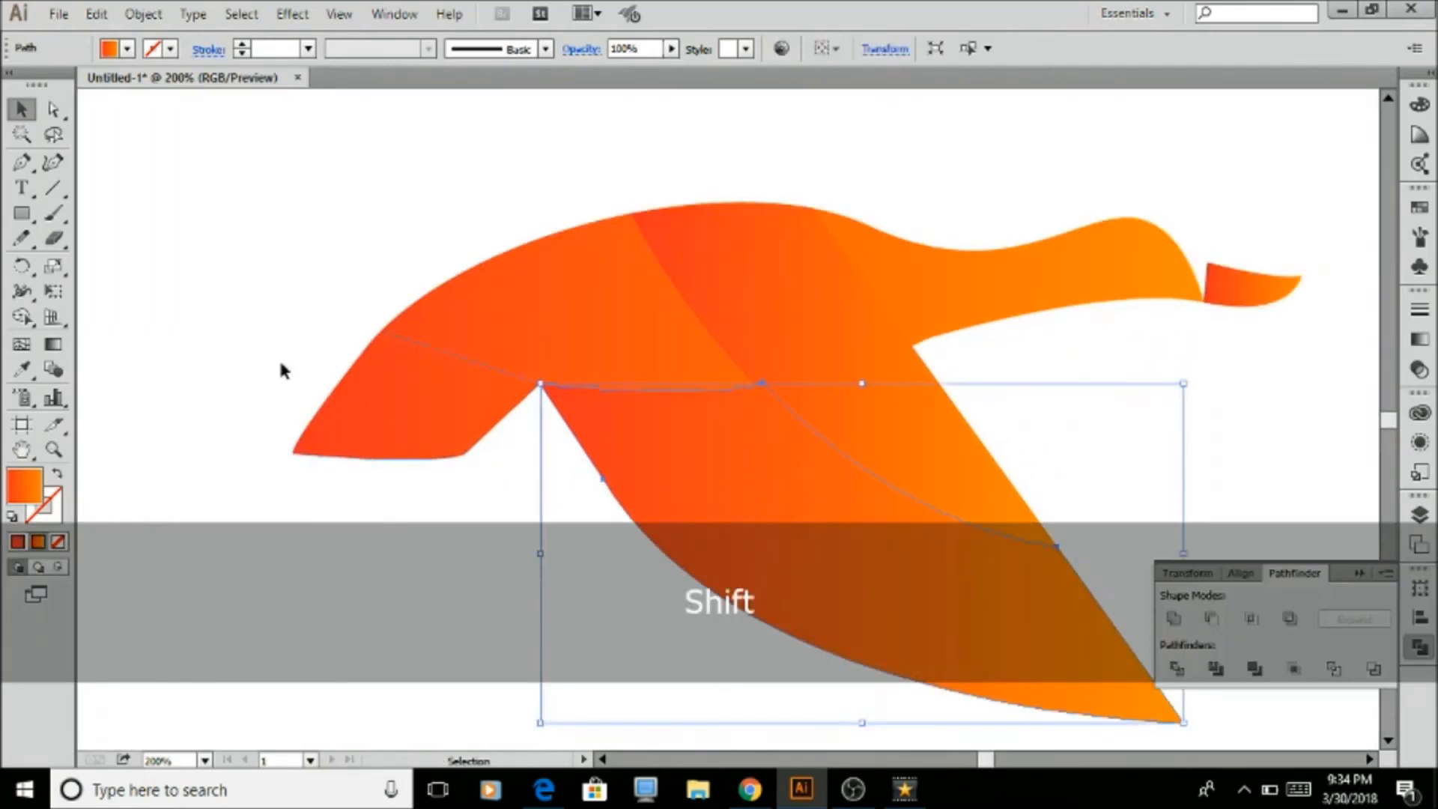
click(66, 353)
drag(828, 674, 798, 536)
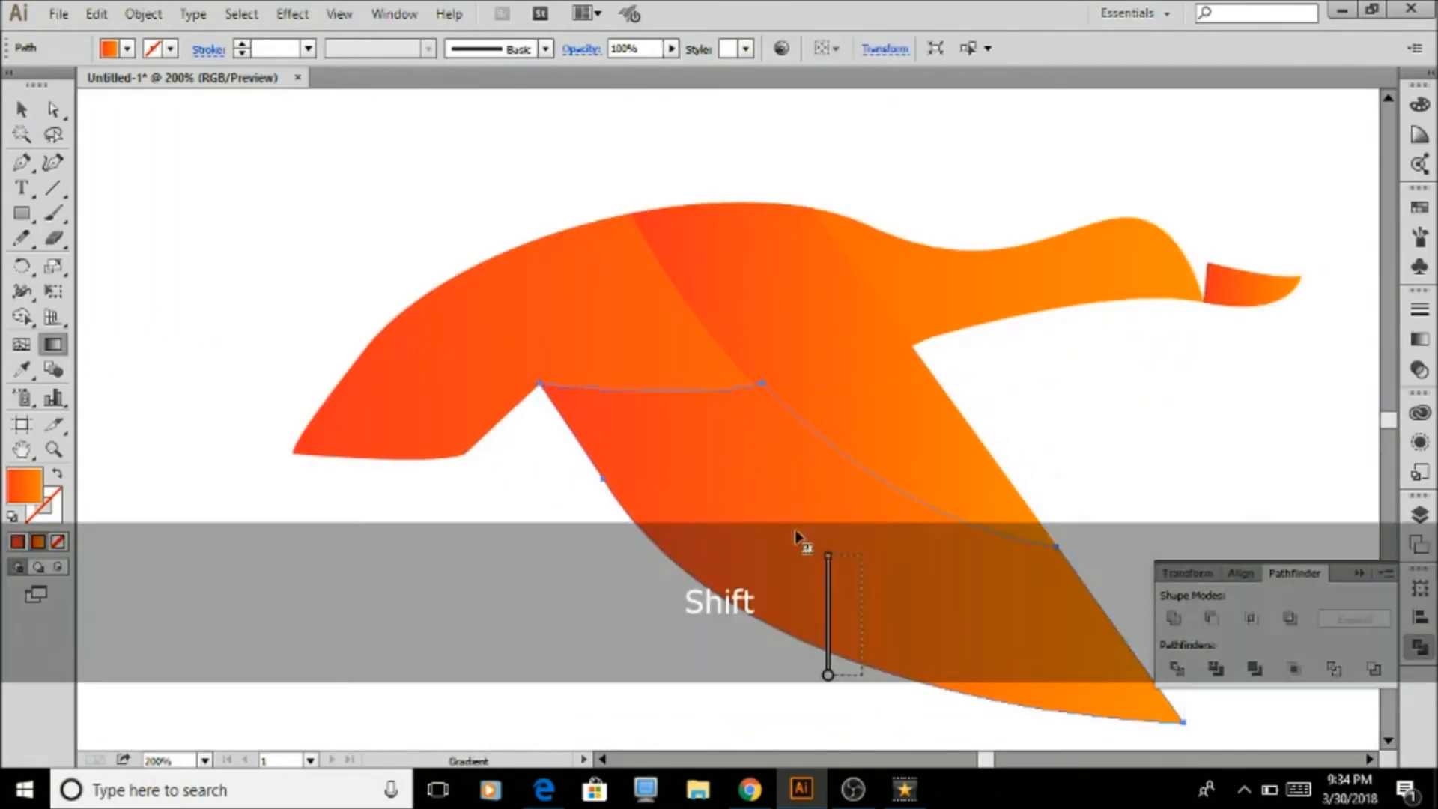
mouse_move(788, 435)
mouse_down()
mouse_move(822, 436)
mouse_move(872, 608)
mouse_up()
drag(889, 676, 889, 676)
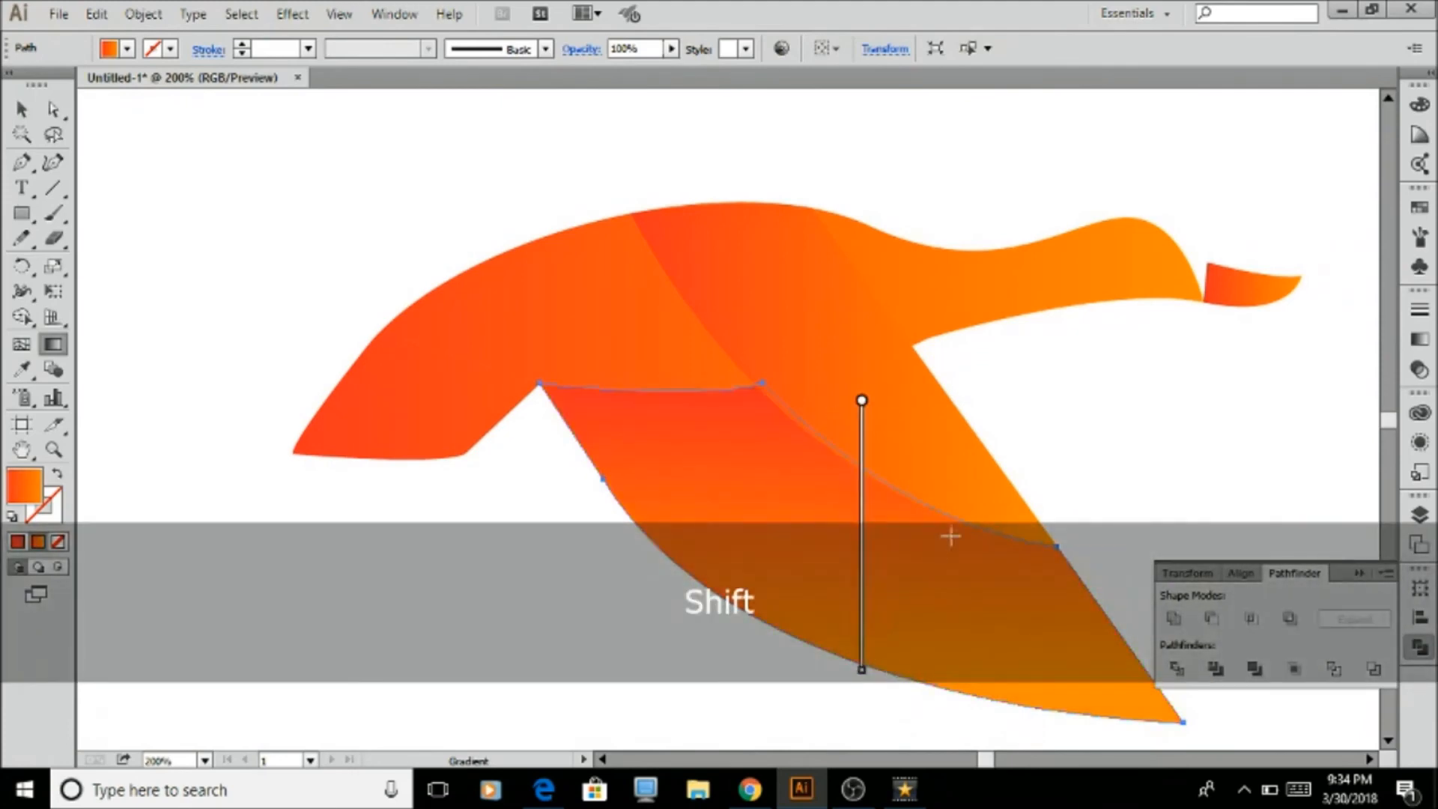
key(v)
click(1046, 484)
key(ctrl+1)
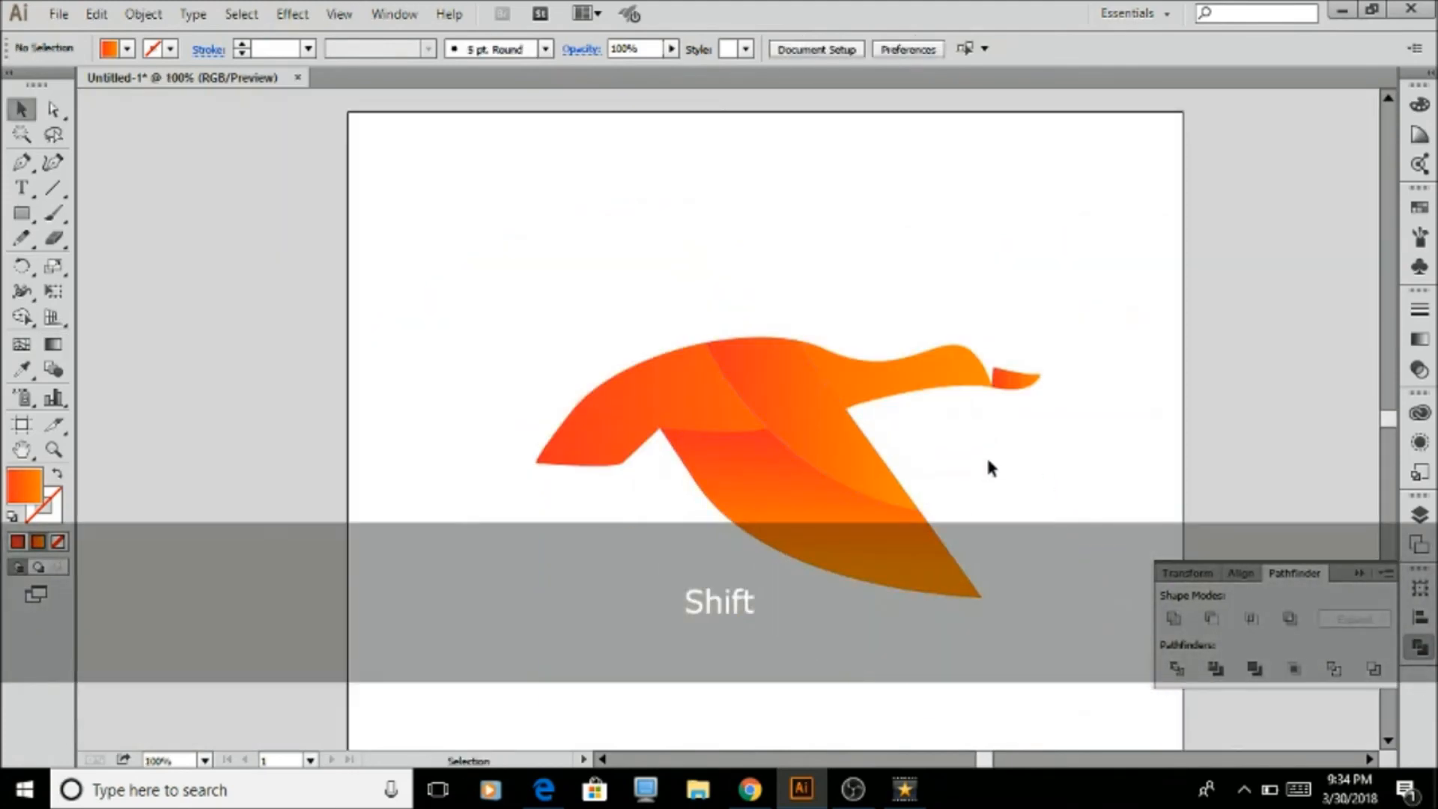
key(ctrl+z)
key(ctrl+z)
Redirect the tail's gradient to run from red at its upper edge down to orange at its lower edge
scroll(872, 541, up, 1)
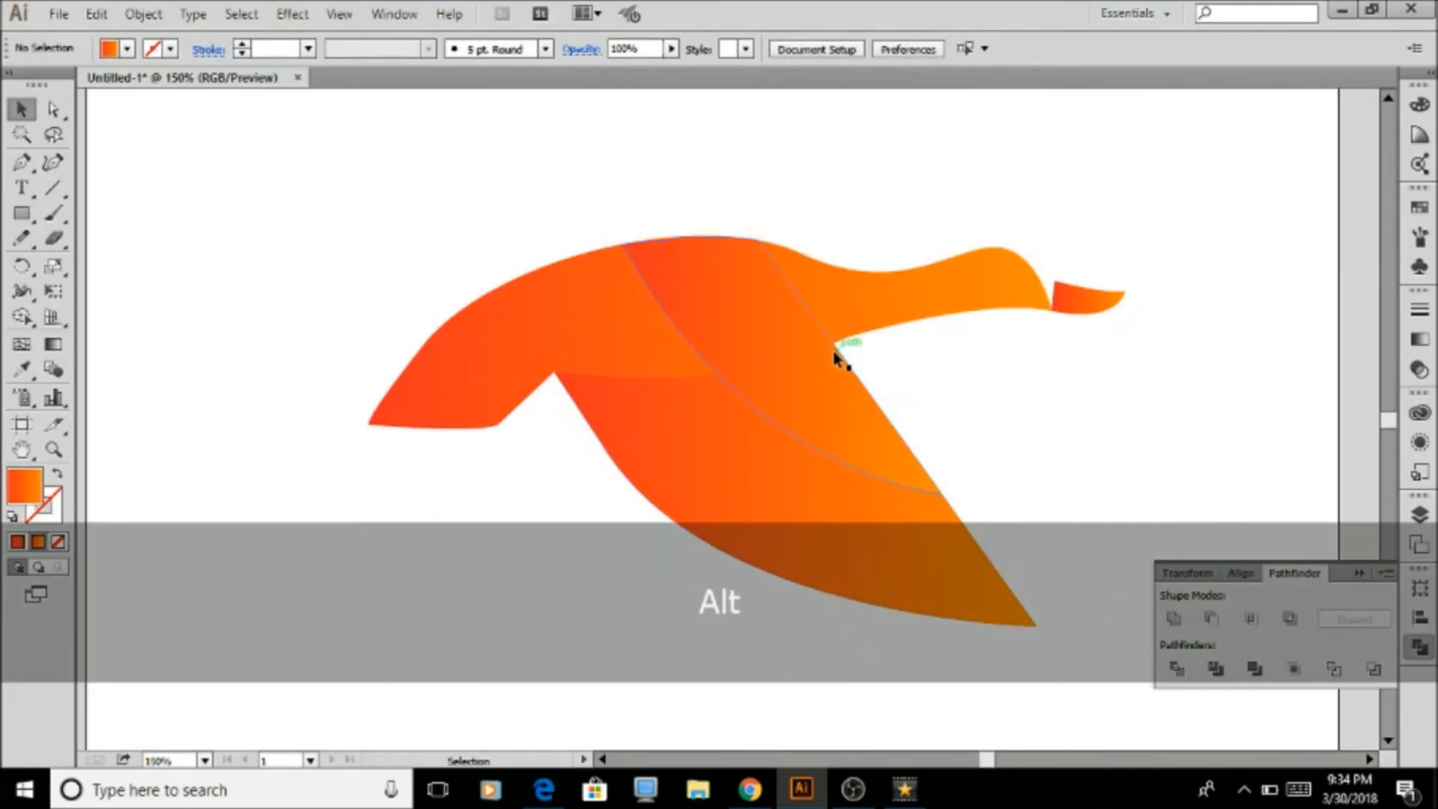
click(804, 429)
scroll(805, 432, up, 1)
click(939, 406)
click(544, 406)
click(484, 470)
click(482, 429)
click(53, 344)
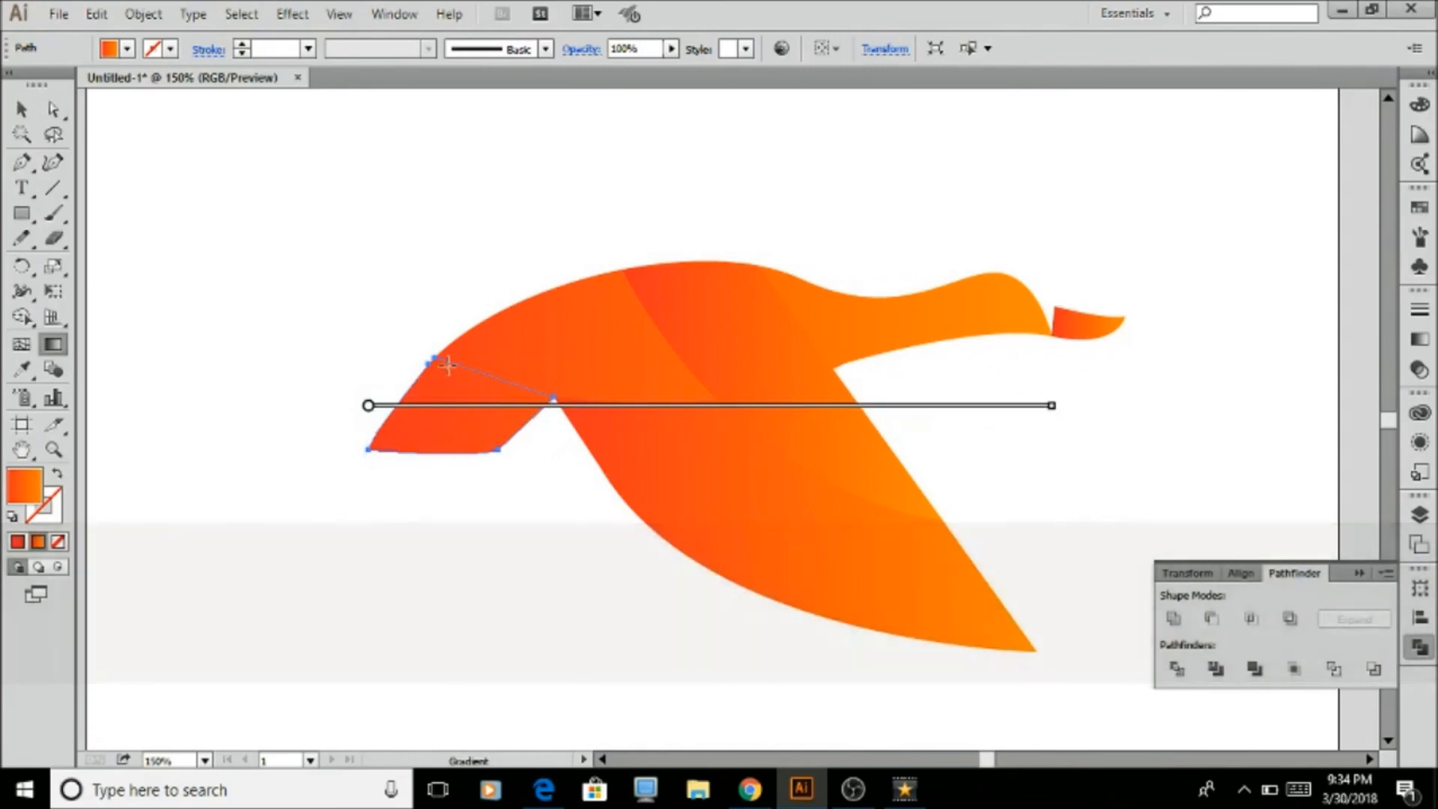
drag(473, 359, 454, 457)
key(v)
Redirect the body's gradient diagonally from red at the neck to orange at the tail end
click(463, 377)
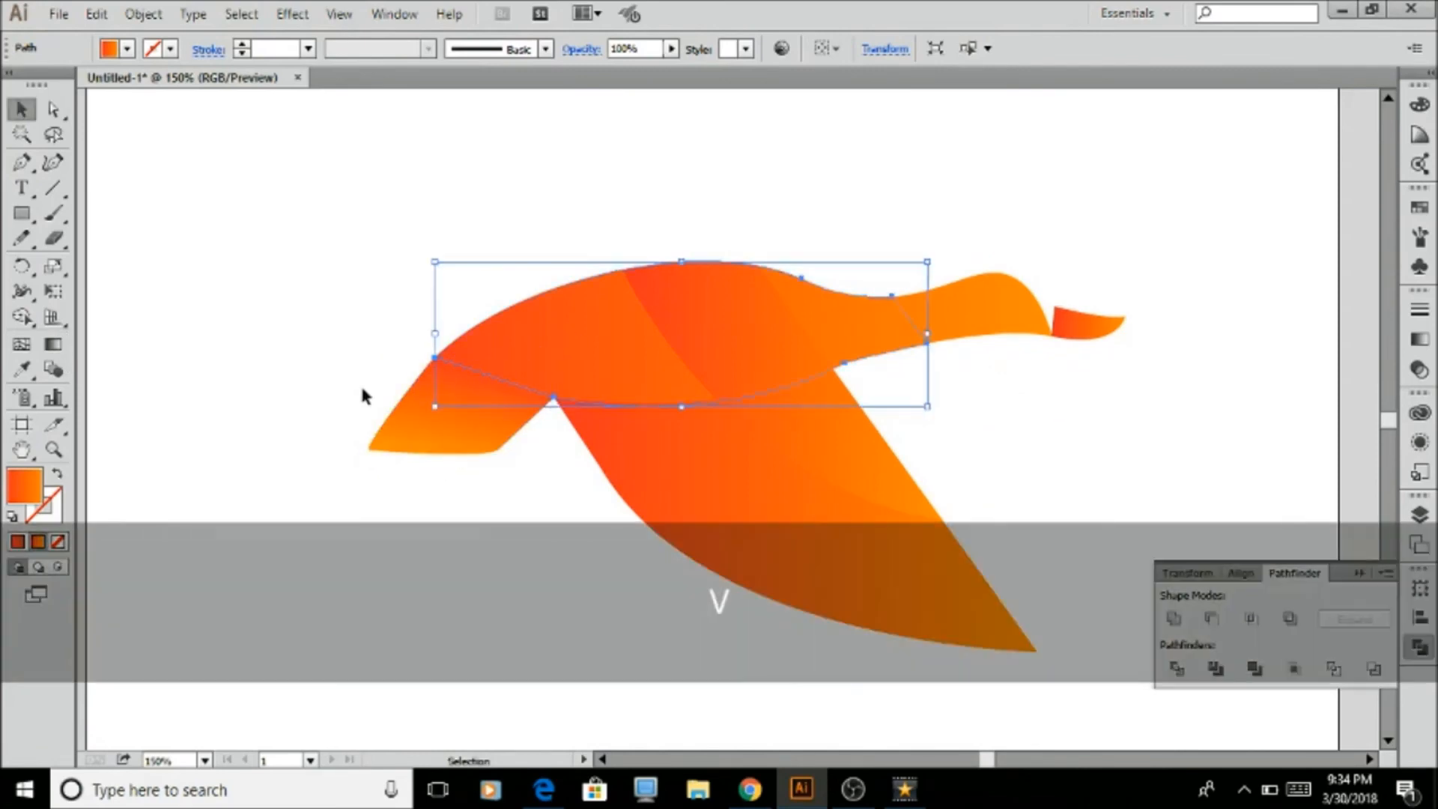
click(53, 344)
drag(626, 258, 573, 407)
key(v)
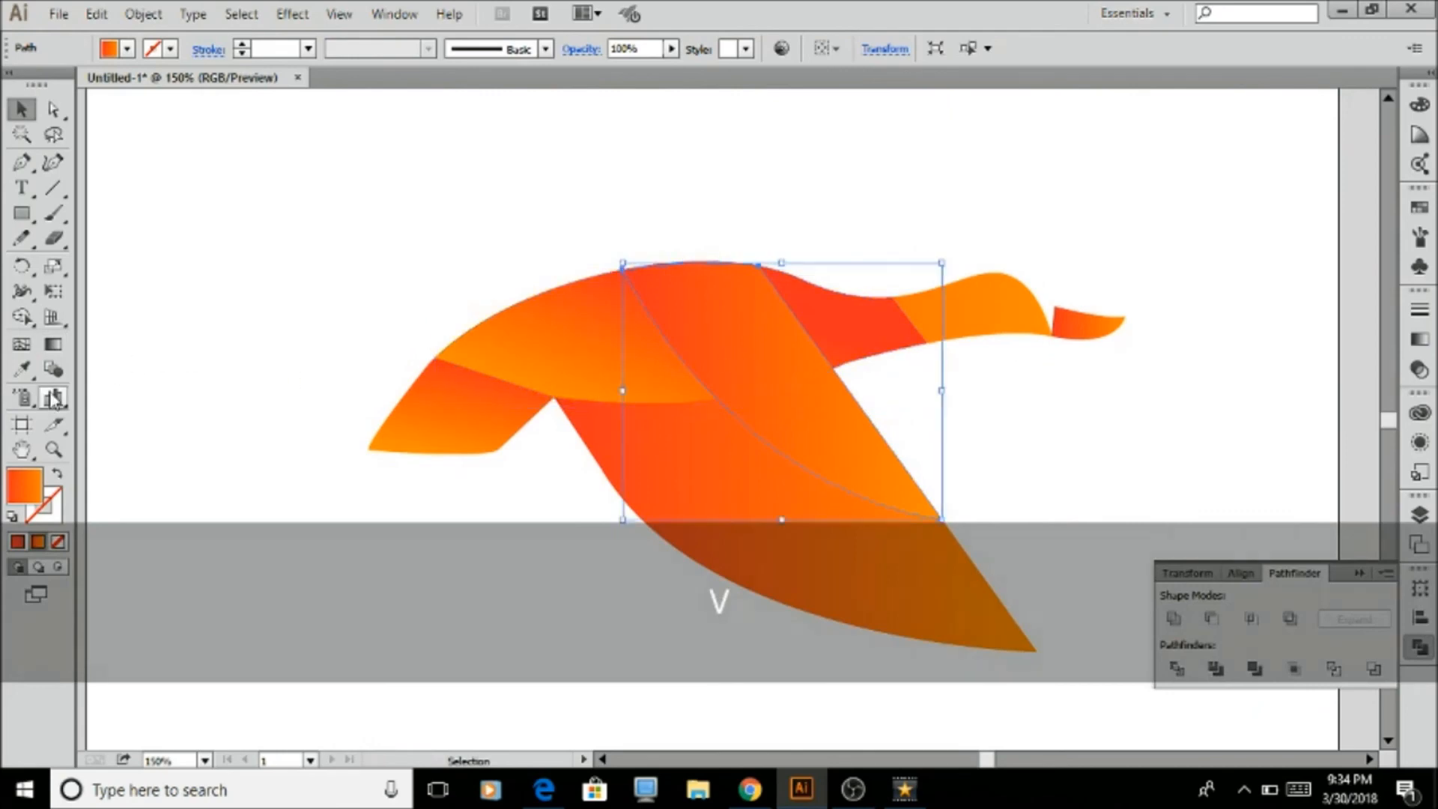
click(53, 344)
key(v)
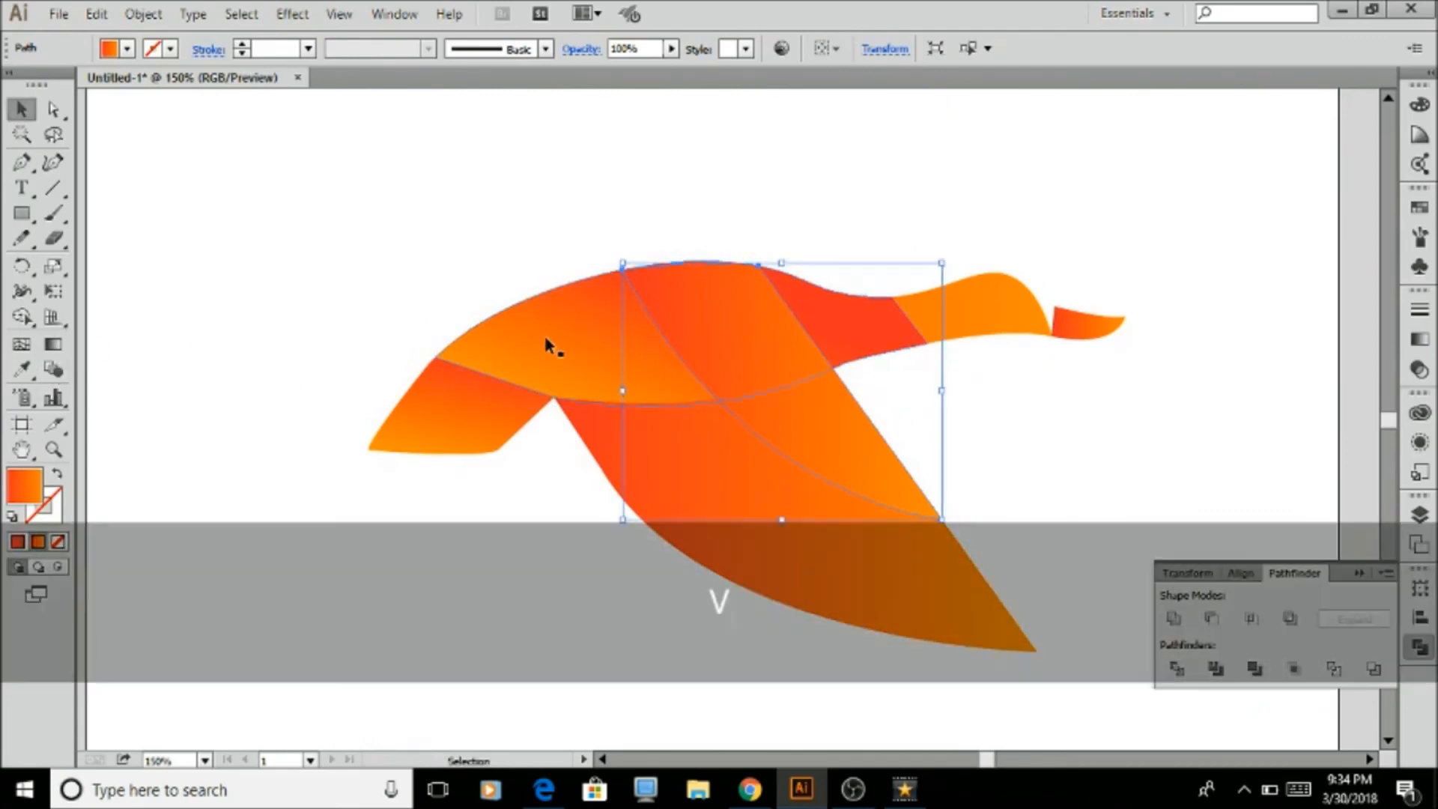
click(53, 345)
drag(911, 287, 507, 390)
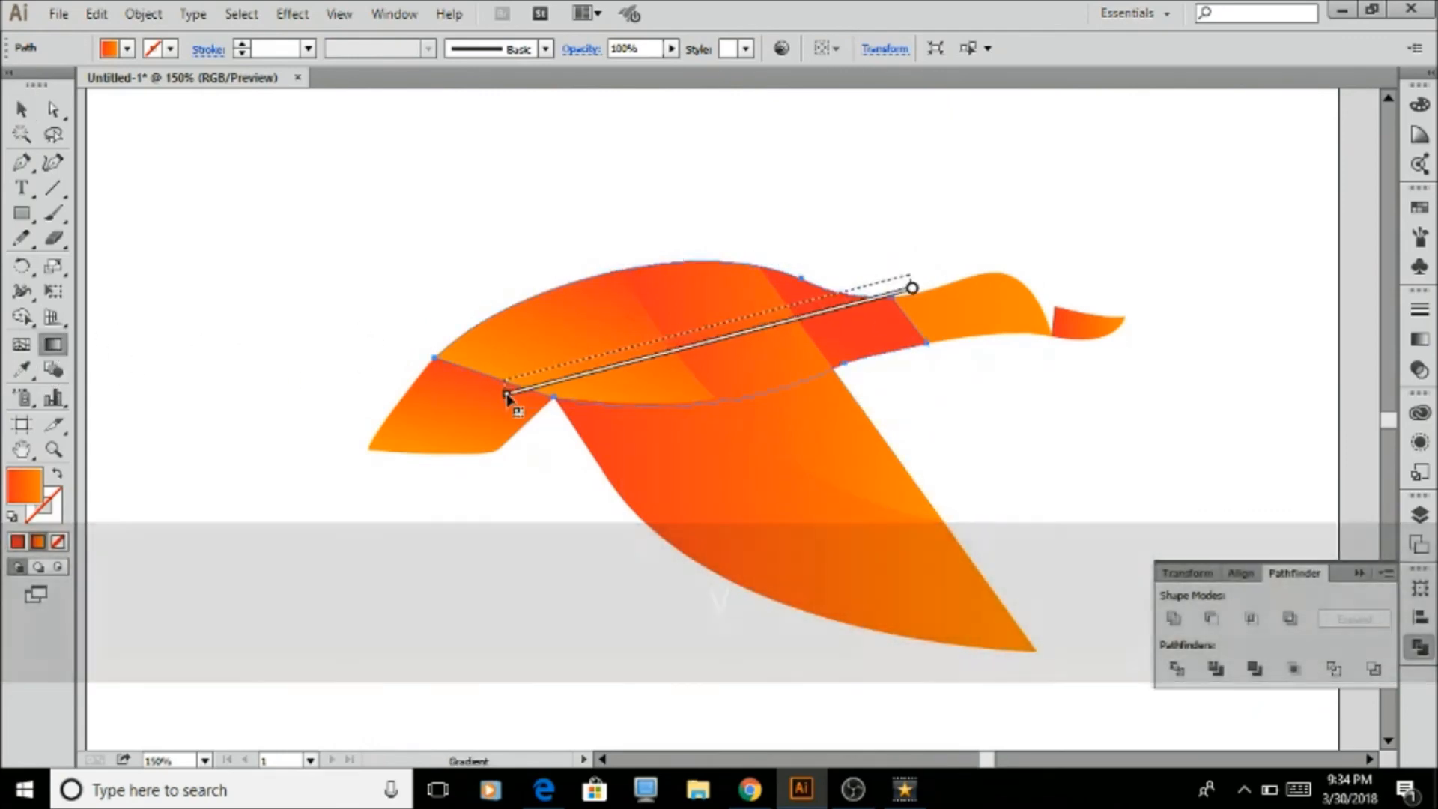
key(v)
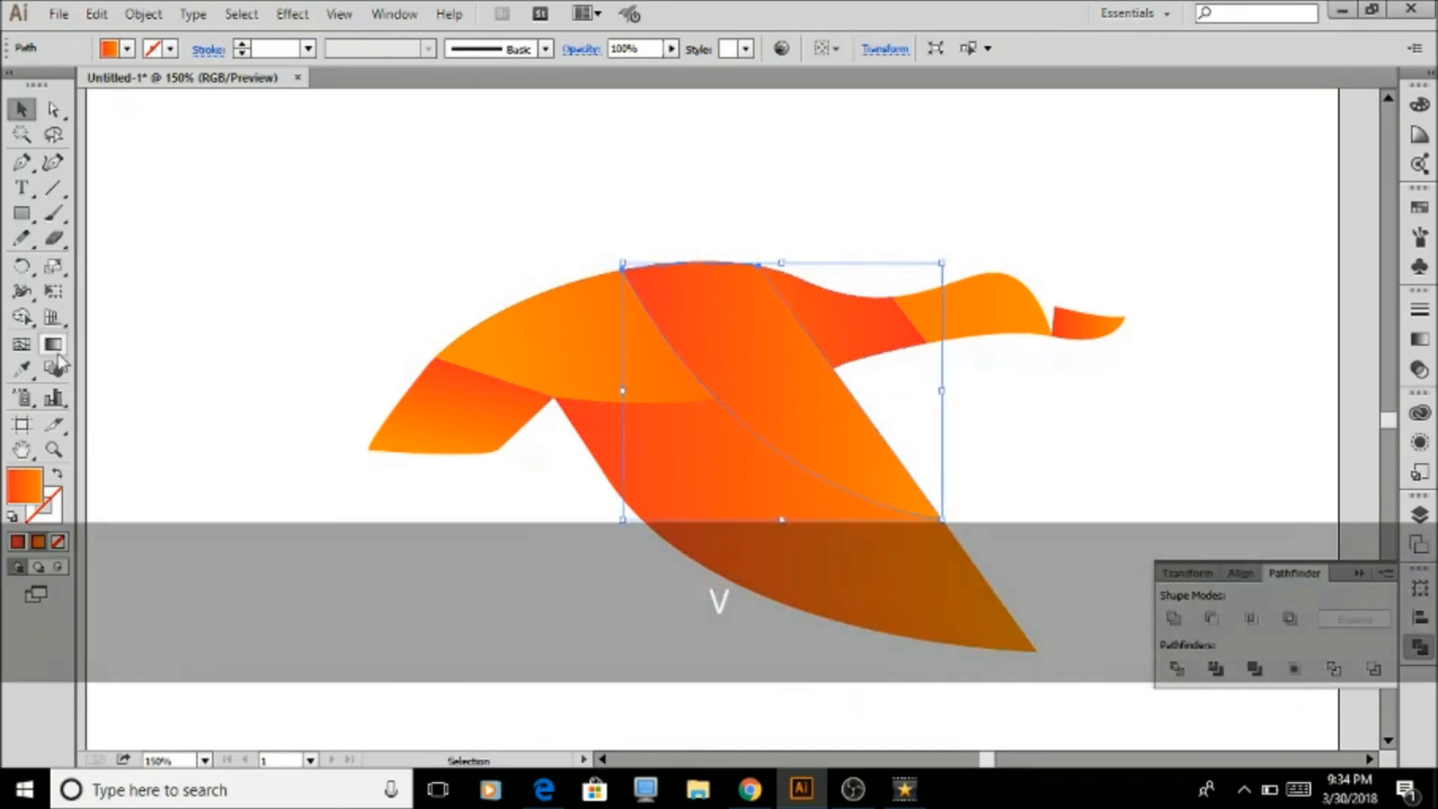
Redirect the front wing section's gradient from red at the back's top edge down to orange at its lower curve
click(54, 347)
drag(749, 250, 813, 440)
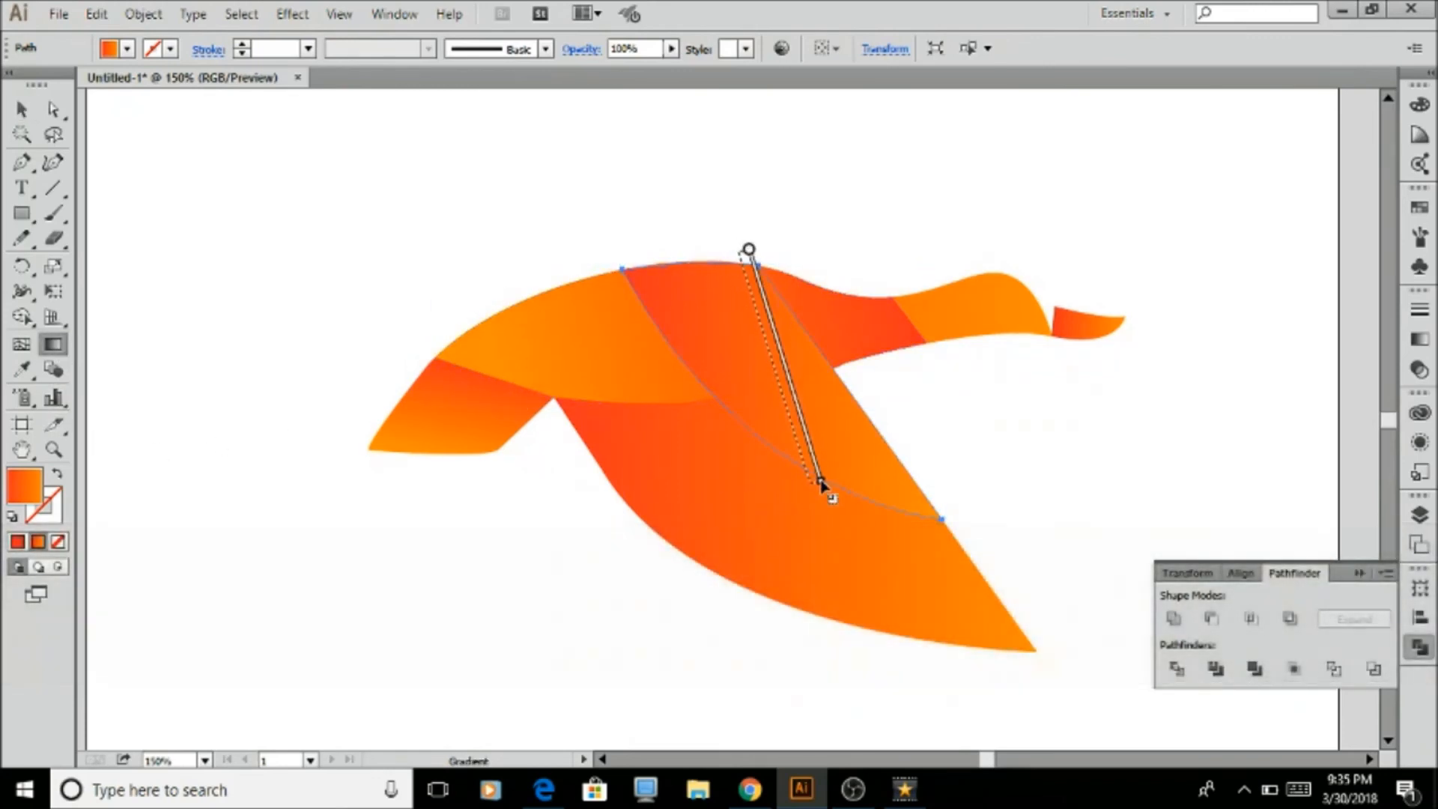
drag(823, 495, 824, 496)
key(v)
click(992, 450)
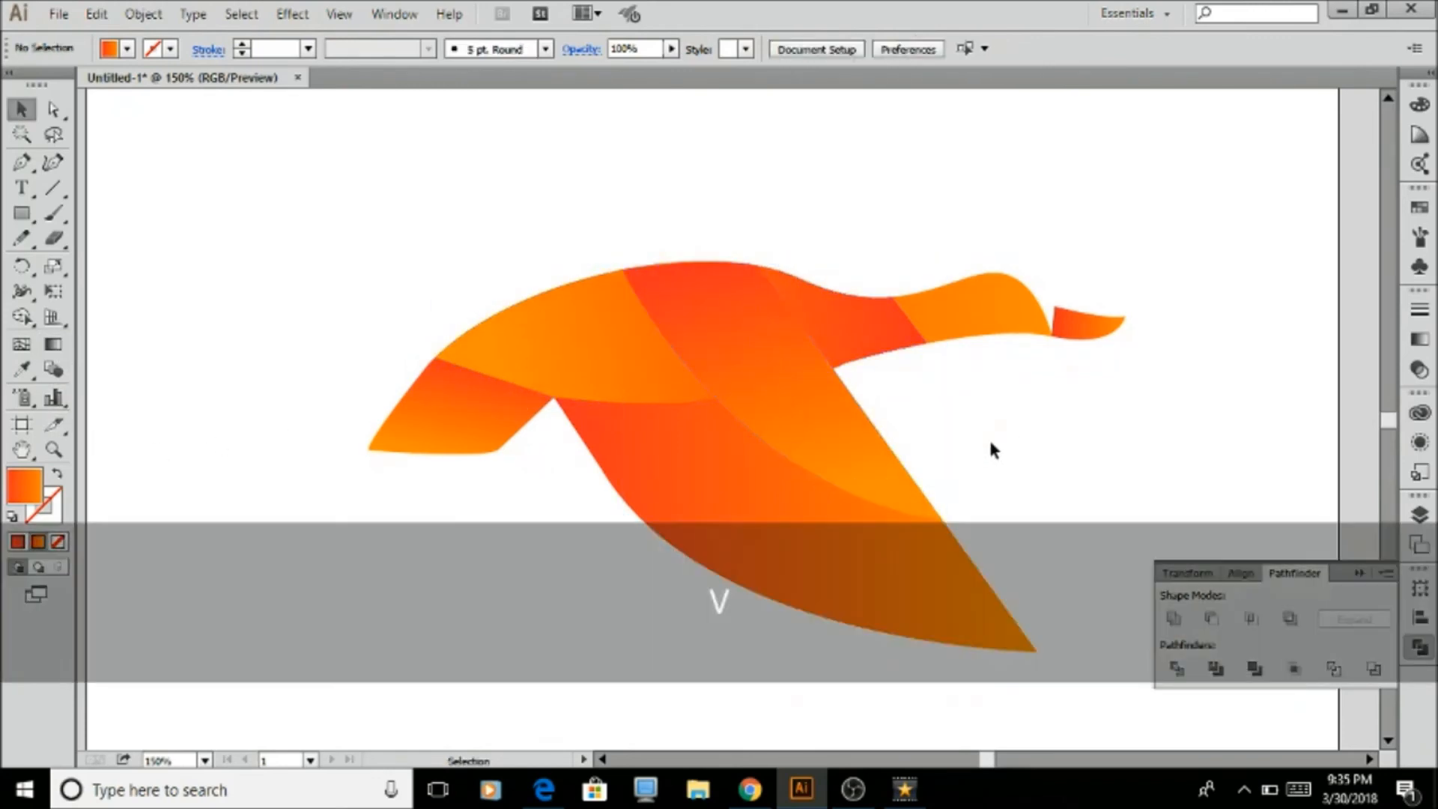
Redirect the large wing's gradient to run from red at its upper edge down to orange at its lower edge
click(805, 537)
click(54, 345)
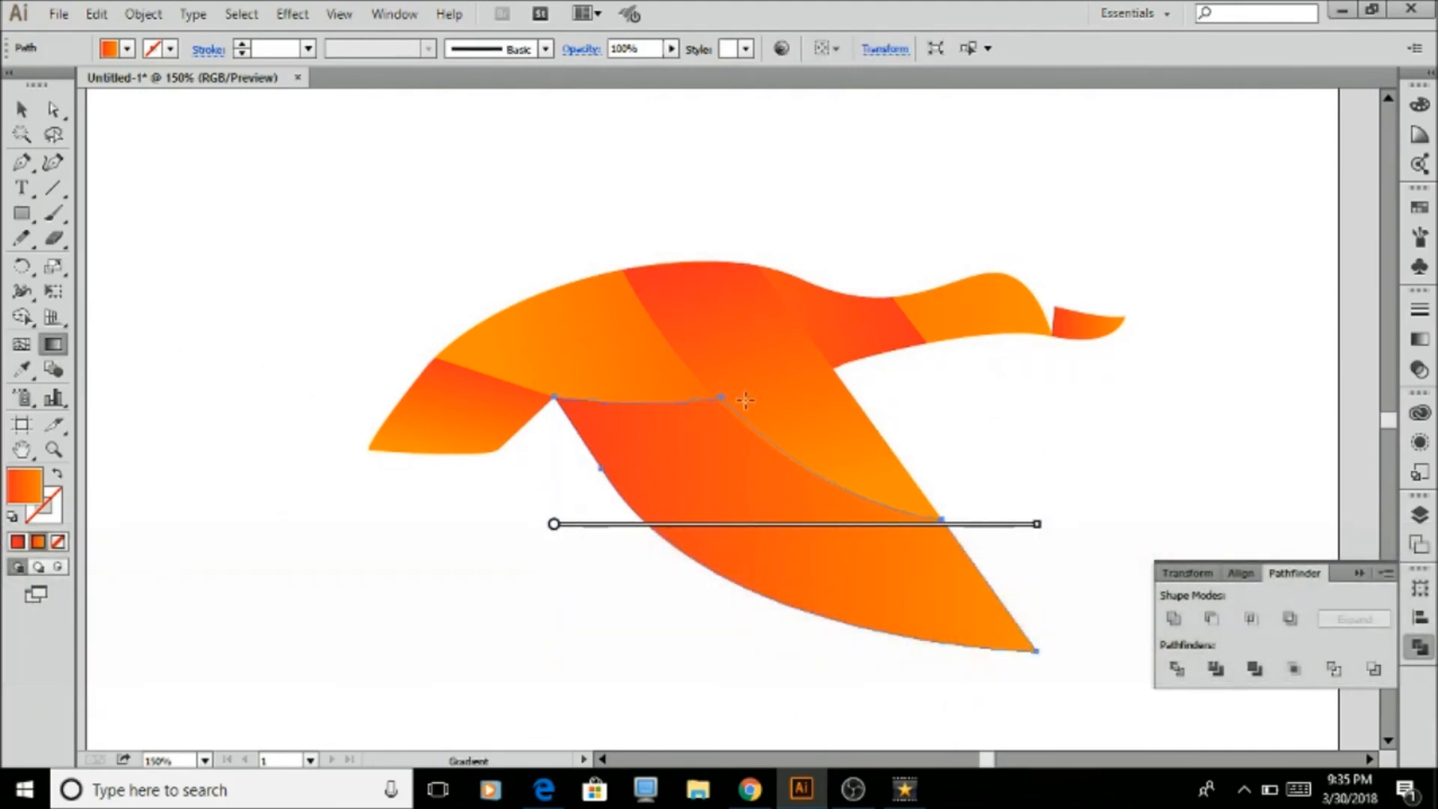
drag(715, 611, 716, 611)
key(v)
click(1091, 435)
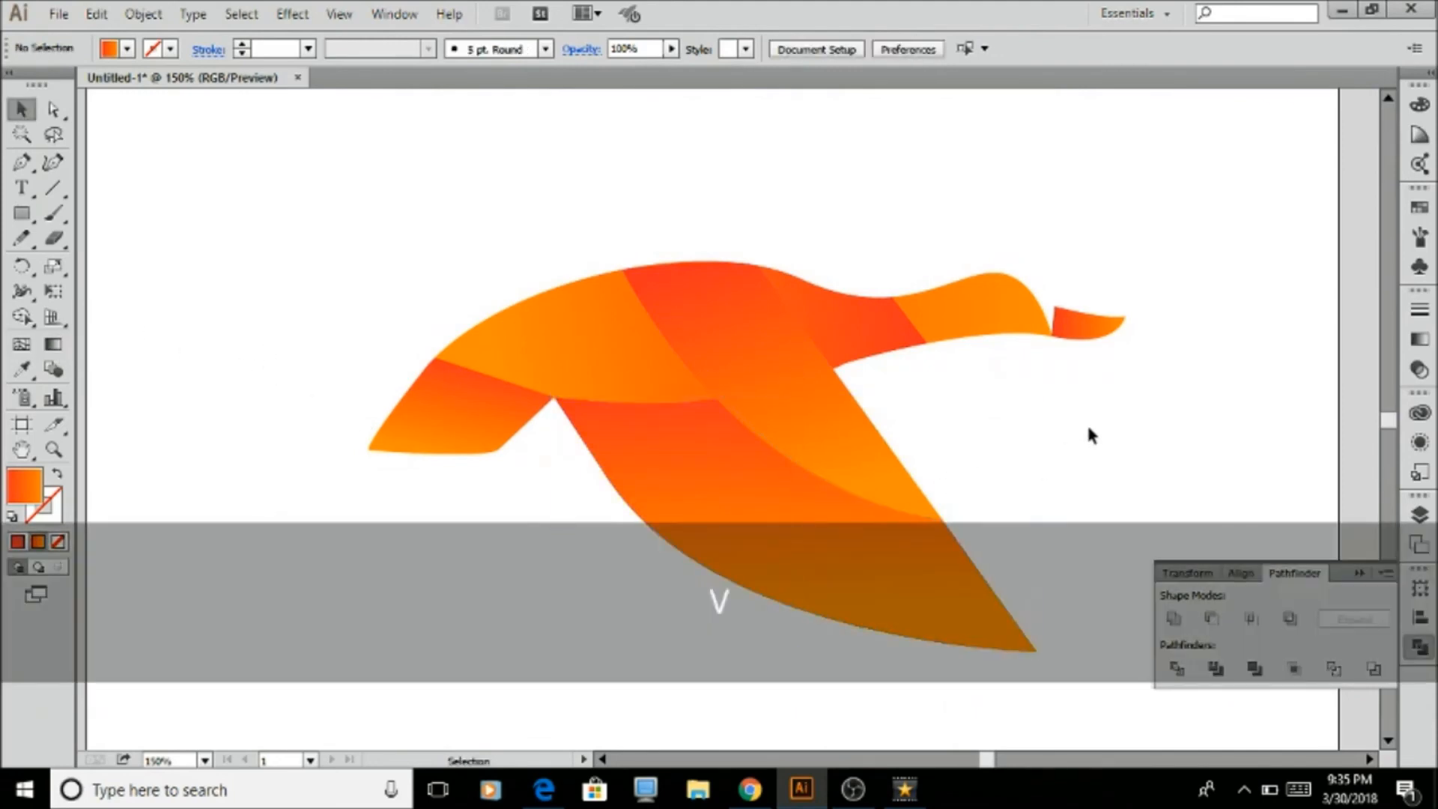
Redirect the head's gradient diagonally from red at the crown to orange at the lower neck
click(1001, 313)
click(54, 344)
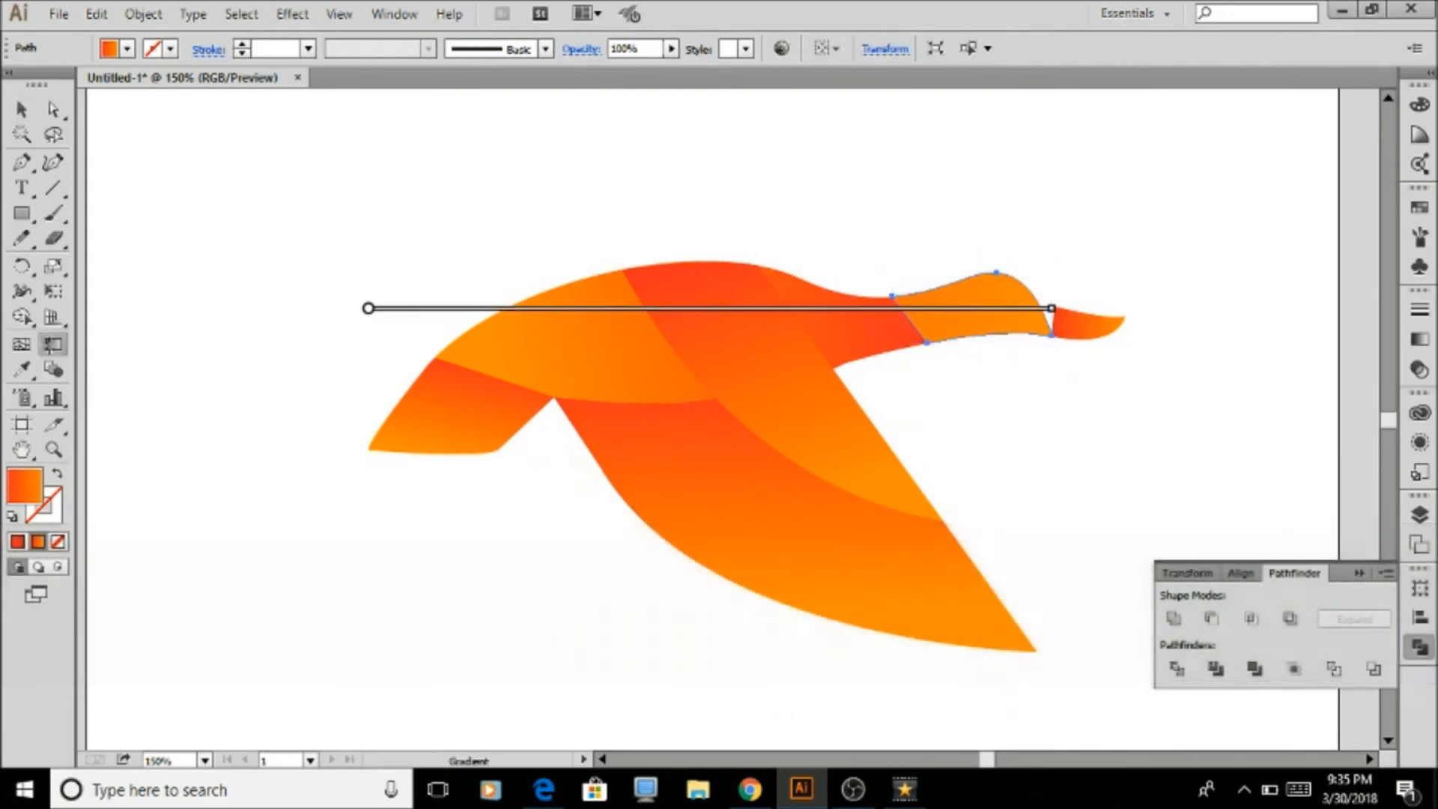
mouse_move(1009, 266)
mouse_down()
mouse_move(918, 357)
mouse_move(934, 357)
mouse_up()
key(v)
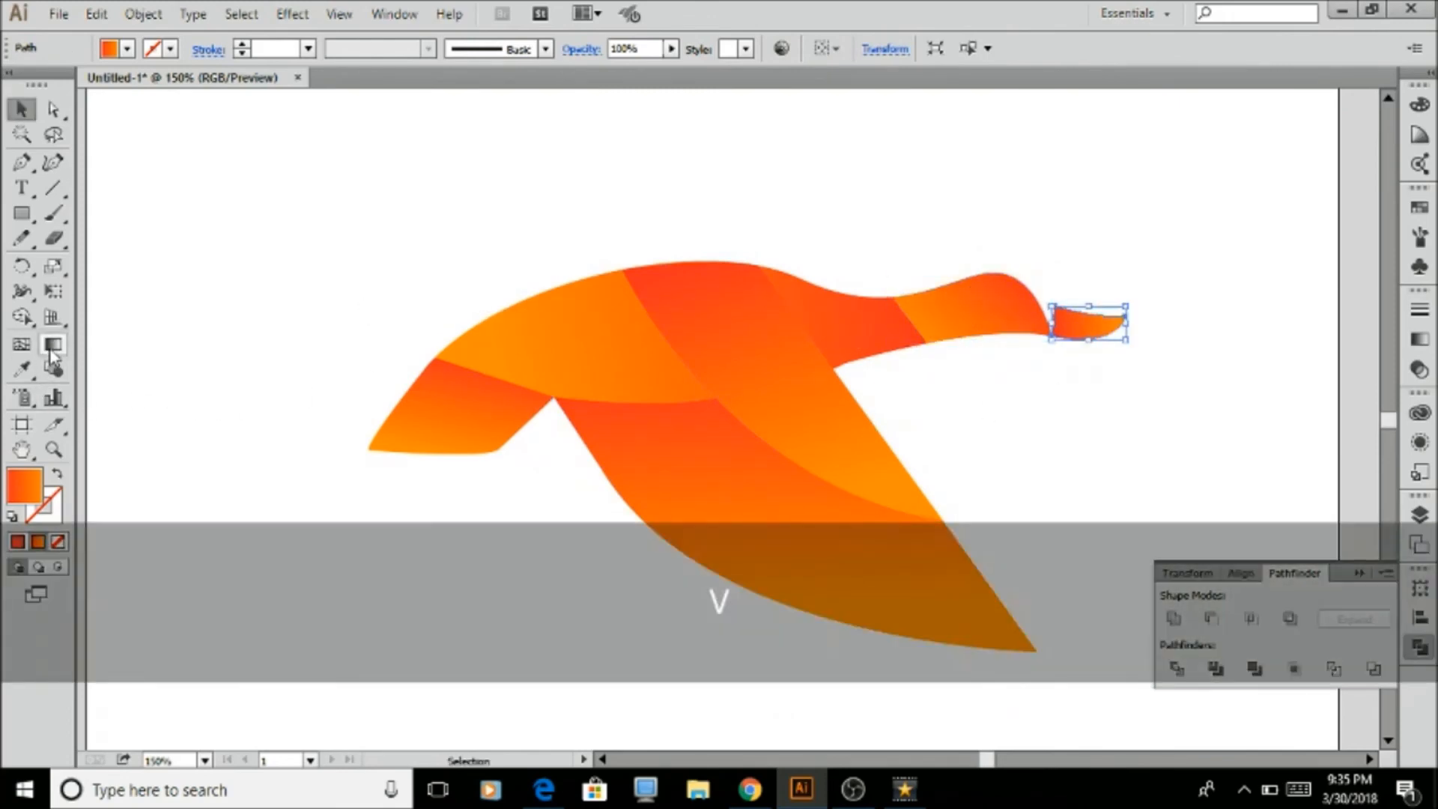
Redirect the beak's gradient diagonally from red at the tip to orange at the head, and deselect it
click(51, 354)
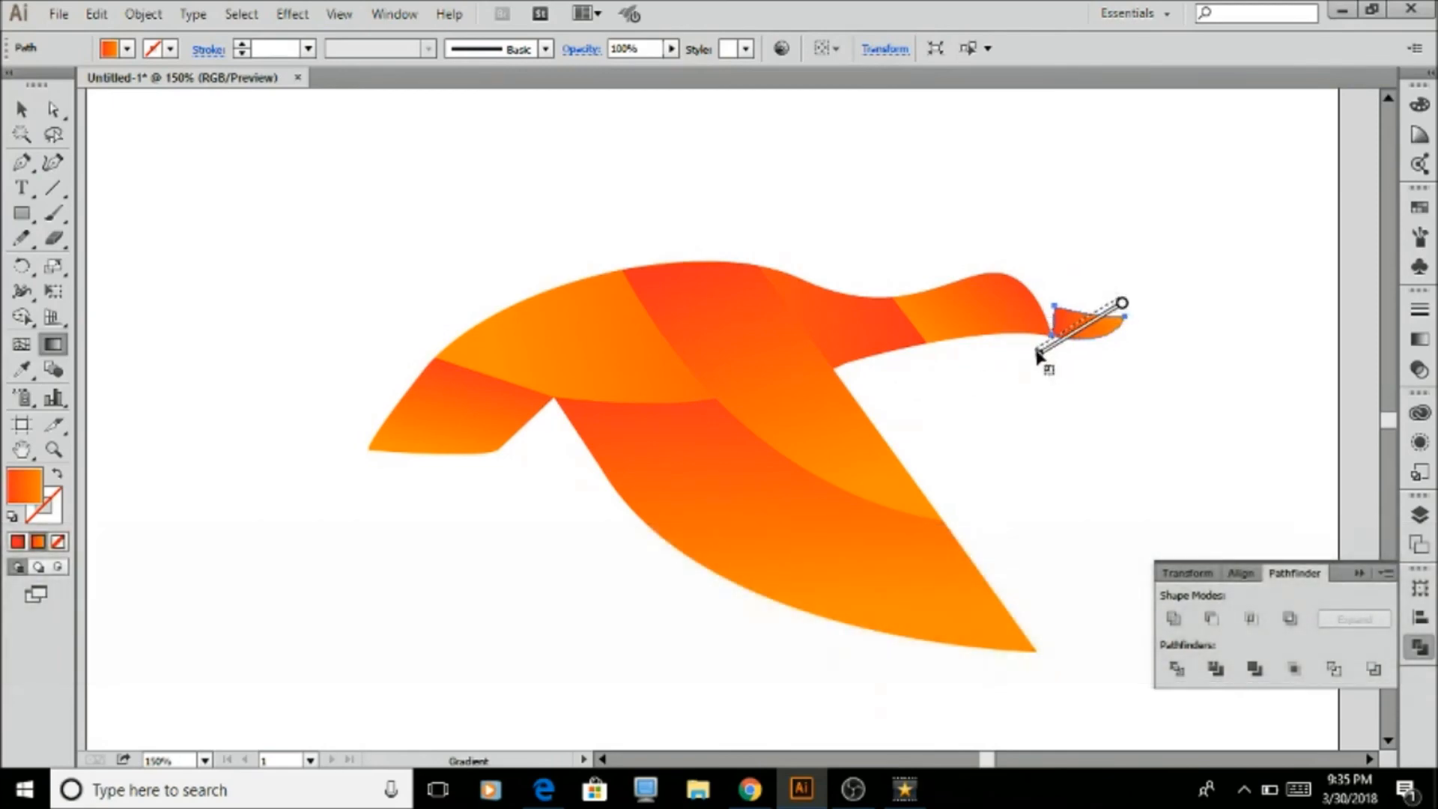
drag(1045, 342, 1045, 343)
key(v)
click(1081, 442)
Scale the whole bird down proportionally about its centre and reselect all its sections
scroll(1081, 441, down, 3)
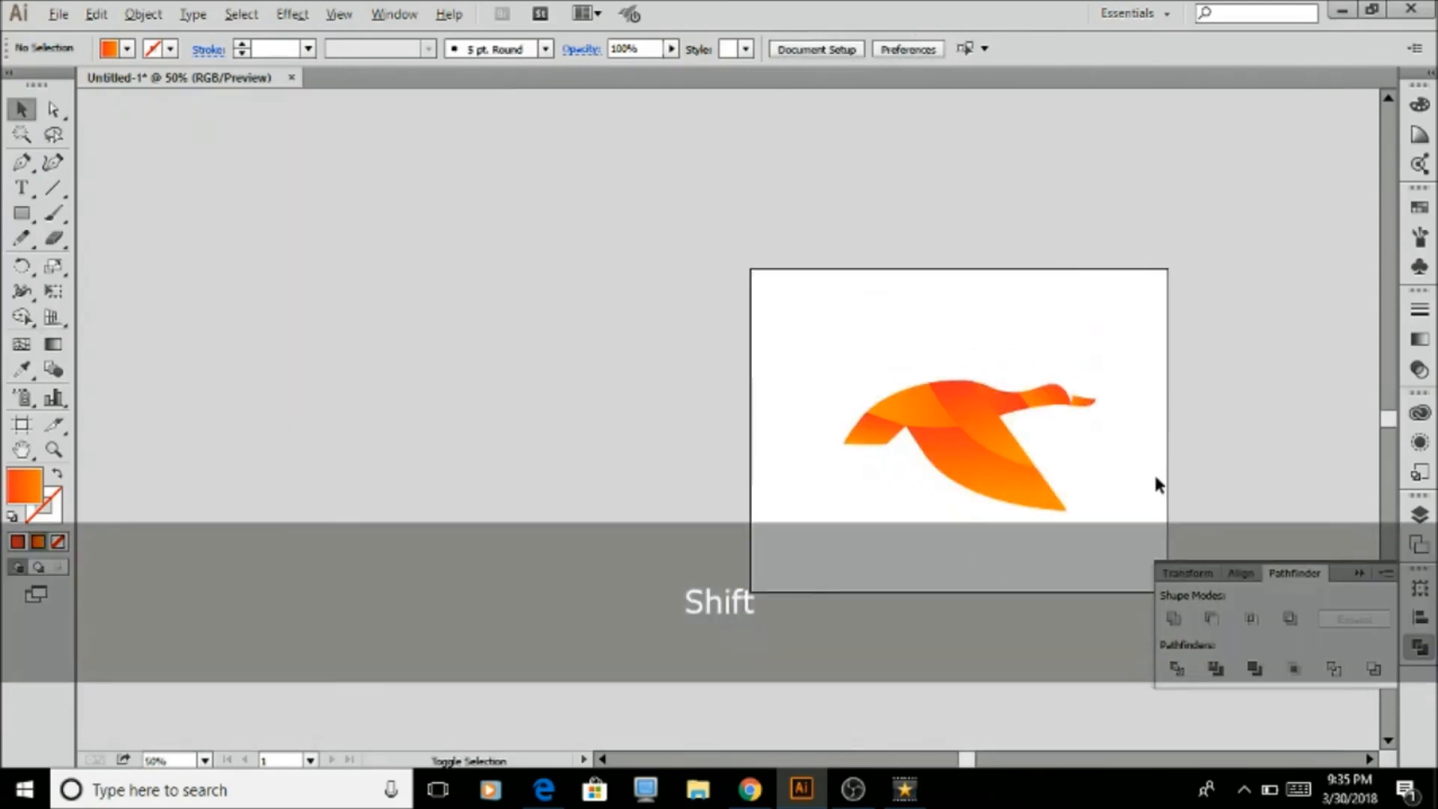
scroll(1212, 418, down, 2)
scroll(1212, 418, up, 1)
scroll(1208, 415, down, 2)
scroll(1207, 415, up, 3)
drag(1086, 255, 1086, 256)
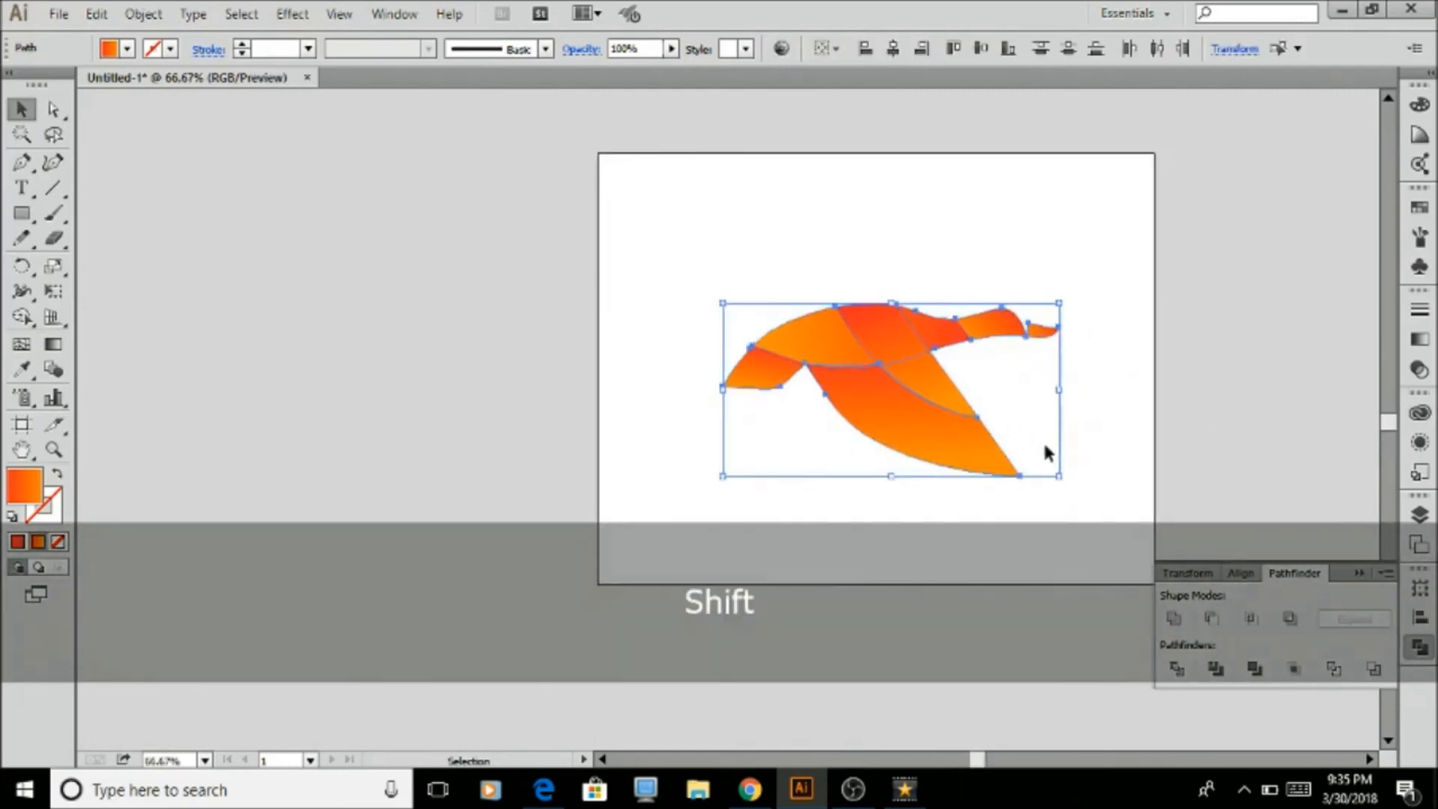
drag(1059, 475, 1029, 470)
click(1045, 500)
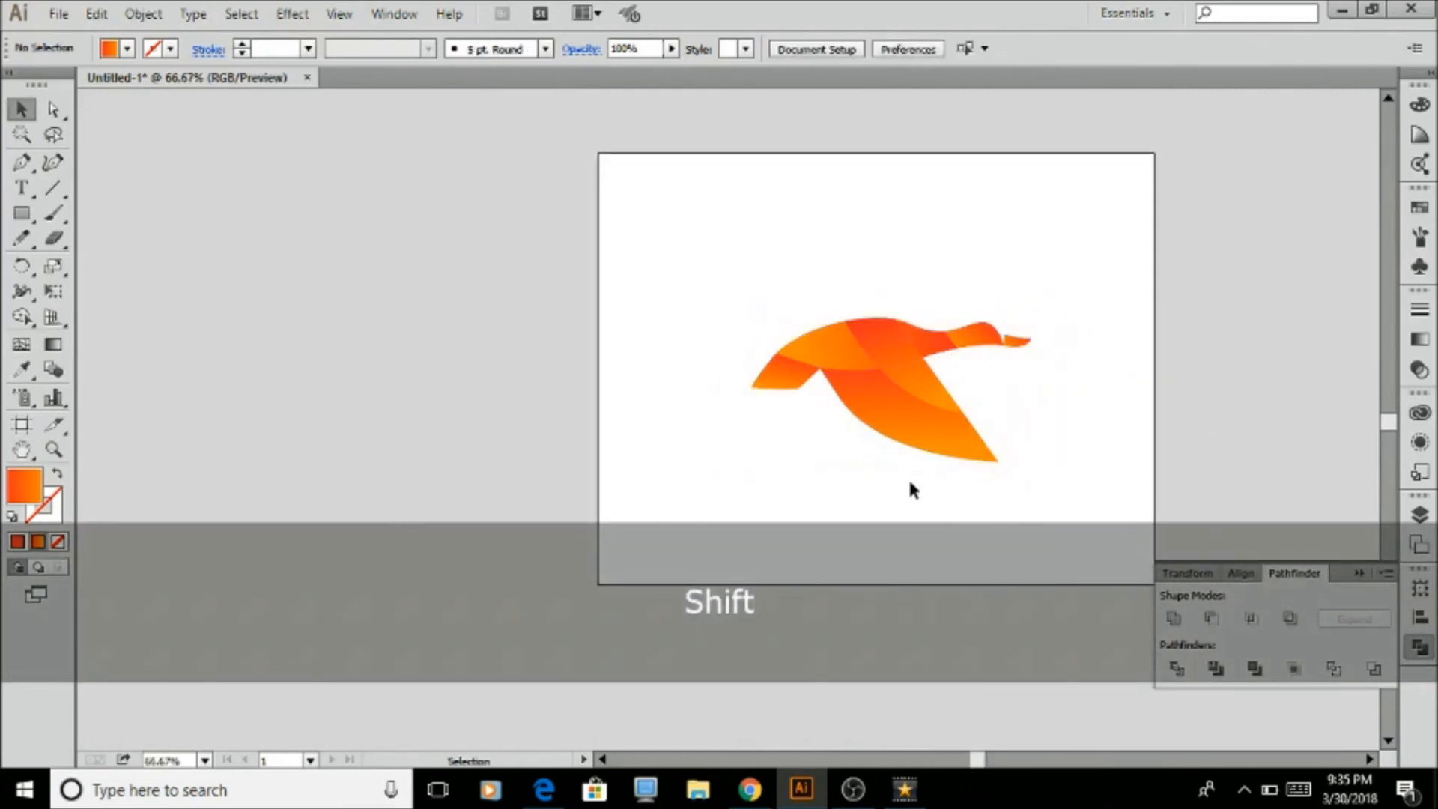
drag(732, 479, 1081, 298)
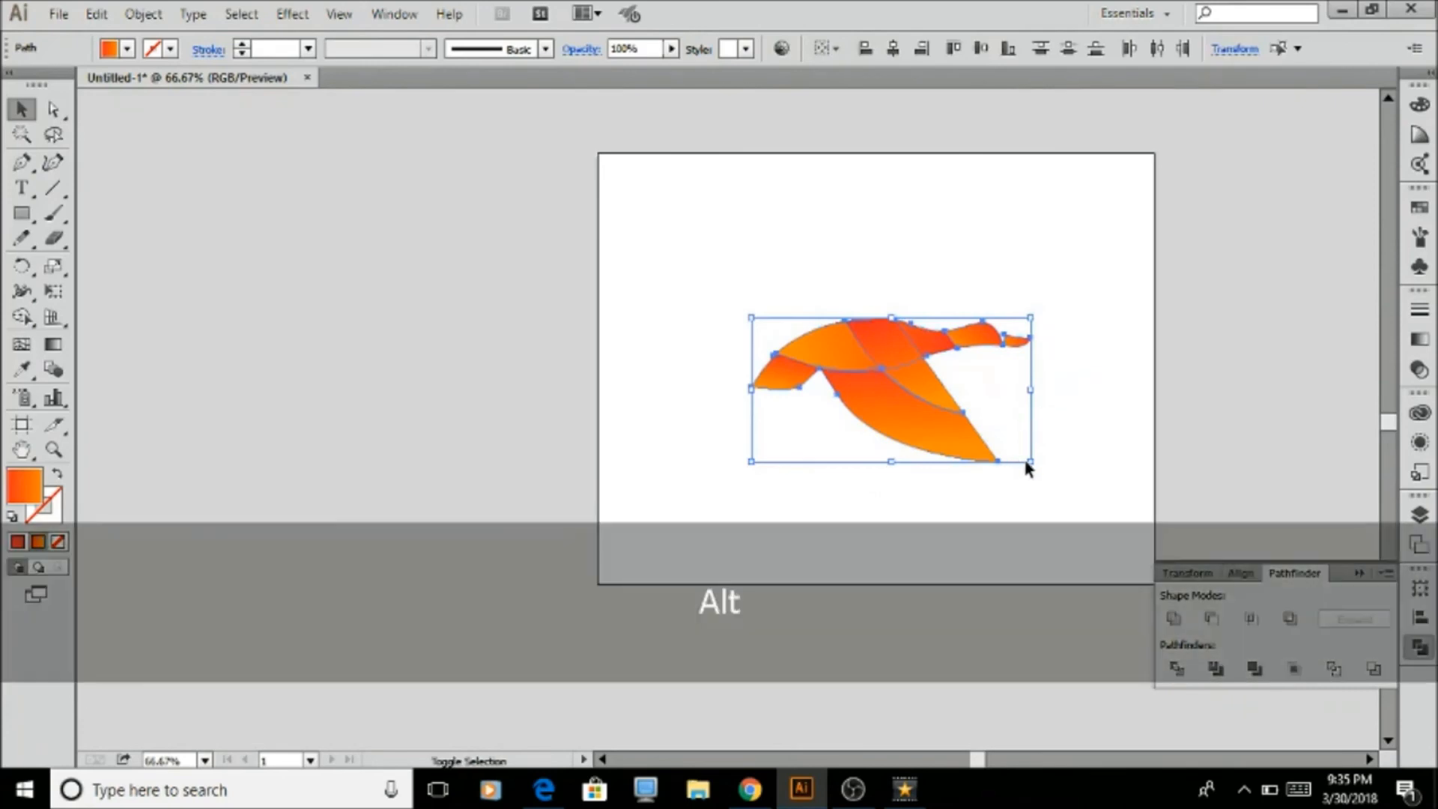